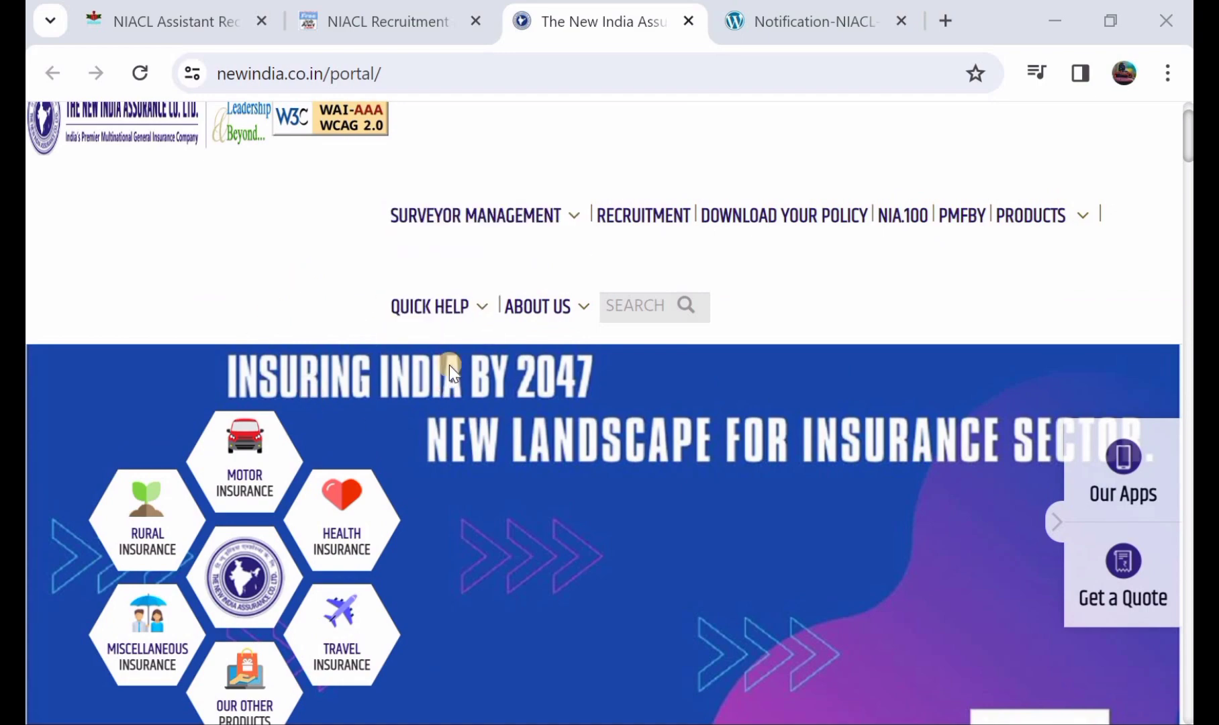
View the NIACL recruitment notification, then start a new candidate registration.
{"action": "scroll", "coordinate": [449, 364], "scroll_direction": "down", "scroll_amount": 5}
{"action": "scroll", "coordinate": [449, 364], "scroll_direction": "up", "scroll_amount": 6}
{"action": "scroll", "coordinate": [449, 364], "scroll_direction": "up", "scroll_amount": 1}
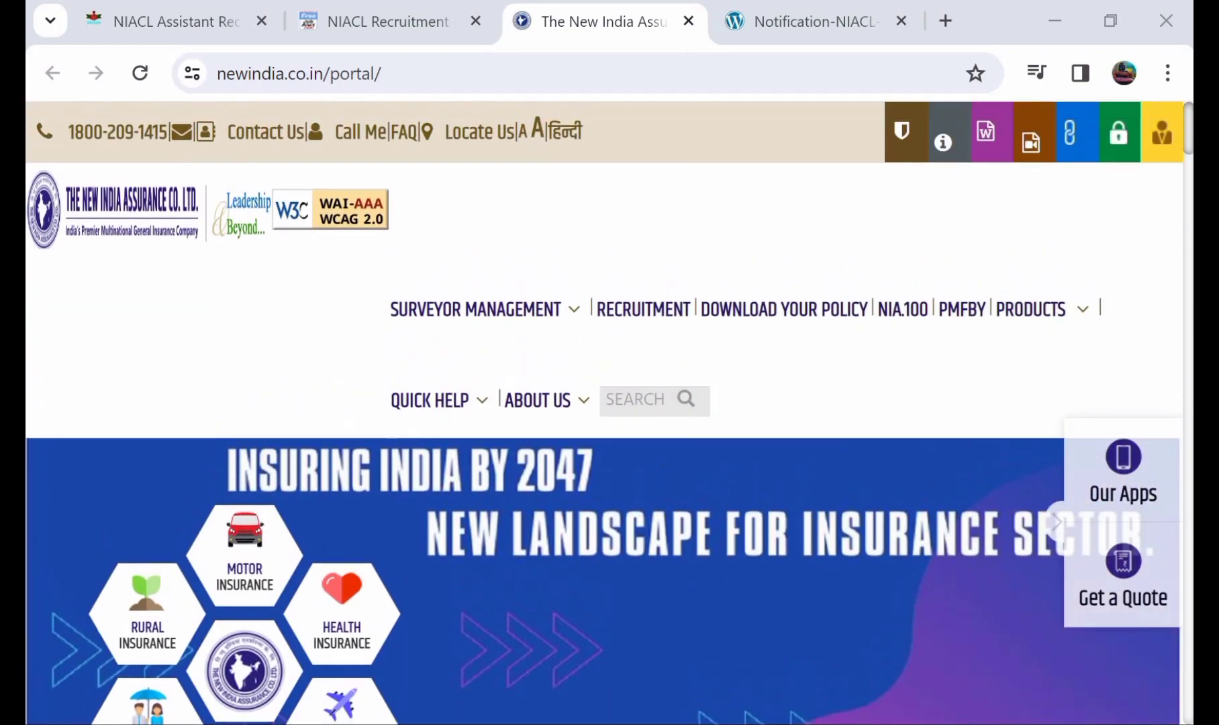
{"action": "left_click", "coordinate": [827, 20]}
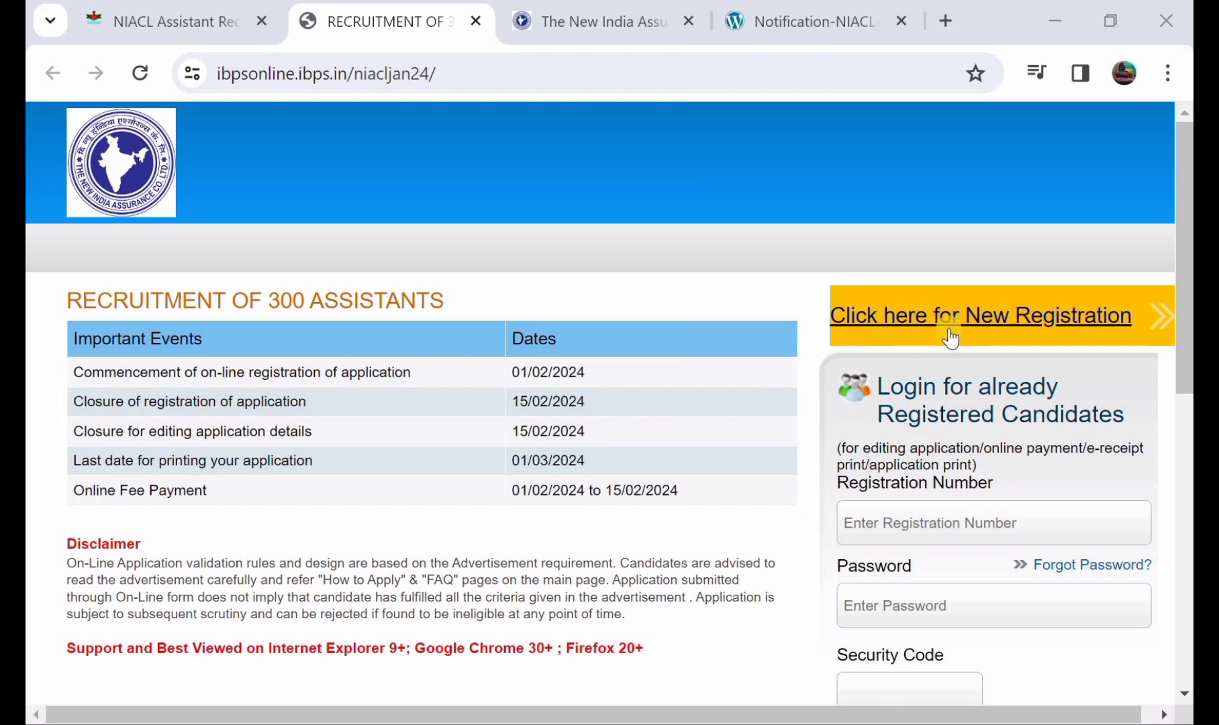
{"action": "left_click", "coordinate": [1006, 323]}
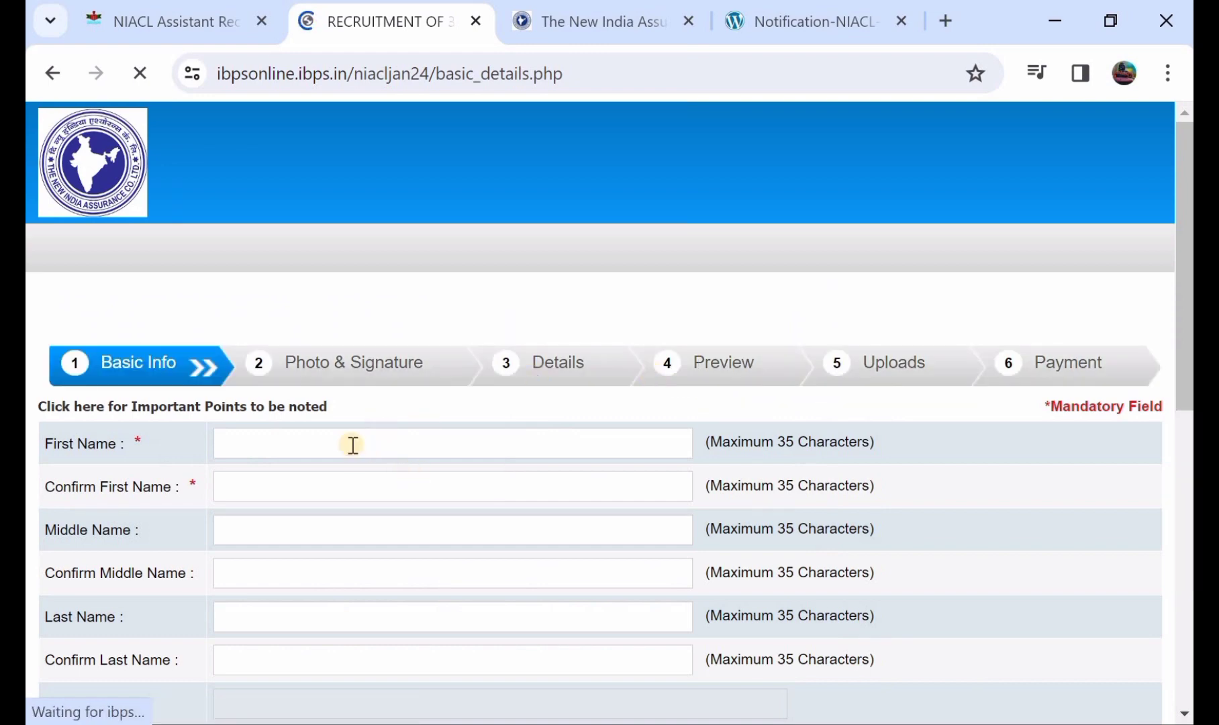
Fill in and confirm the candidate's first and last name so the full name builds automatically.
{"action": "scroll", "coordinate": [356, 444], "scroll_direction": "down", "scroll_amount": 1}
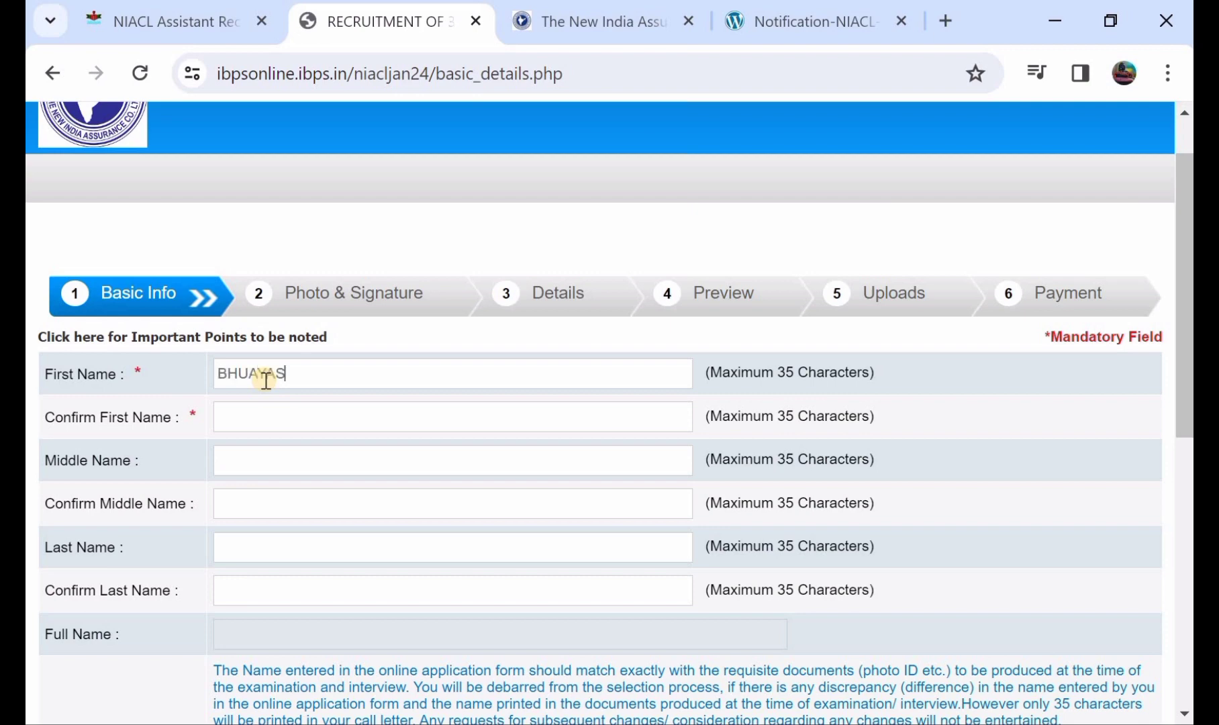
{"action": "left_click", "coordinate": [260, 417]}
{"action": "left_click", "coordinate": [260, 421]}
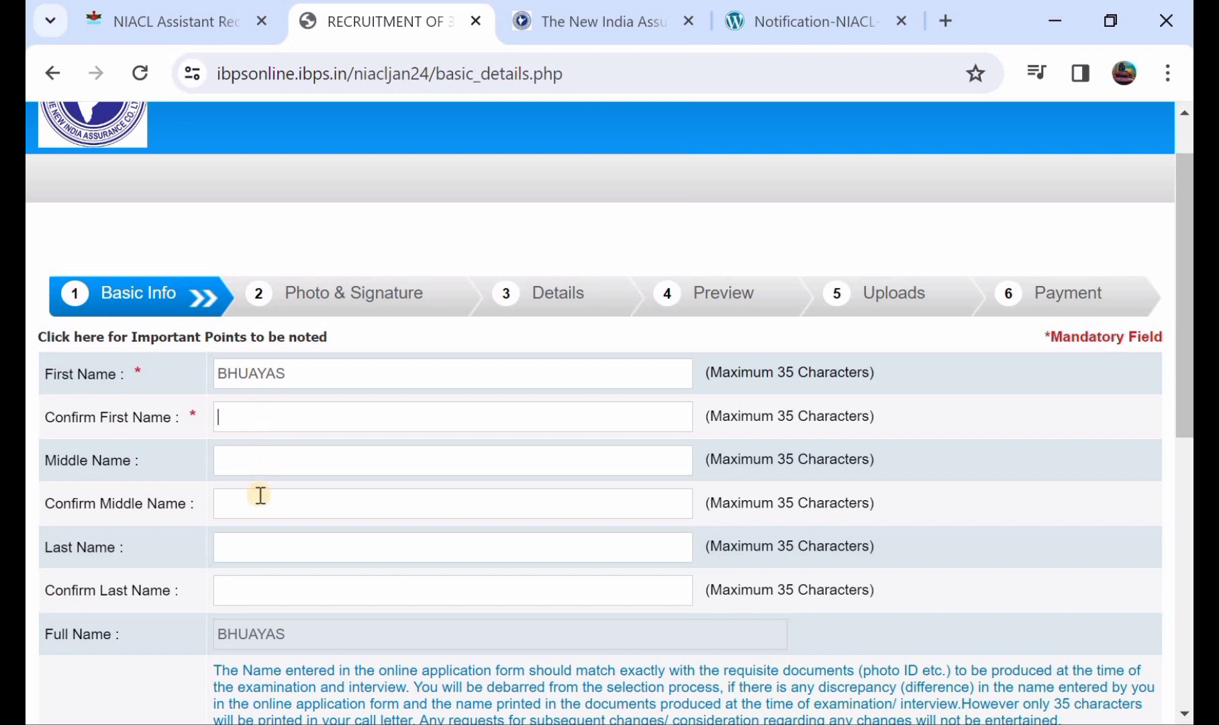
{"action": "left_click", "coordinate": [263, 585]}
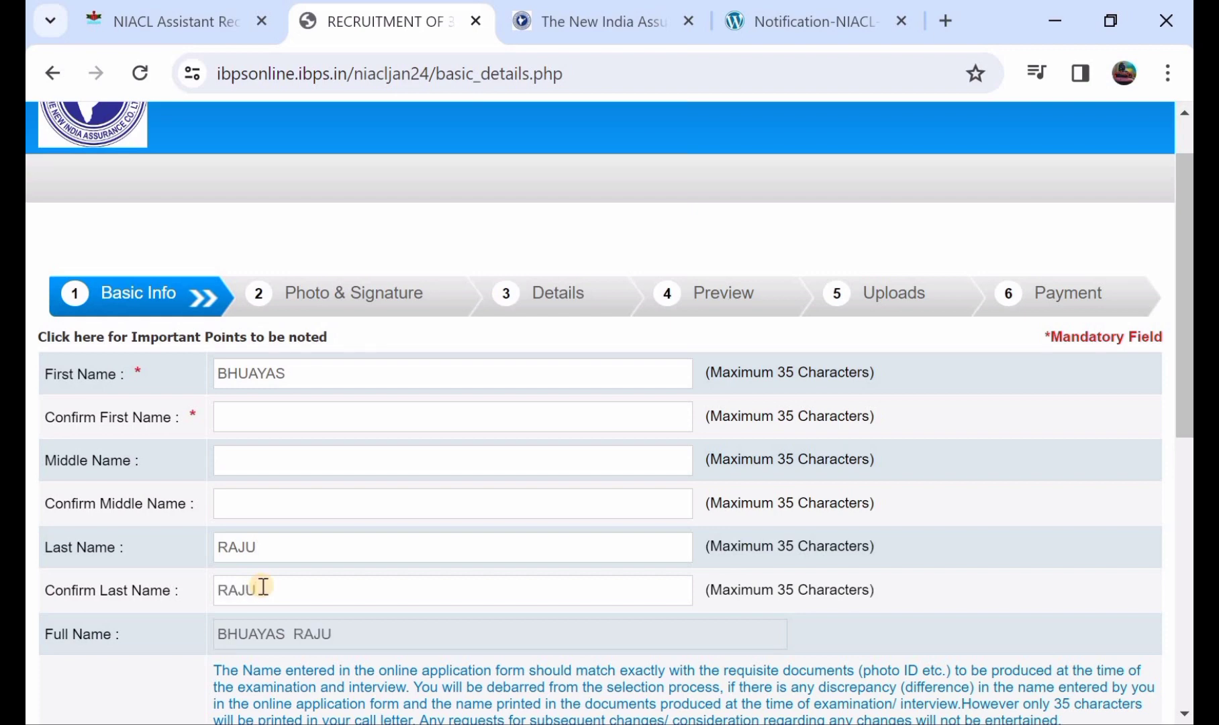
Enter the candidate's email ID and choose gmail.com as its domain.
{"action": "scroll", "coordinate": [262, 586], "scroll_direction": "down", "scroll_amount": 1}
{"action": "scroll", "coordinate": [326, 558], "scroll_direction": "down", "scroll_amount": 2}
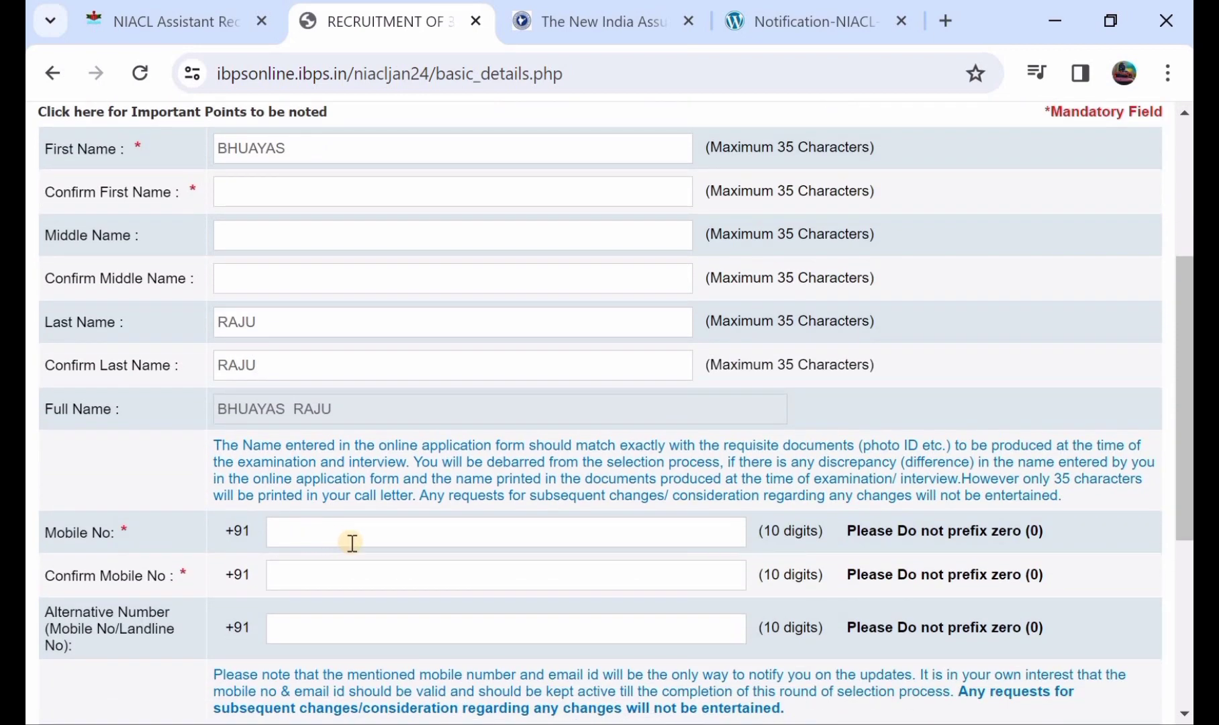
{"action": "scroll", "coordinate": [342, 588], "scroll_direction": "down", "scroll_amount": 2}
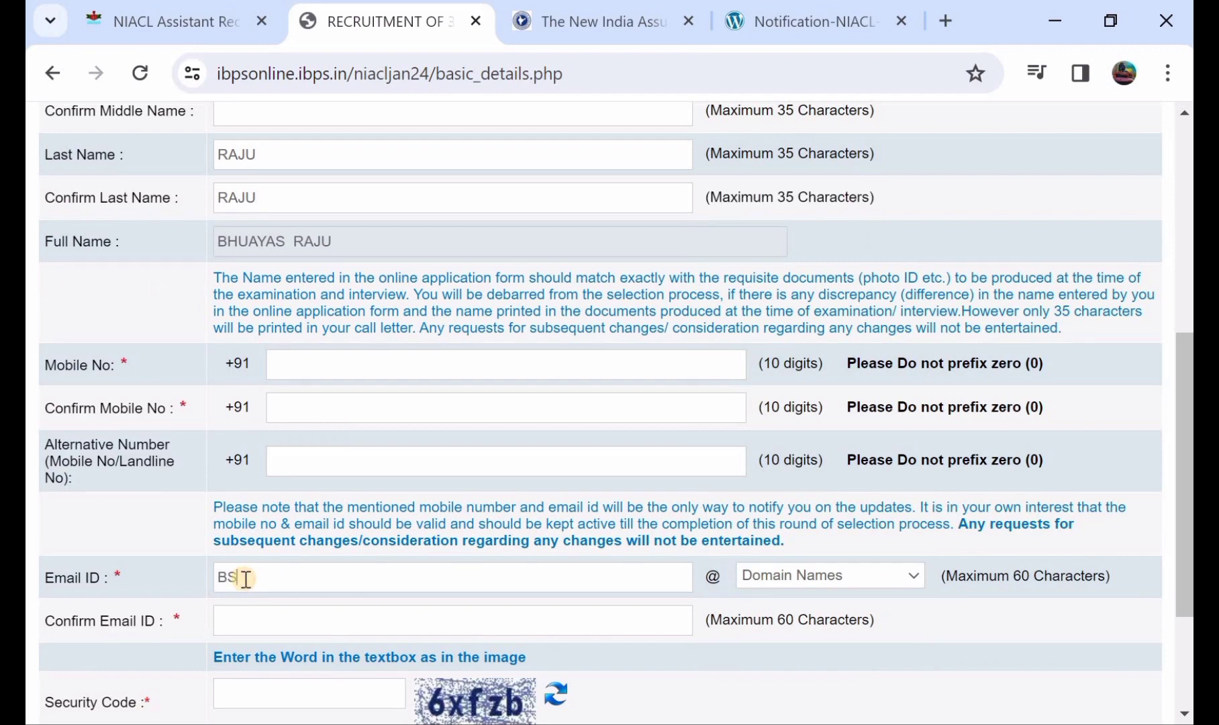
{"action": "left_click", "coordinate": [786, 580]}
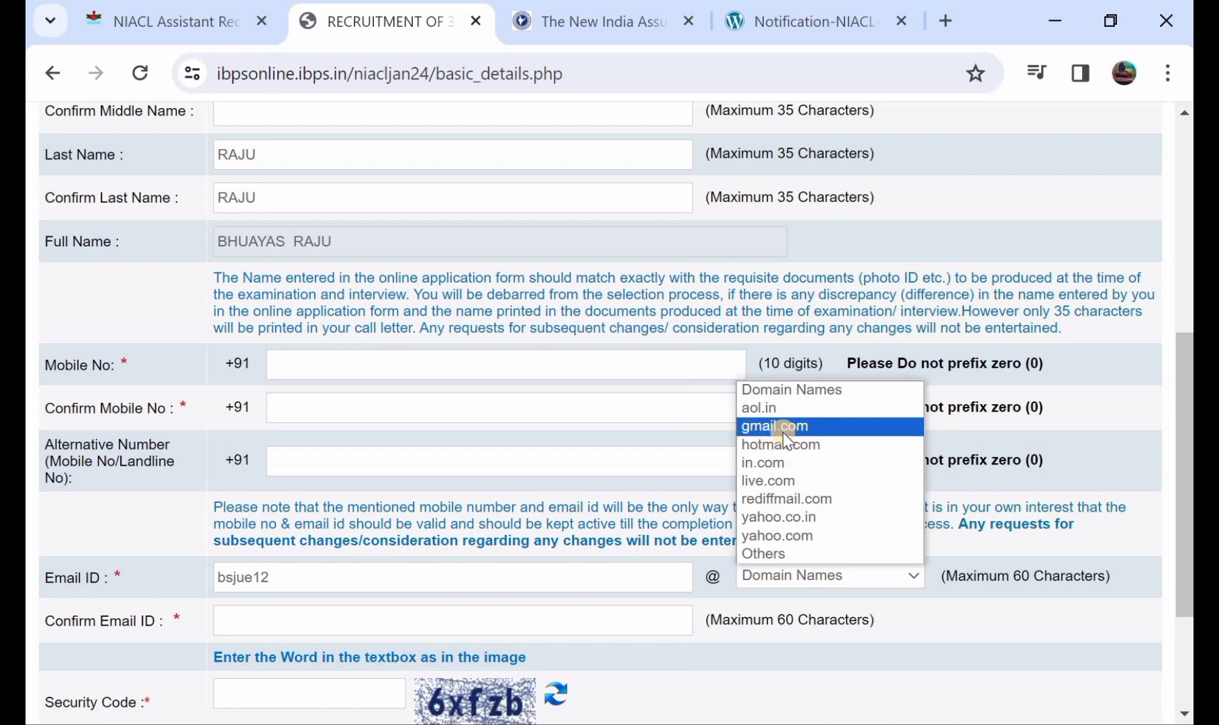
{"action": "left_click", "coordinate": [782, 430]}
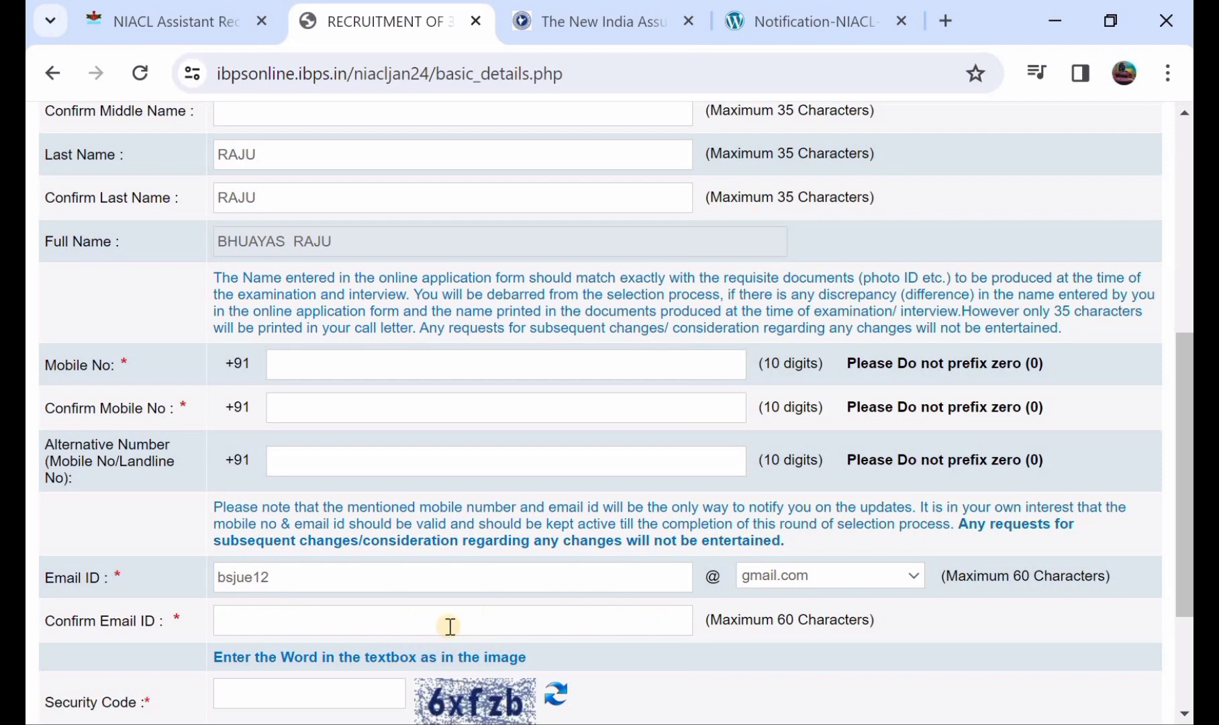
{"action": "scroll", "coordinate": [449, 627], "scroll_direction": "down", "scroll_amount": 2}
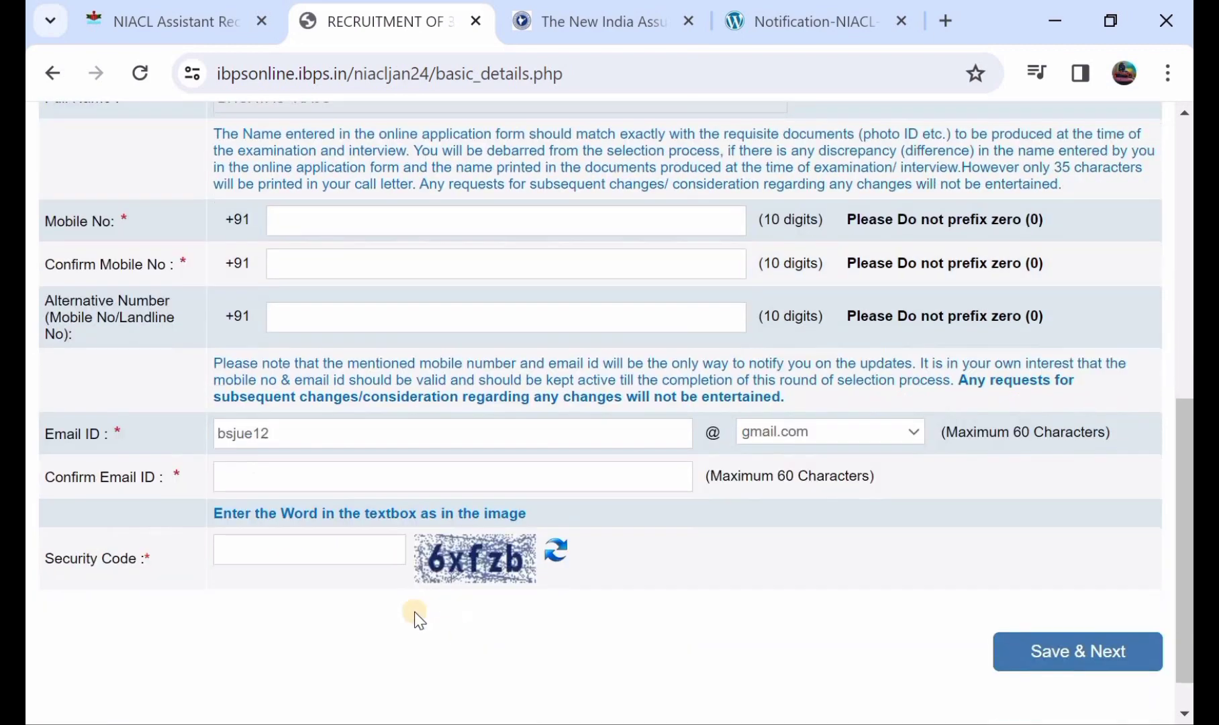
Save the Basic Info form to receive a provisional registration number and password.
{"action": "left_click", "coordinate": [1068, 651]}
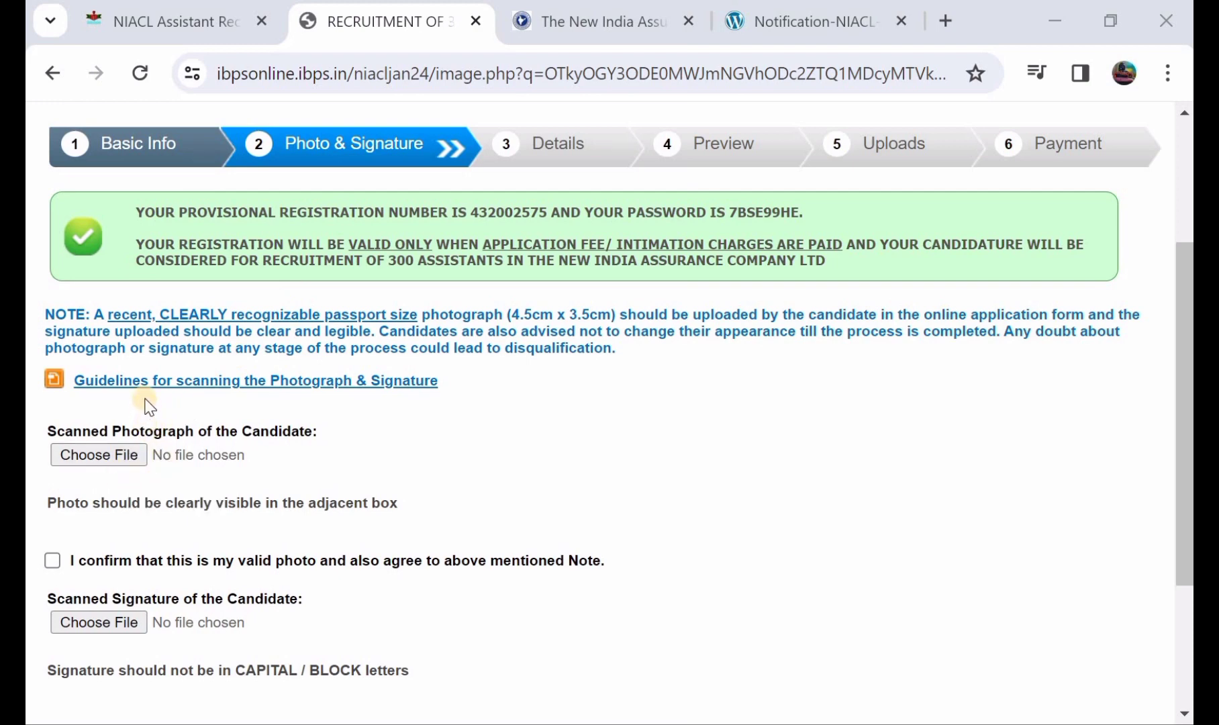
Read the photo and signature scanning guidelines PDF, then return to the upload page.
{"action": "left_click", "coordinate": [220, 381]}
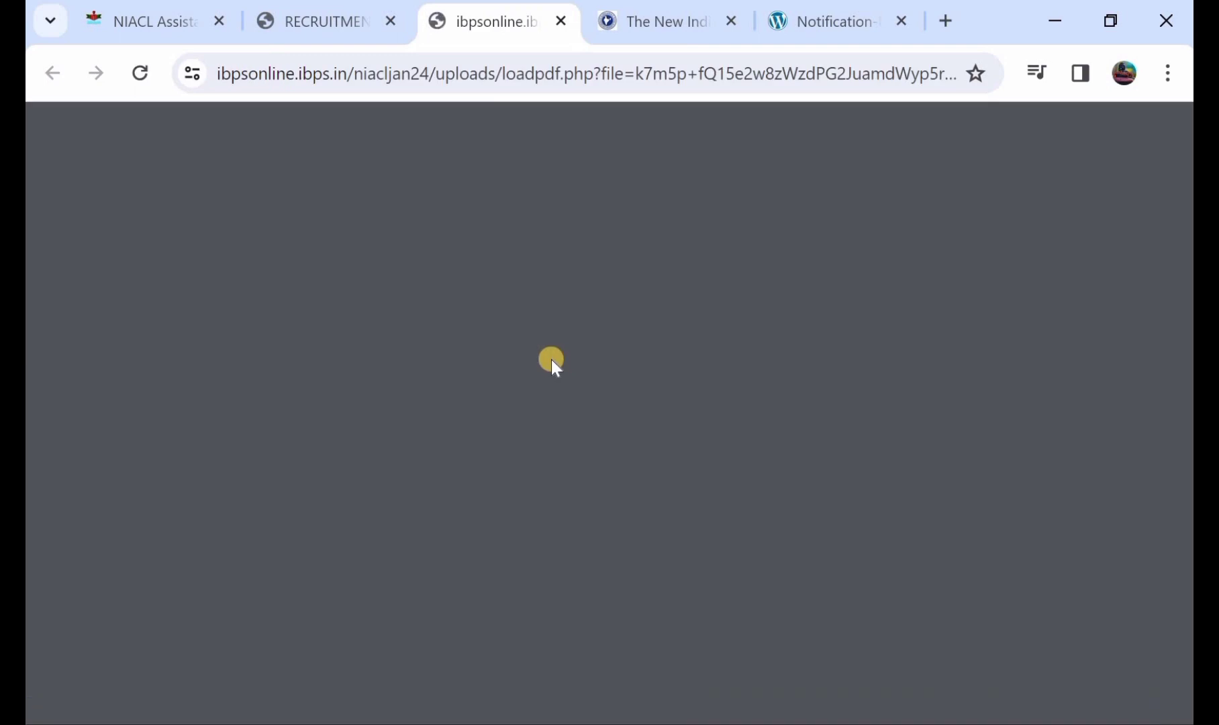
{"action": "scroll", "coordinate": [551, 359], "scroll_direction": "down", "scroll_amount": 1}
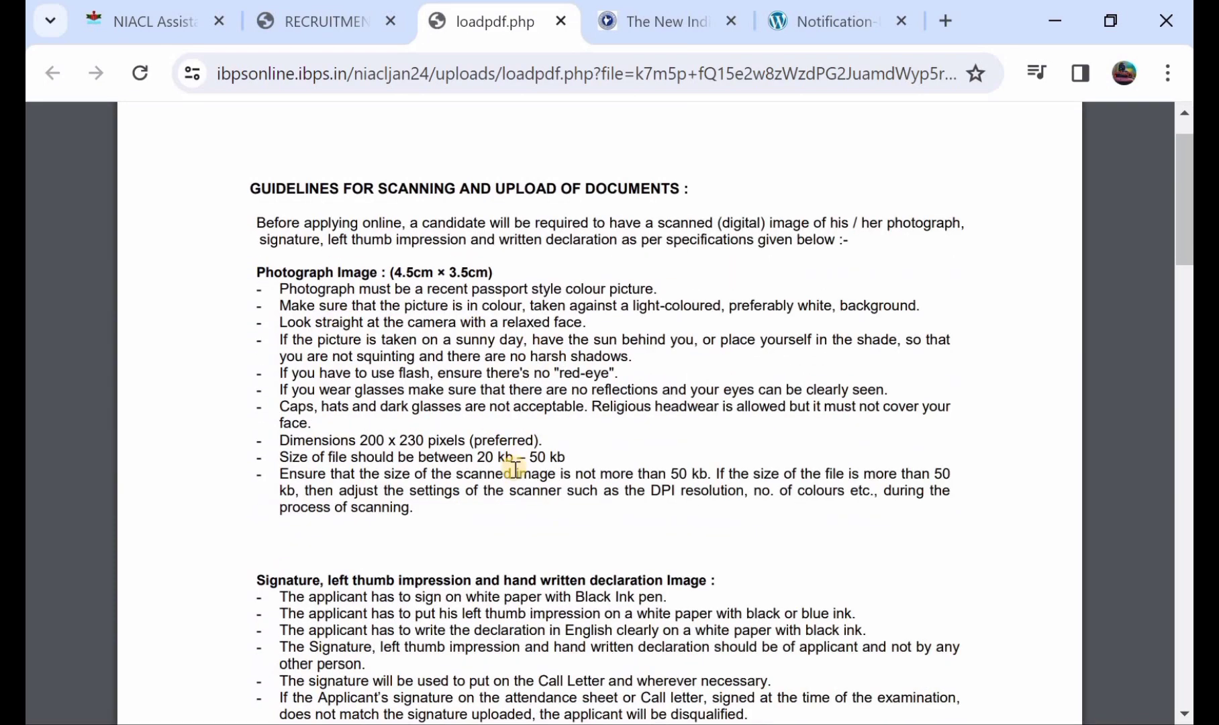
{"action": "scroll", "coordinate": [514, 468], "scroll_direction": "down", "scroll_amount": 3}
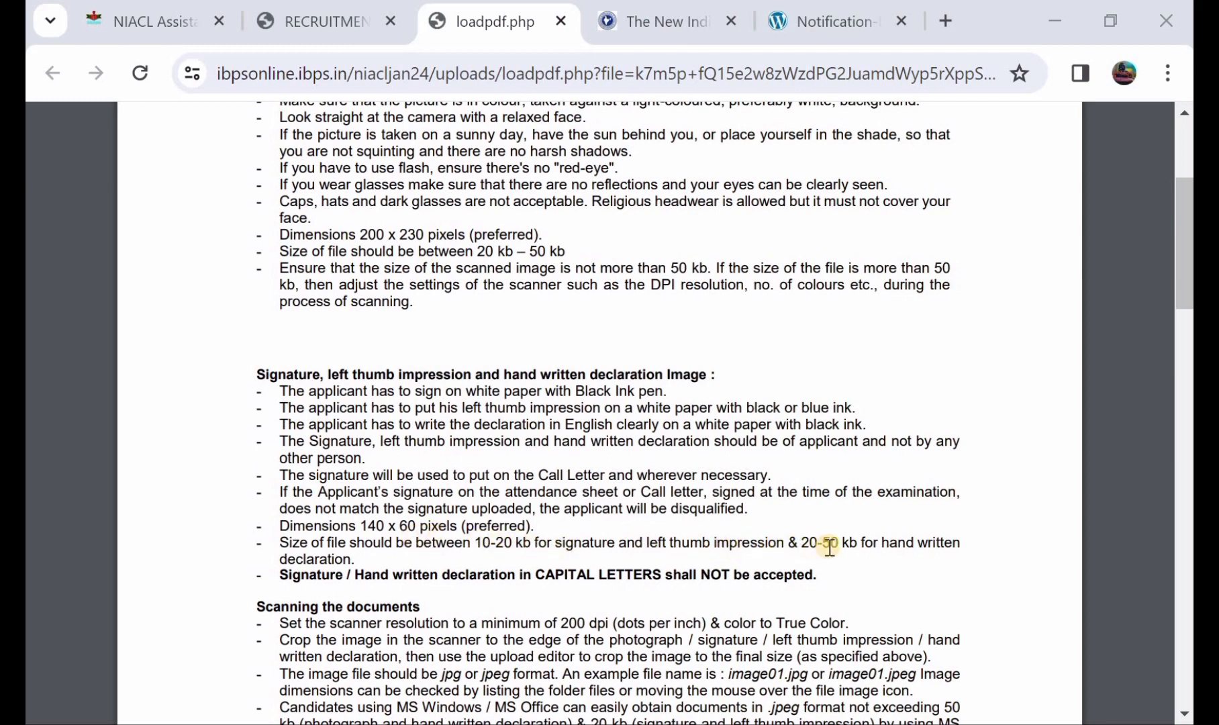
{"action": "left_click", "coordinate": [352, 21]}
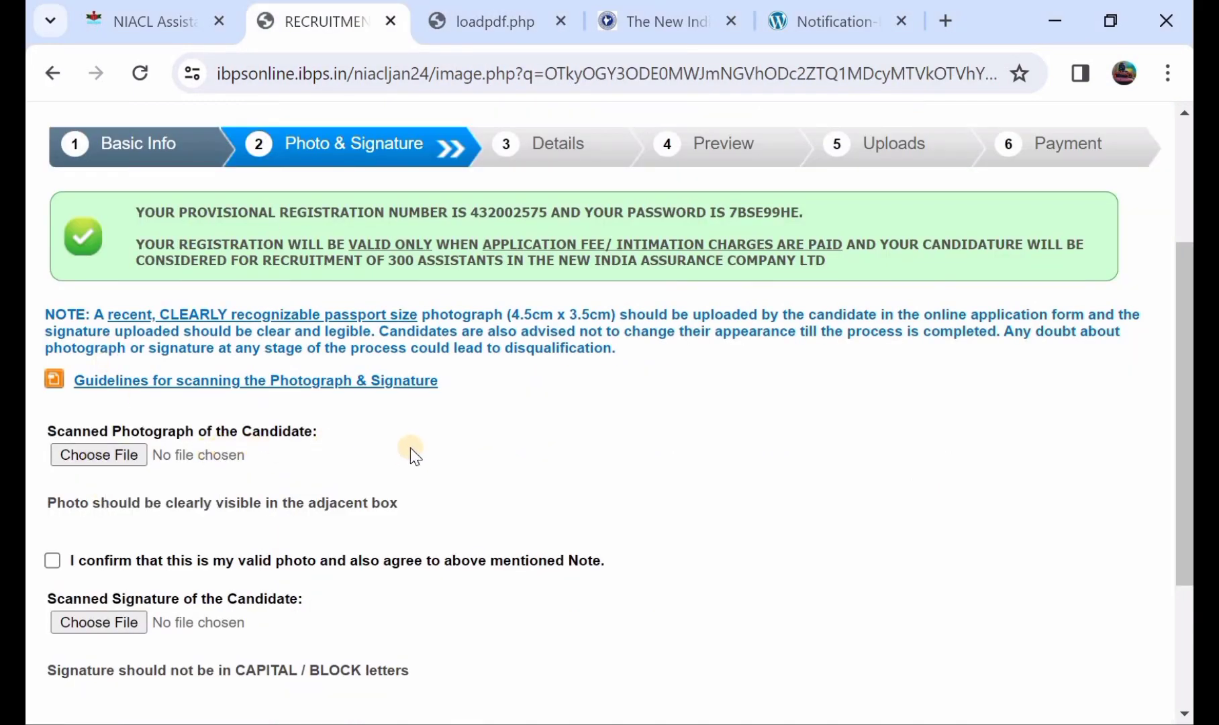
Confirm both the photo and signature declarations and continue to the Details step.
{"action": "scroll", "coordinate": [349, 455], "scroll_direction": "down", "scroll_amount": 1}
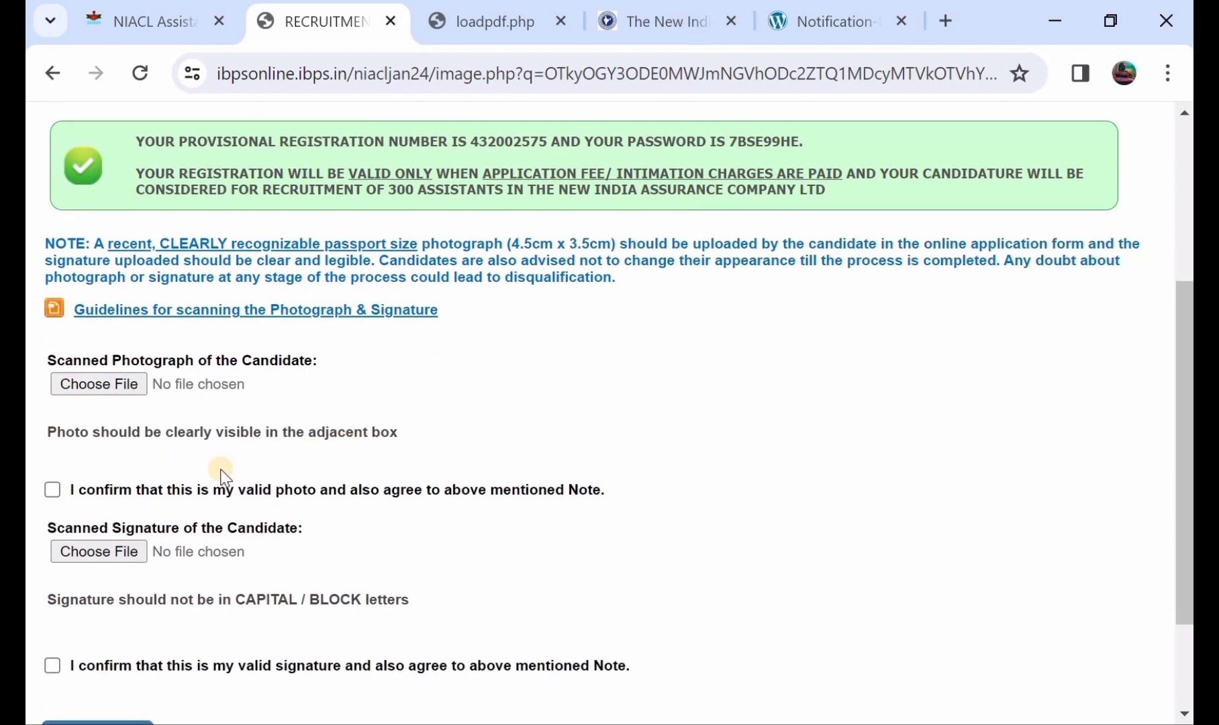
{"action": "left_click", "coordinate": [54, 489]}
{"action": "scroll", "coordinate": [111, 490], "scroll_direction": "down", "scroll_amount": 1}
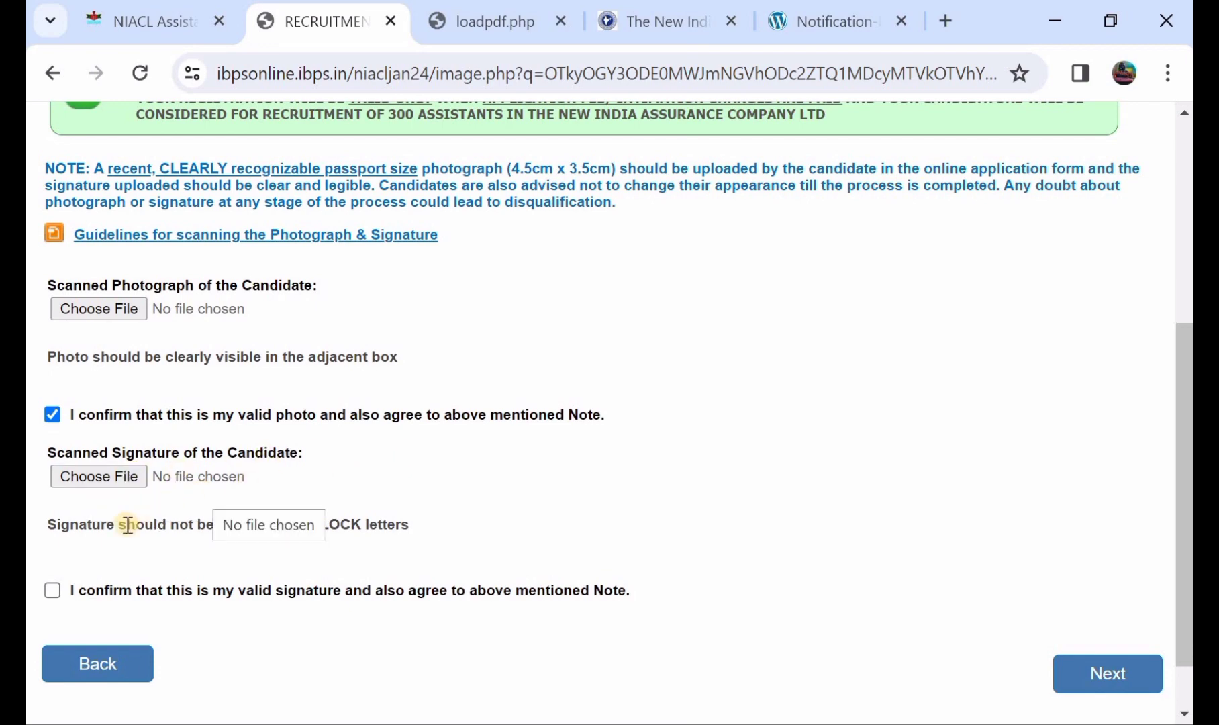
{"action": "left_click", "coordinate": [51, 592]}
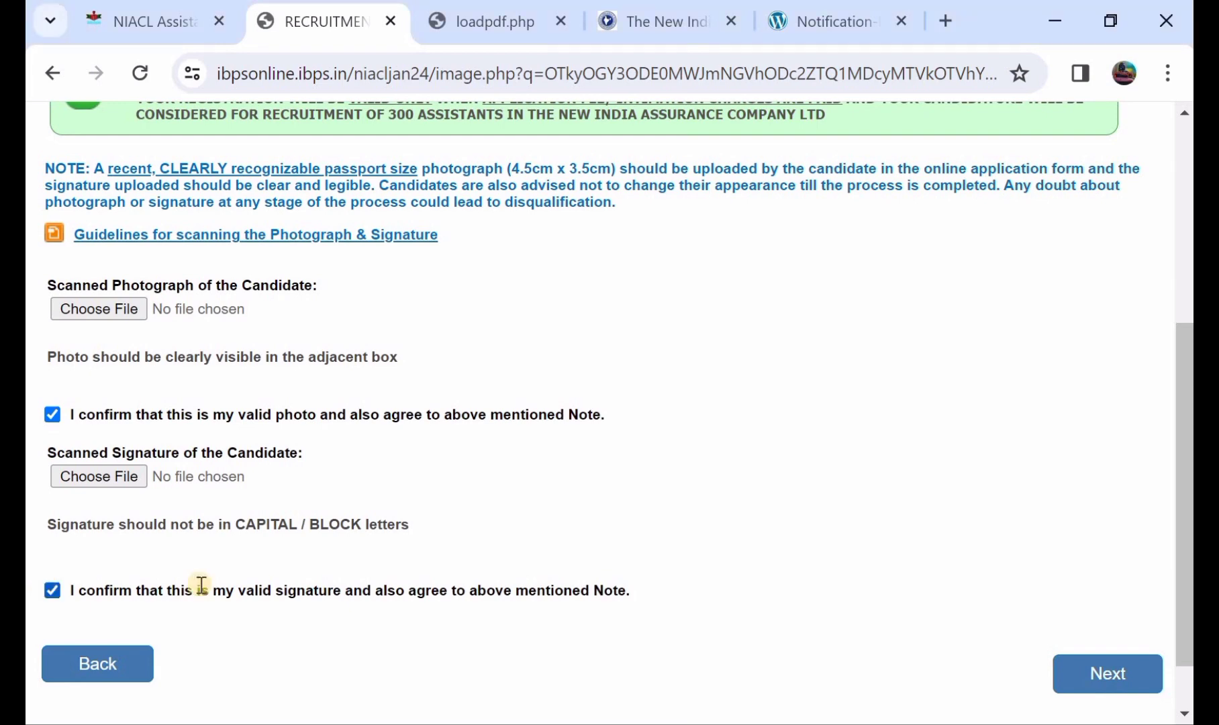
{"action": "left_click", "coordinate": [1090, 675]}
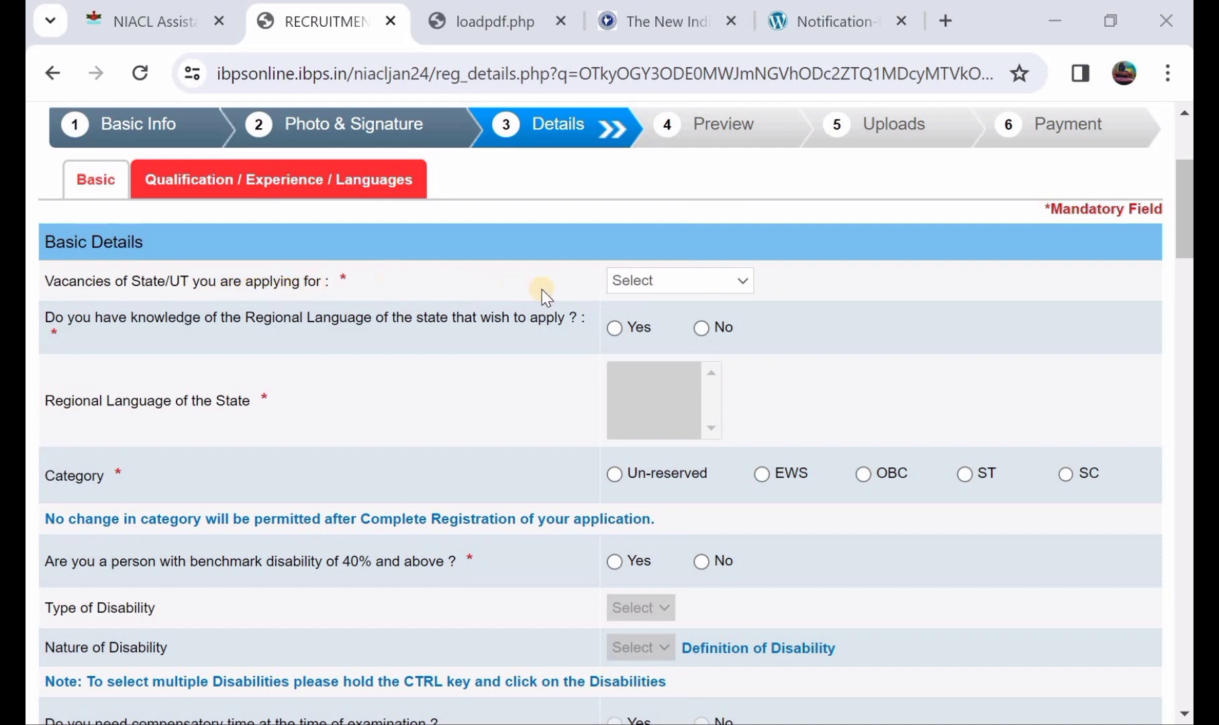
Apply for Telangana, confirm knowing its regional language, and set the category to ST.
{"action": "left_click", "coordinate": [638, 282]}
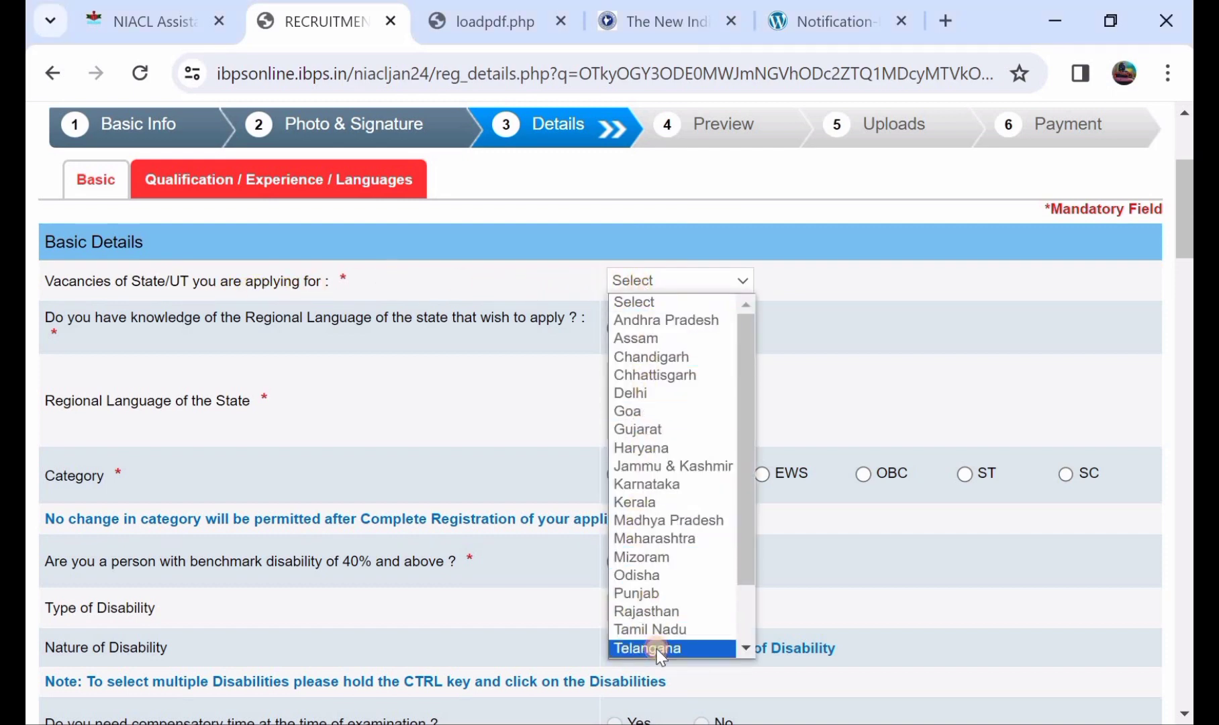
{"action": "left_click", "coordinate": [429, 416]}
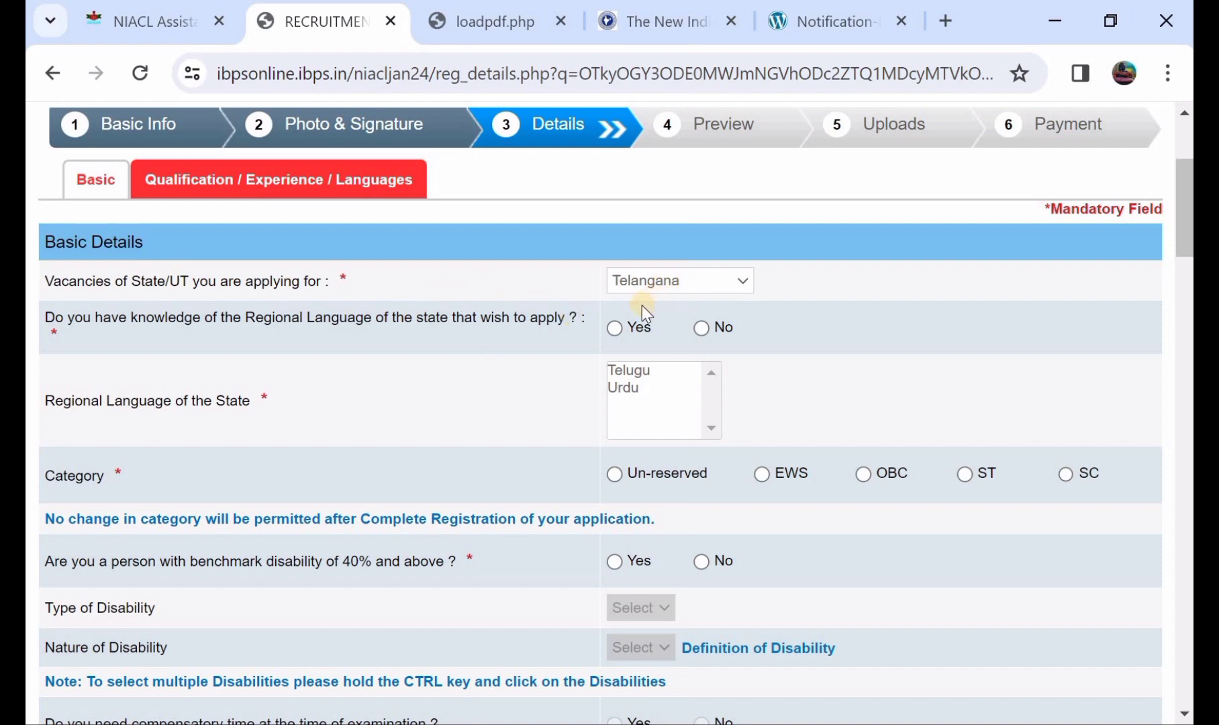
{"action": "left_click", "coordinate": [616, 328]}
{"action": "scroll", "coordinate": [611, 429], "scroll_direction": "down", "scroll_amount": 1}
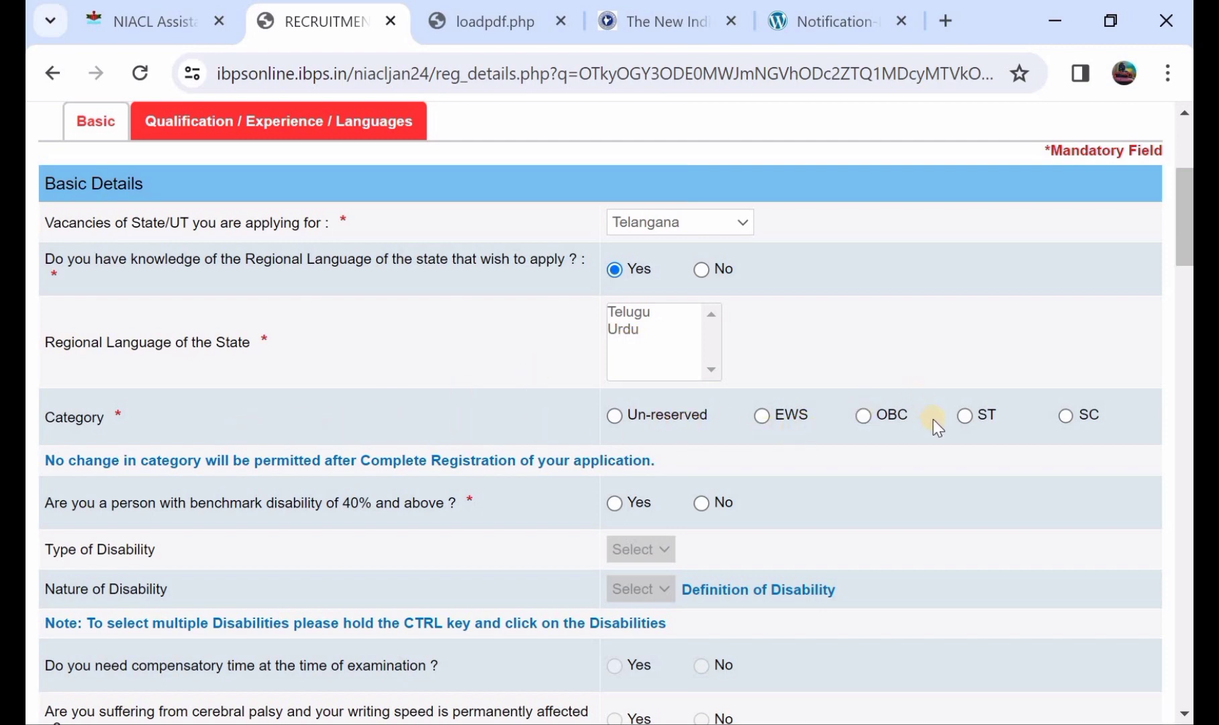
{"action": "left_click", "coordinate": [967, 416]}
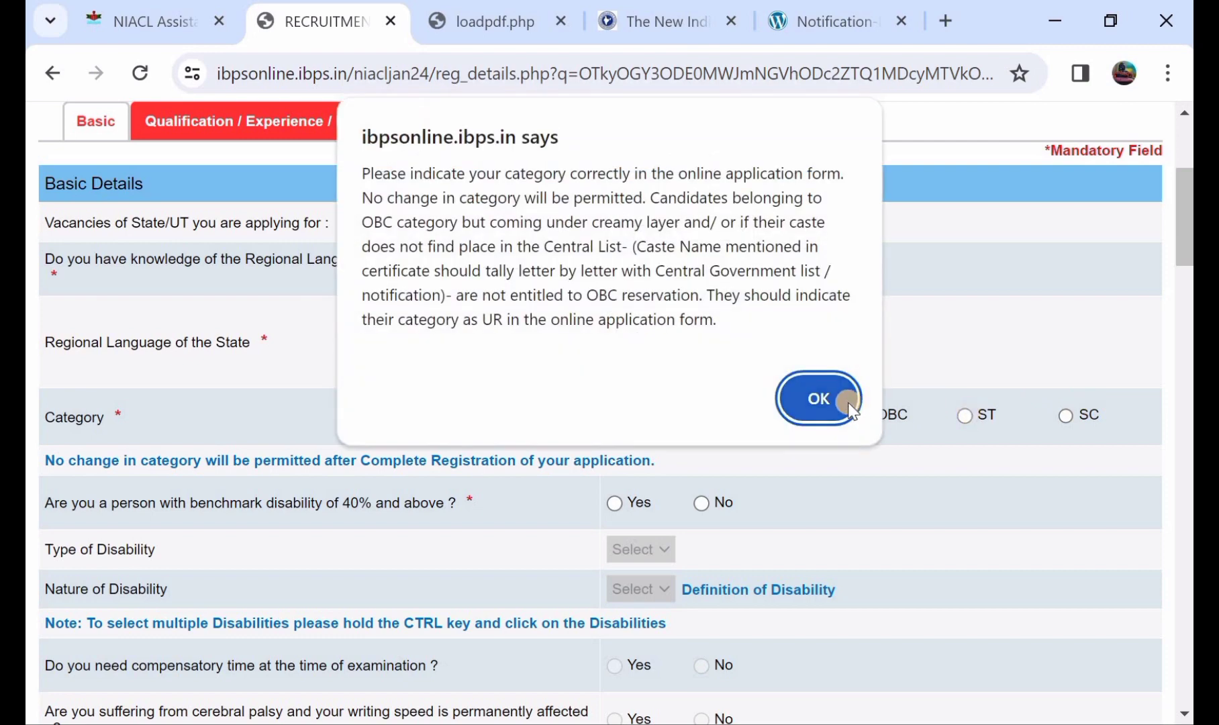
{"action": "left_click", "coordinate": [847, 401]}
Answer No to benchmark disability and to the RPwD writing-difficulty question.
{"action": "scroll", "coordinate": [848, 403], "scroll_direction": "down", "scroll_amount": 2}
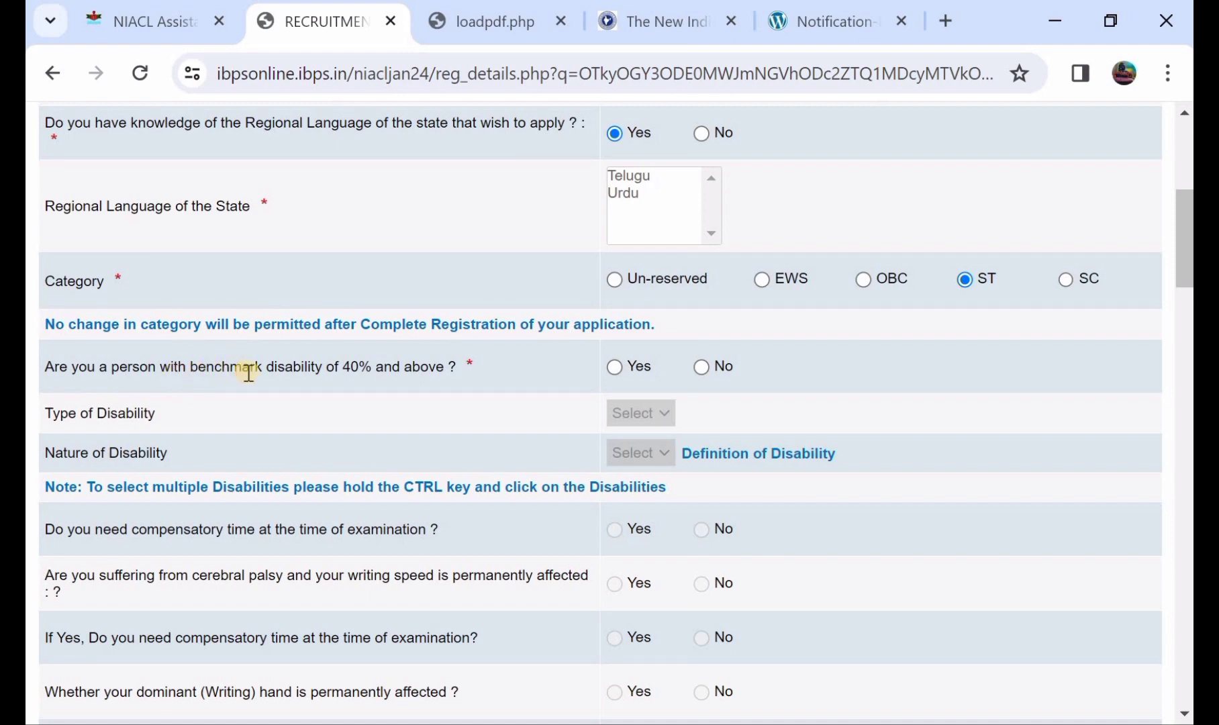
{"action": "left_click", "coordinate": [613, 367]}
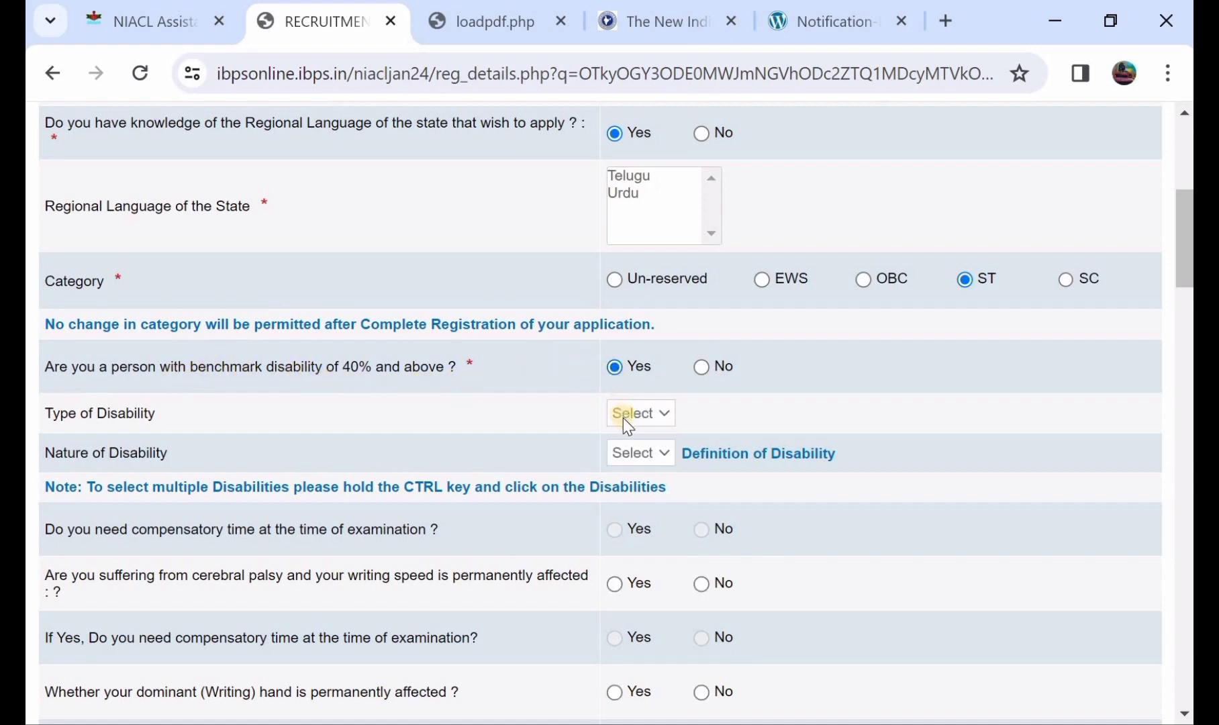
{"action": "left_click", "coordinate": [636, 454]}
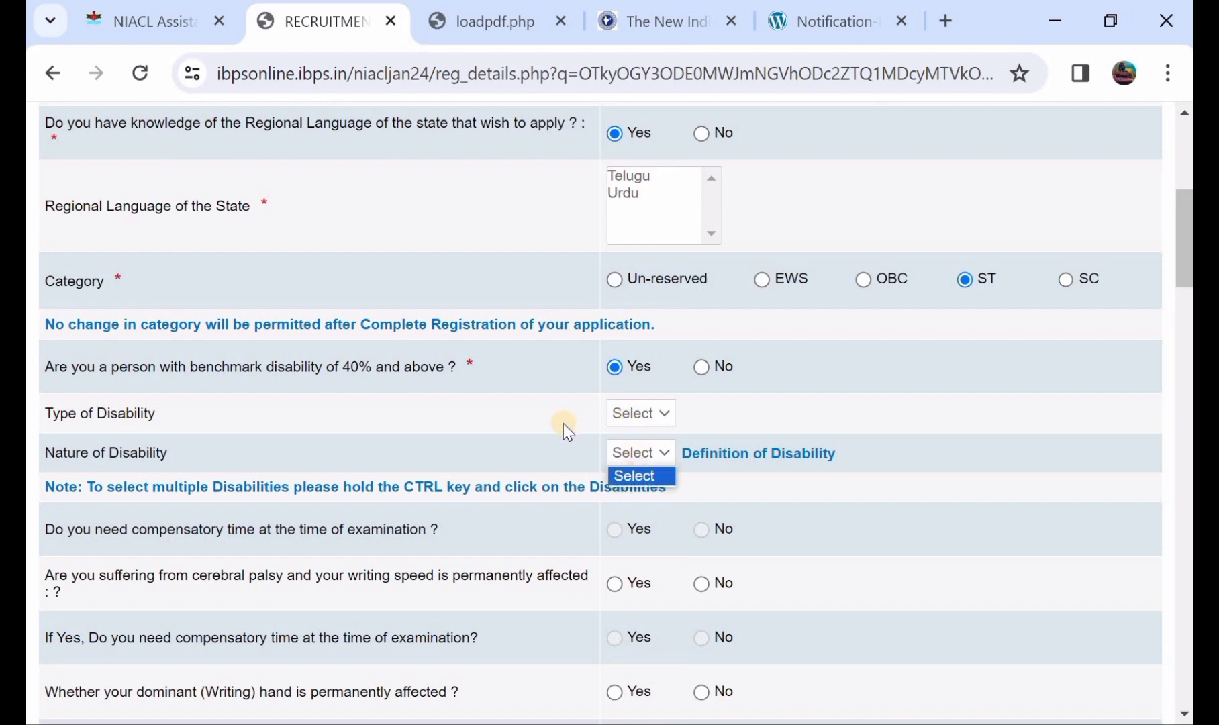
{"action": "left_click", "coordinate": [701, 368]}
{"action": "left_click", "coordinate": [701, 368]}
{"action": "scroll", "coordinate": [700, 373], "scroll_direction": "down", "scroll_amount": 2}
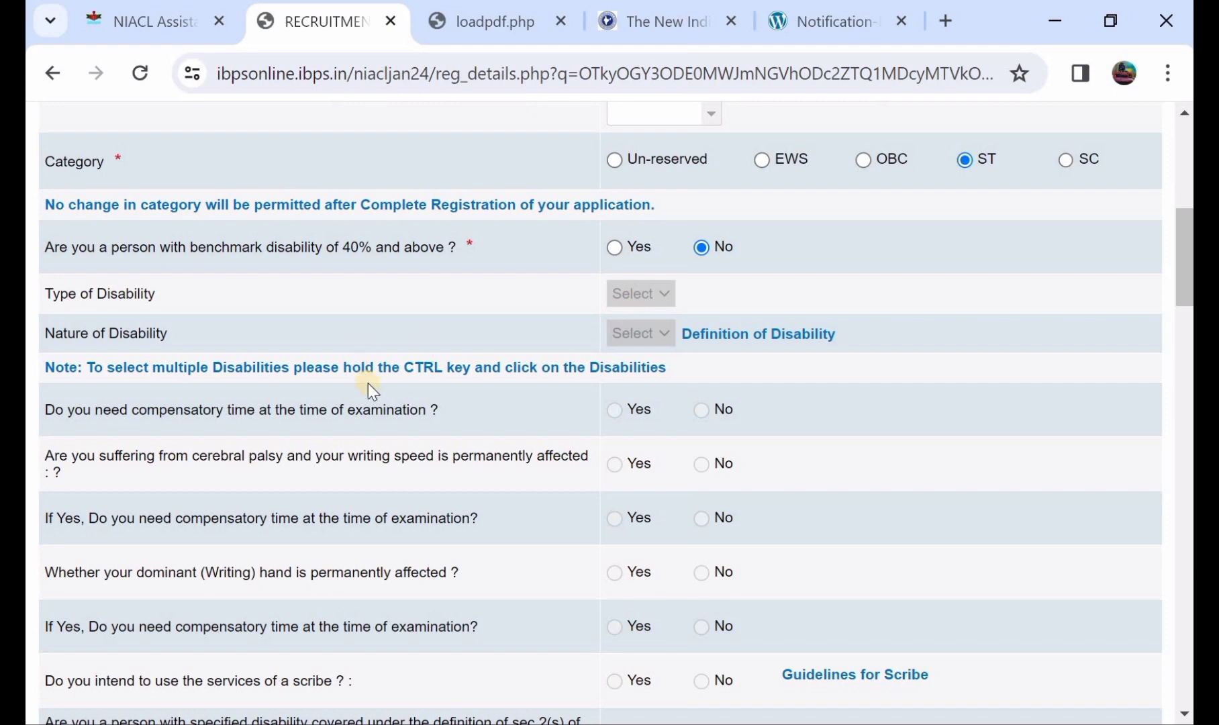
{"action": "scroll", "coordinate": [648, 490], "scroll_direction": "down", "scroll_amount": 2}
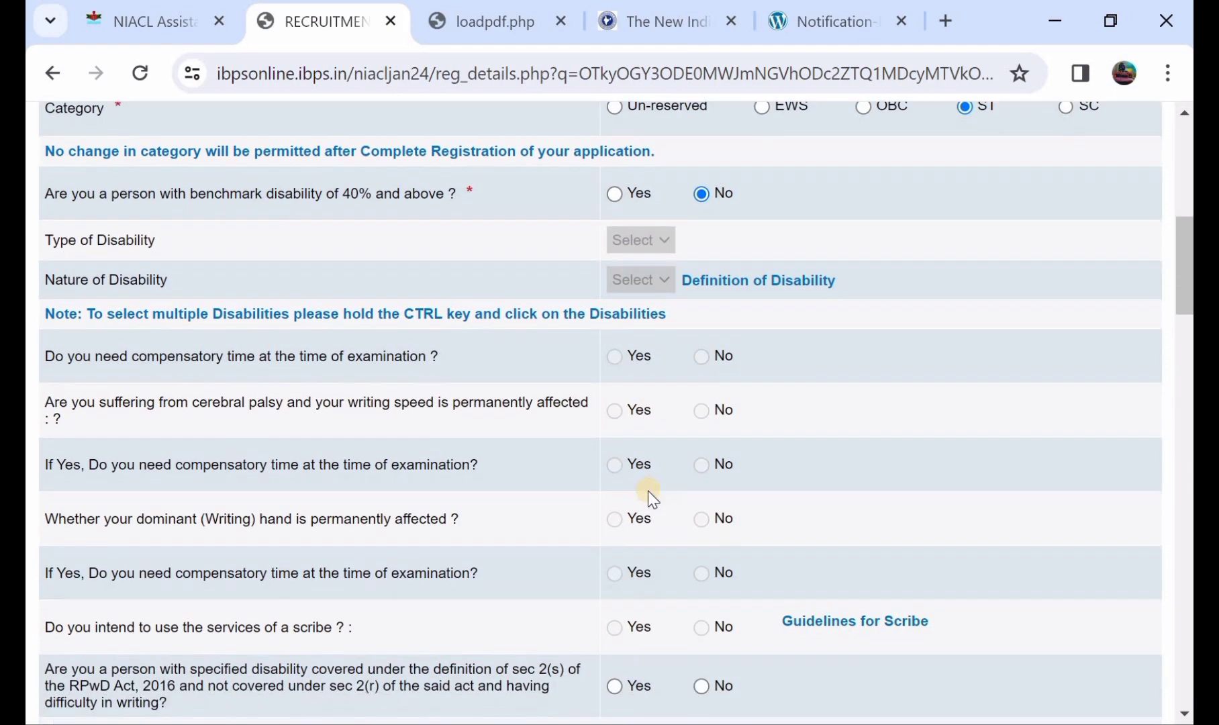
{"action": "scroll", "coordinate": [639, 456], "scroll_direction": "down", "scroll_amount": 3}
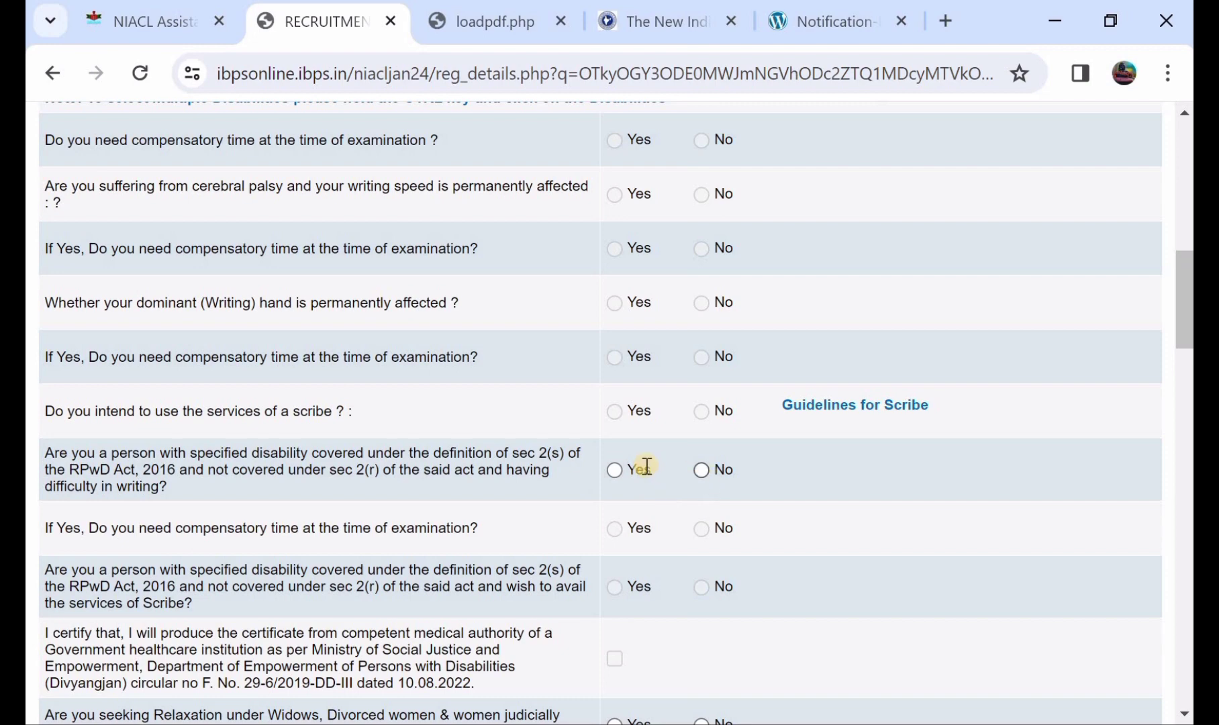
{"action": "left_click", "coordinate": [700, 469]}
{"action": "scroll", "coordinate": [691, 475], "scroll_direction": "down", "scroll_amount": 4}
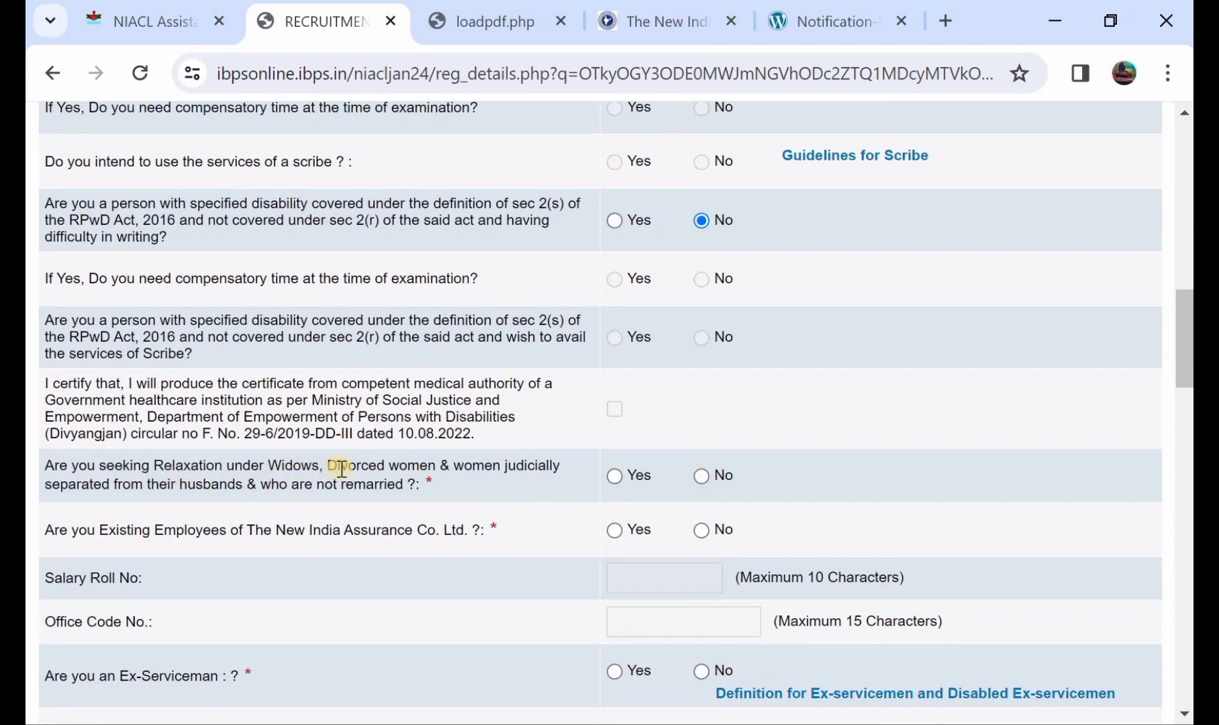
Answer No to widows relaxation, existing employee and ex-serviceman questions.
{"action": "left_click", "coordinate": [702, 476]}
{"action": "scroll", "coordinate": [472, 486], "scroll_direction": "down", "scroll_amount": 1}
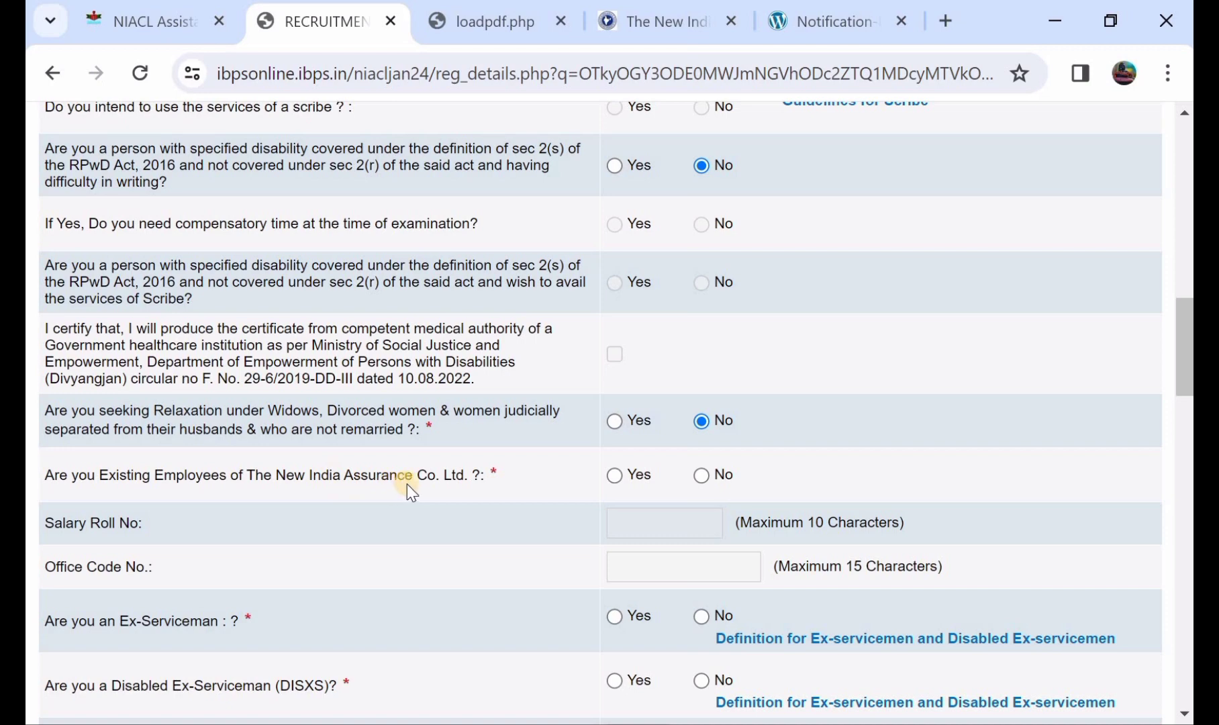
{"action": "left_click", "coordinate": [615, 475]}
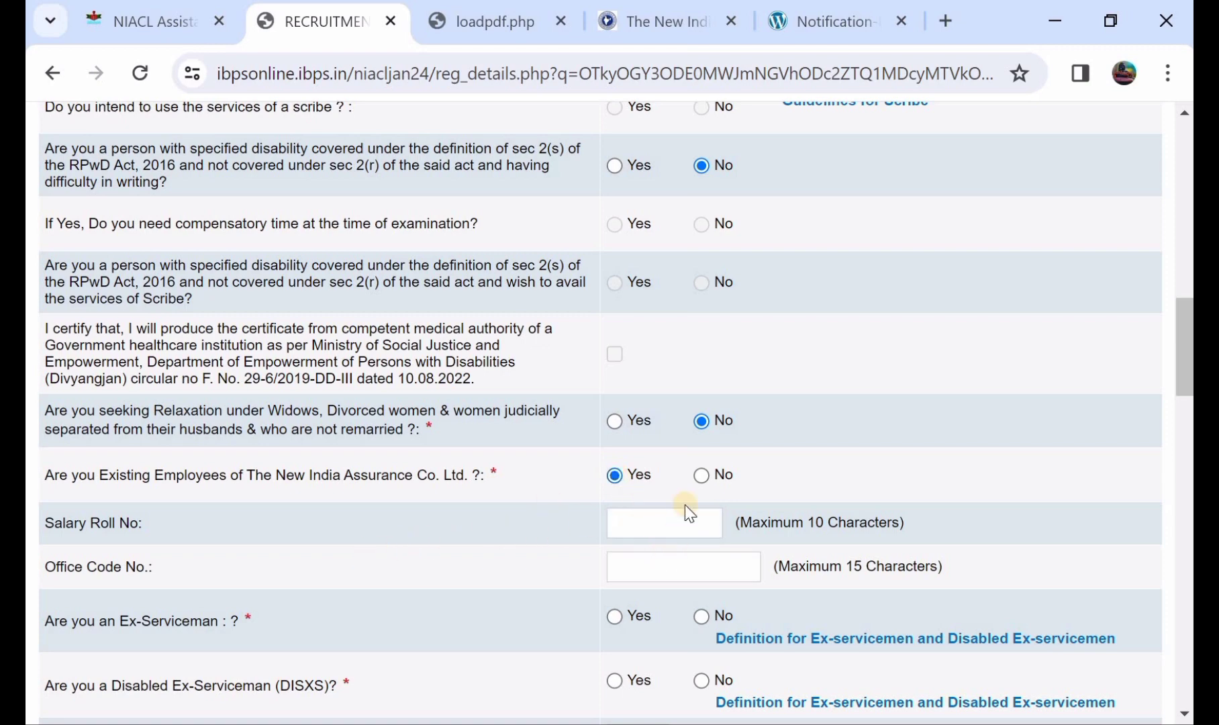
{"action": "left_click", "coordinate": [700, 474]}
{"action": "scroll", "coordinate": [699, 474], "scroll_direction": "down", "scroll_amount": 2}
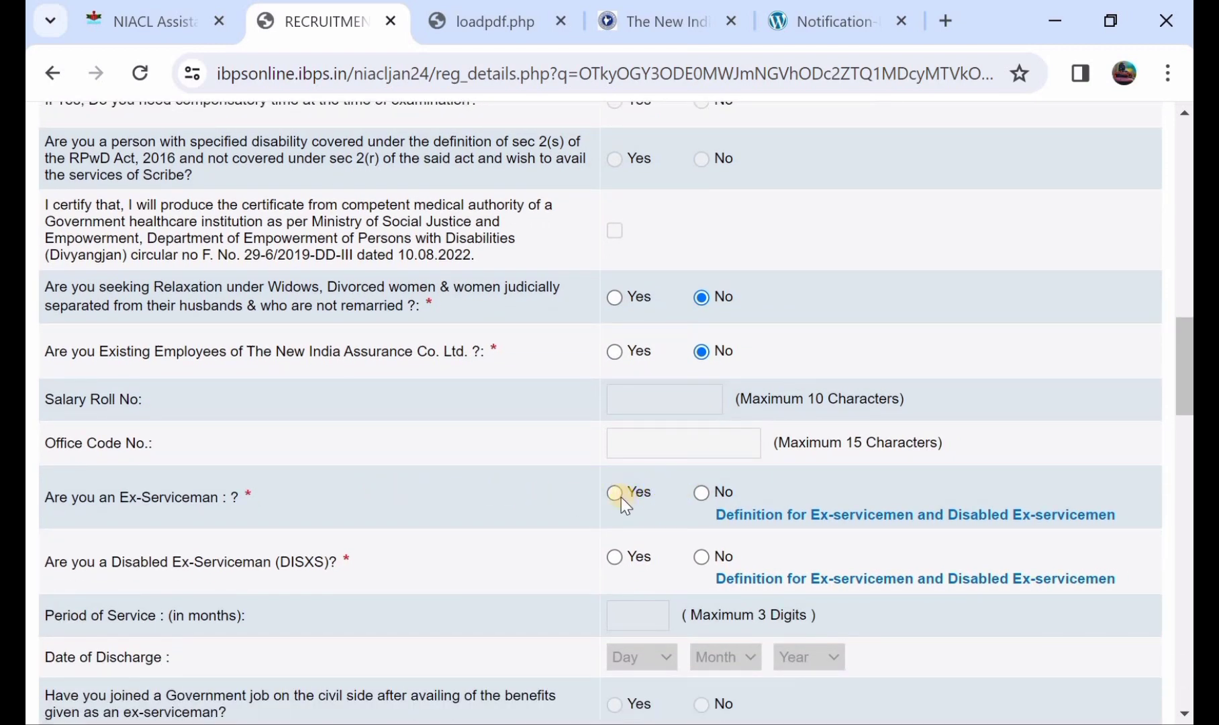
{"action": "left_click", "coordinate": [616, 494]}
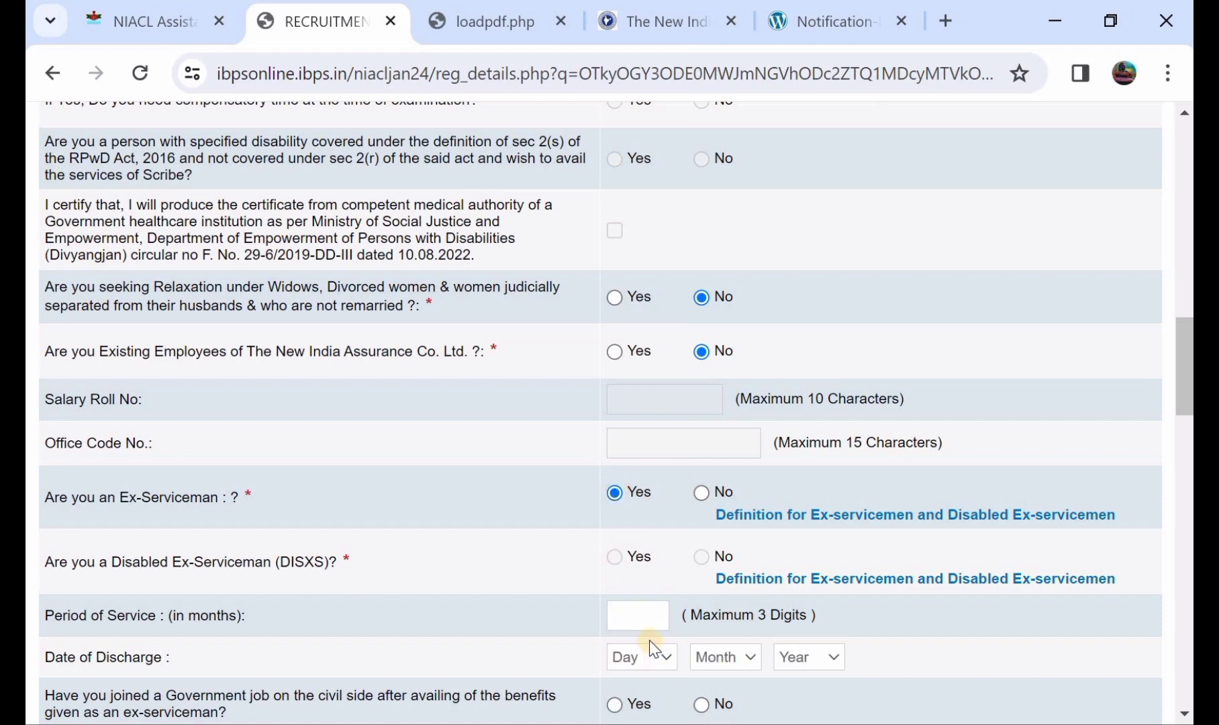
{"action": "left_click", "coordinate": [701, 494]}
Answer No to the disabled ex-serviceman and DXS dependent questions.
{"action": "scroll", "coordinate": [701, 495], "scroll_direction": "down", "scroll_amount": 1}
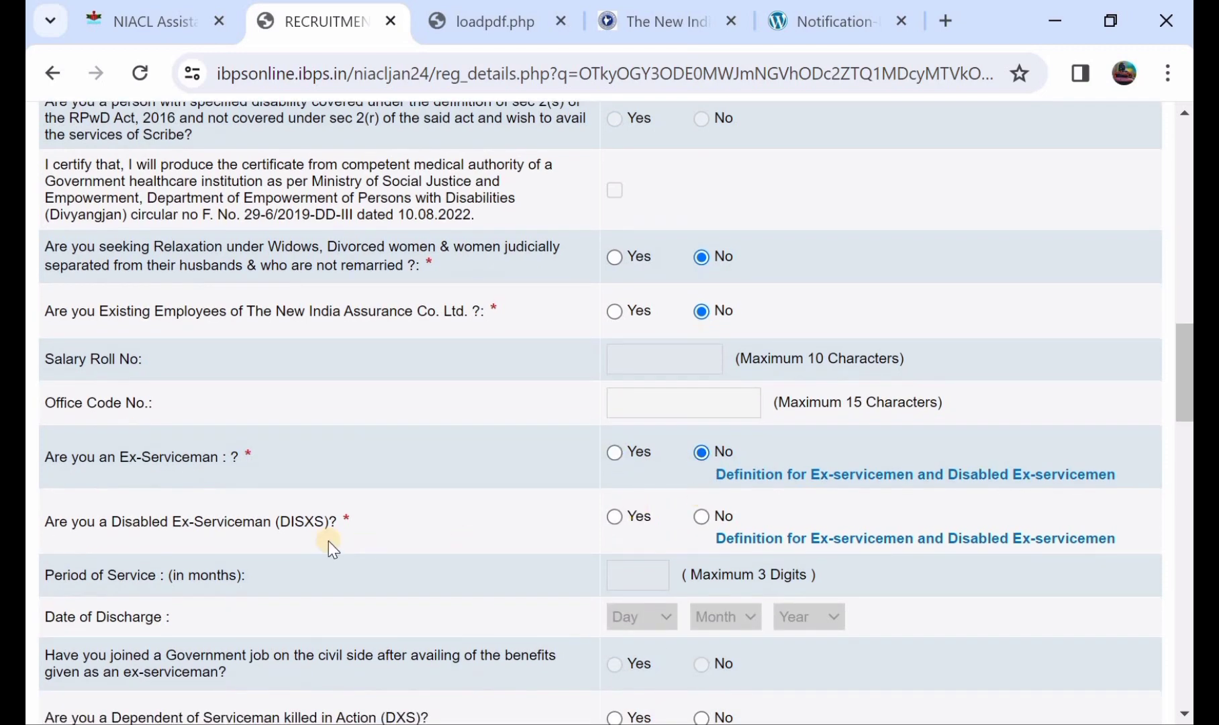
{"action": "left_click", "coordinate": [615, 517]}
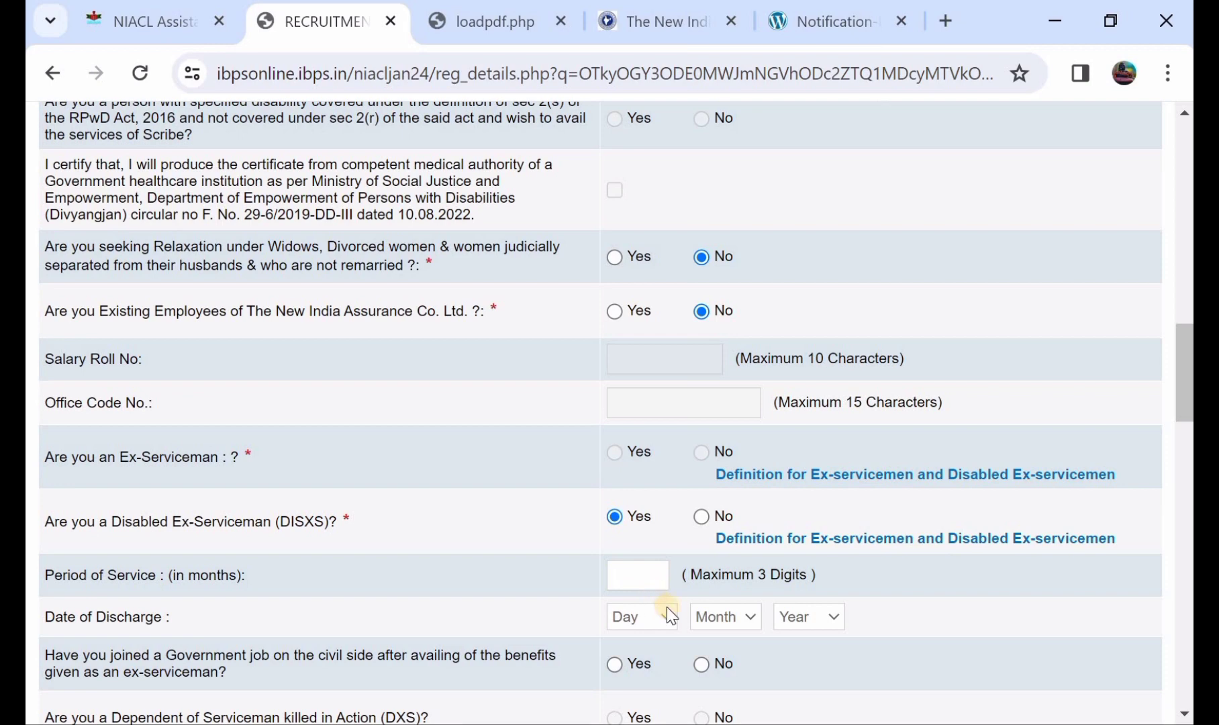
{"action": "left_click", "coordinate": [703, 519]}
{"action": "scroll", "coordinate": [703, 519], "scroll_direction": "down", "scroll_amount": 2}
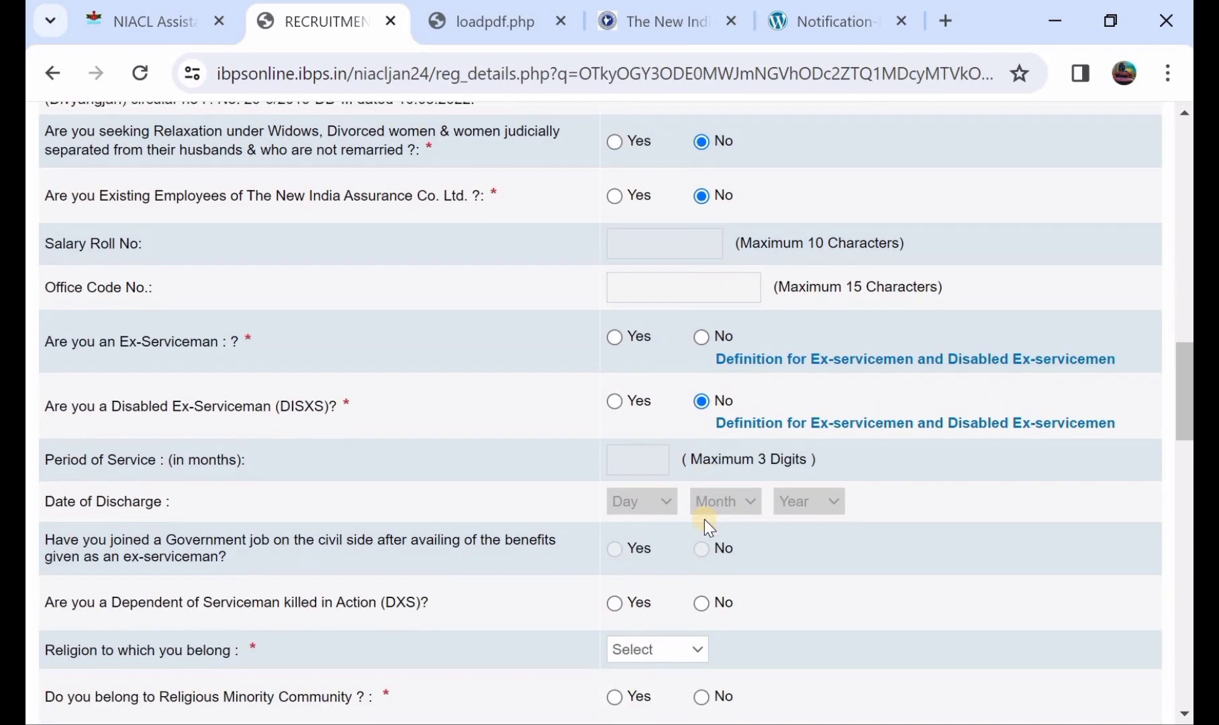
{"action": "scroll", "coordinate": [704, 519], "scroll_direction": "down", "scroll_amount": 1}
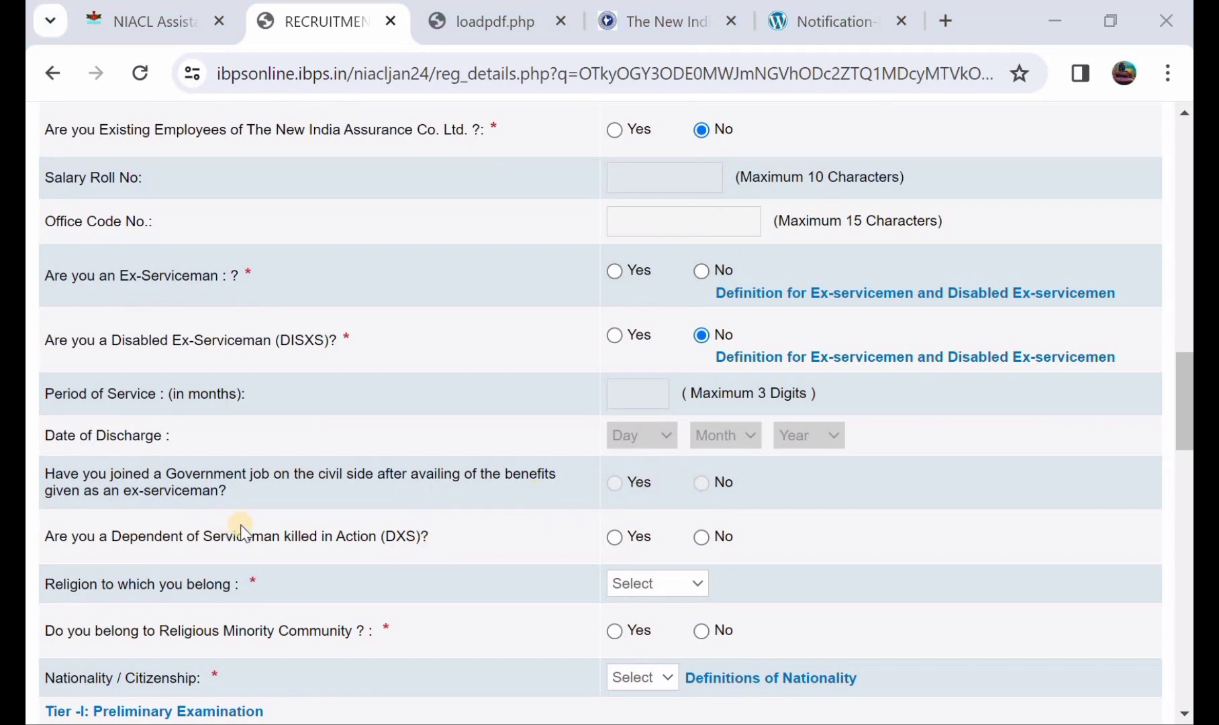
{"action": "left_click", "coordinate": [614, 537]}
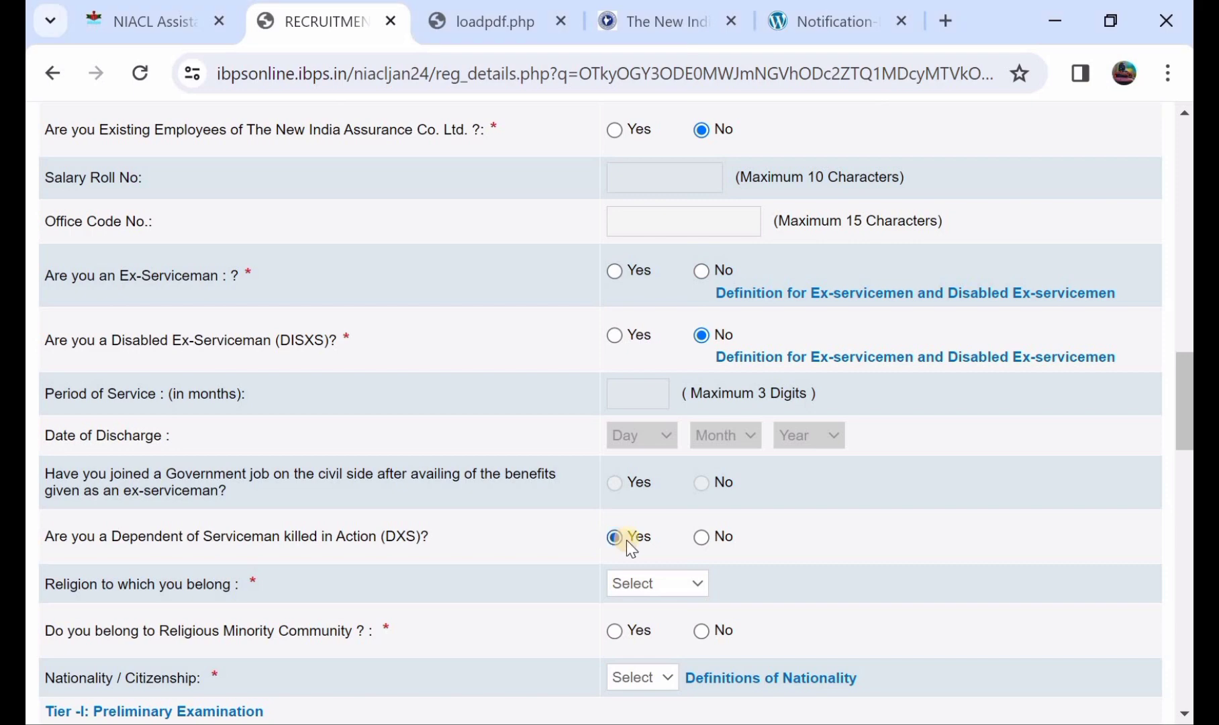
{"action": "left_click", "coordinate": [702, 538]}
Set religion to Hindu and answer No to the religious minority question.
{"action": "left_click", "coordinate": [612, 582]}
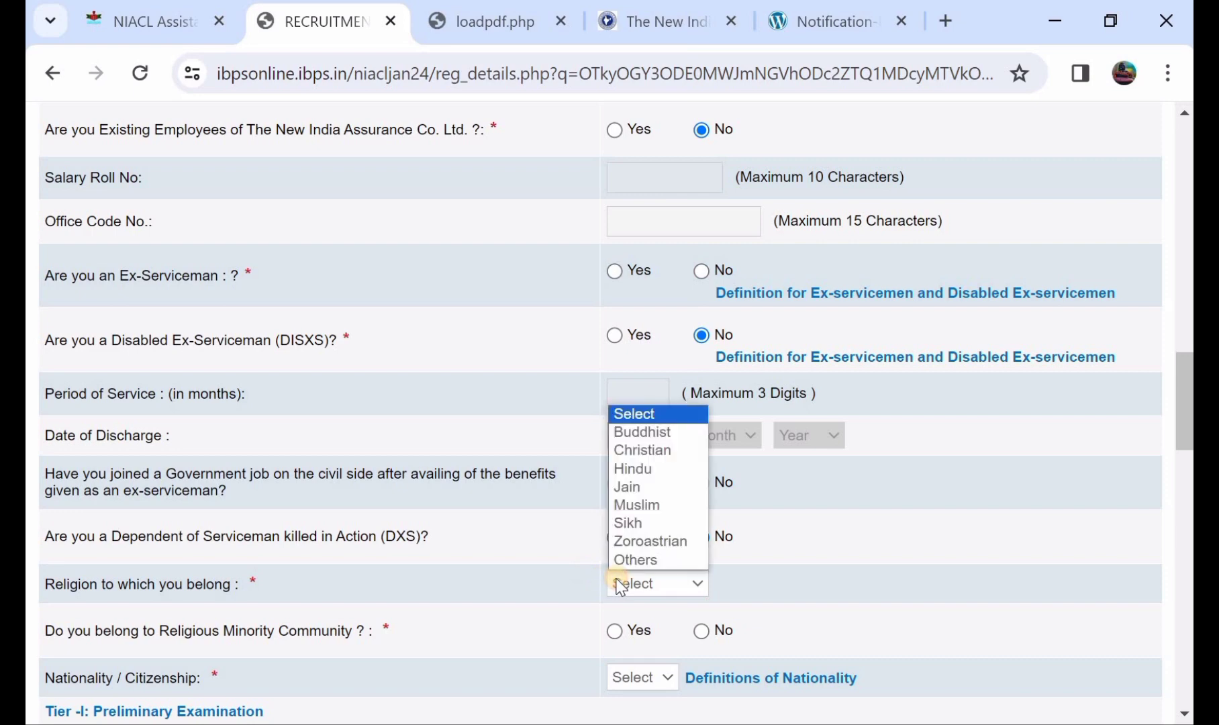
{"action": "left_click", "coordinate": [647, 471]}
{"action": "scroll", "coordinate": [620, 583], "scroll_direction": "down", "scroll_amount": 1}
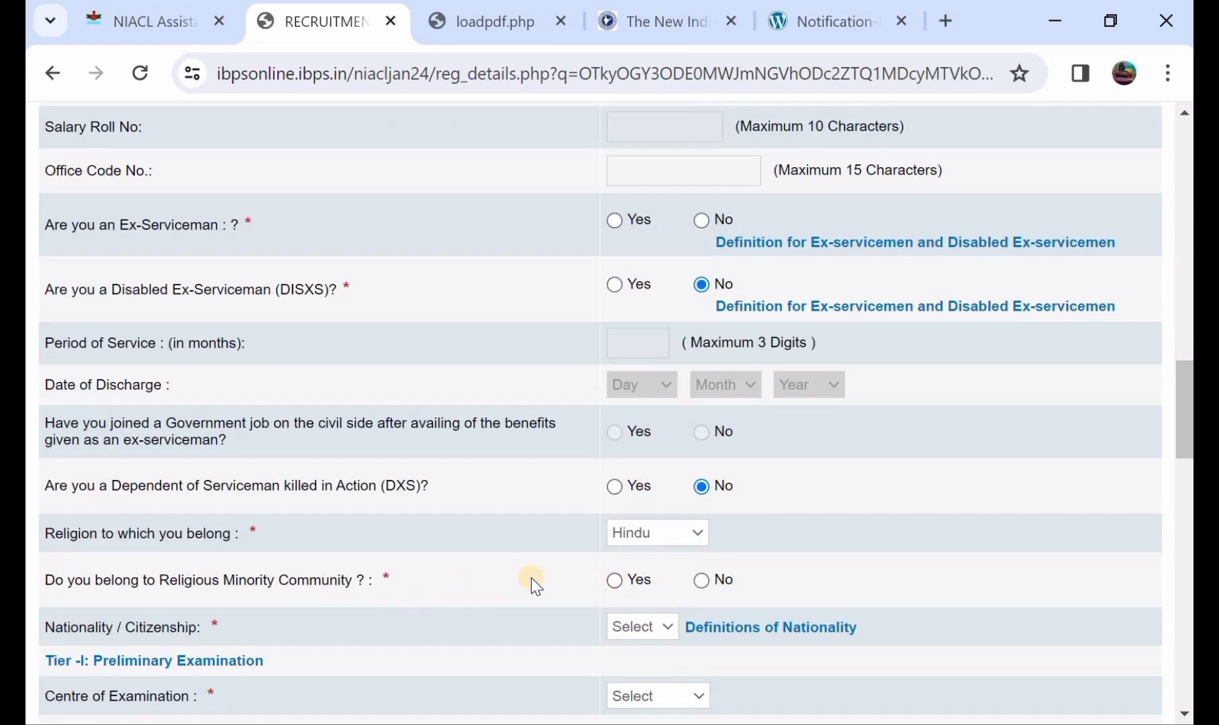
{"action": "left_click", "coordinate": [616, 581]}
{"action": "left_click", "coordinate": [701, 581]}
{"action": "scroll", "coordinate": [628, 550], "scroll_direction": "down", "scroll_amount": 1}
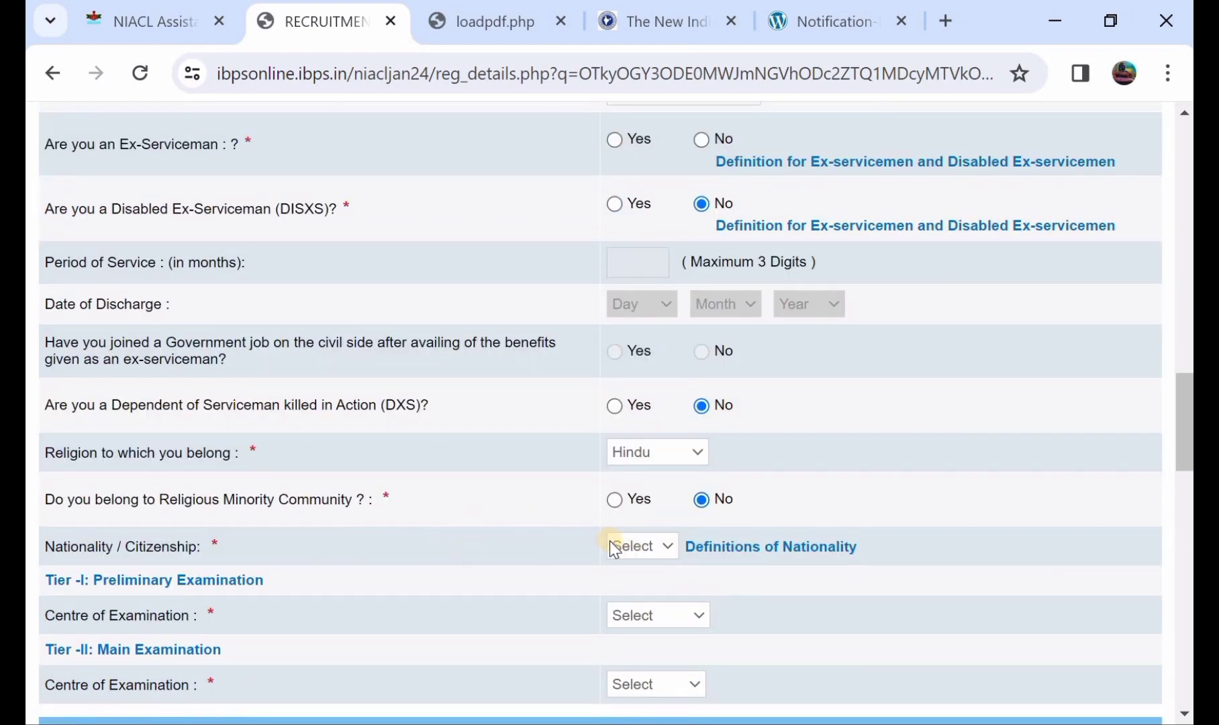
{"action": "left_click", "coordinate": [612, 547]}
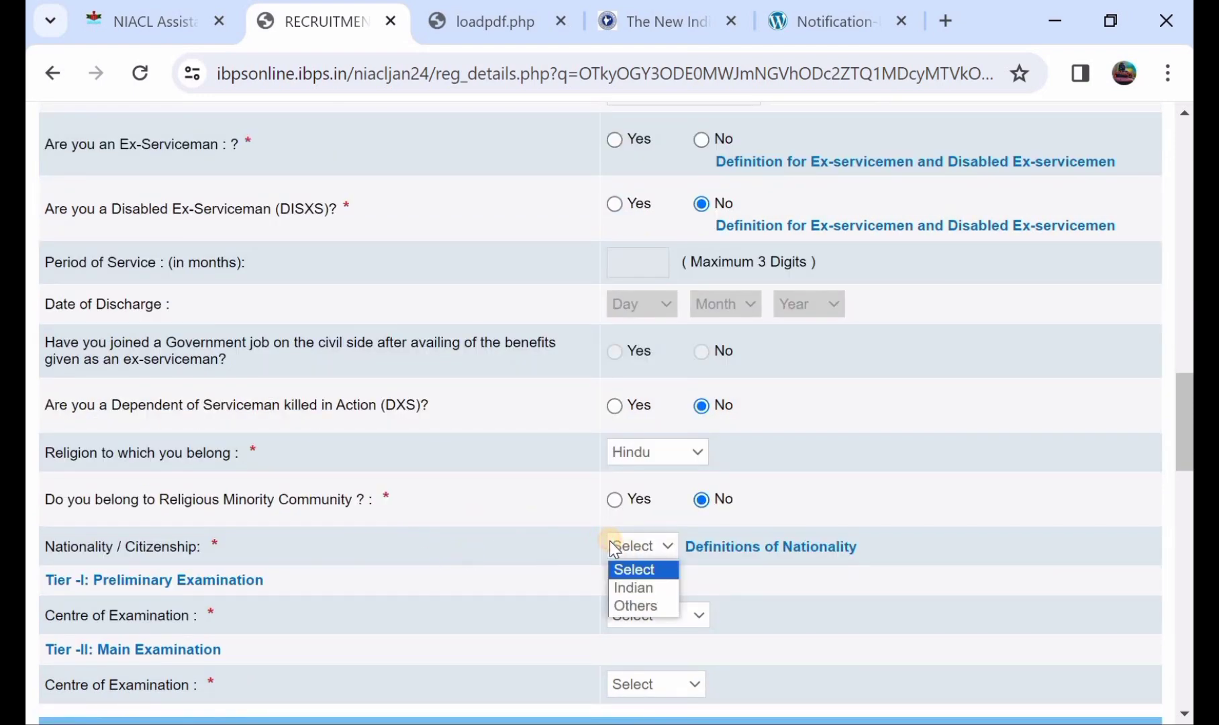
Choose Indian nationality, Warangal as the Tier-I centre and Hyderabad as the Tier-II centre.
{"action": "left_click", "coordinate": [632, 587]}
{"action": "scroll", "coordinate": [634, 591], "scroll_direction": "down", "scroll_amount": 1}
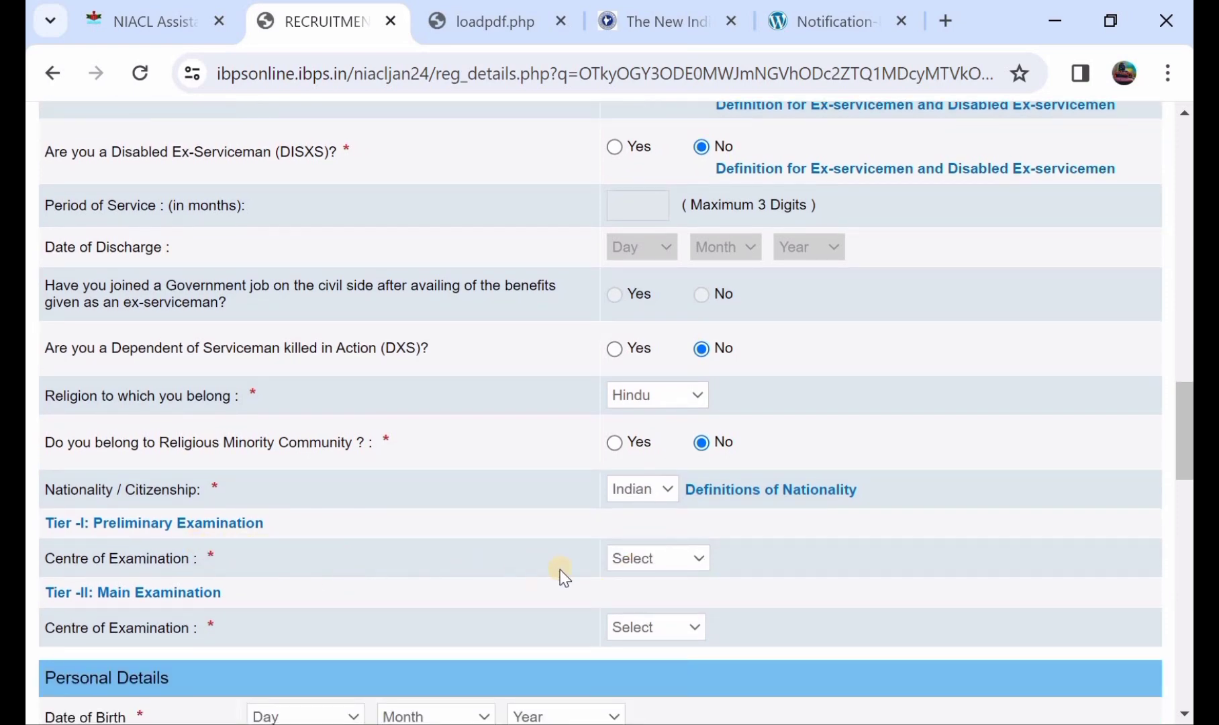
{"action": "left_click", "coordinate": [612, 568]}
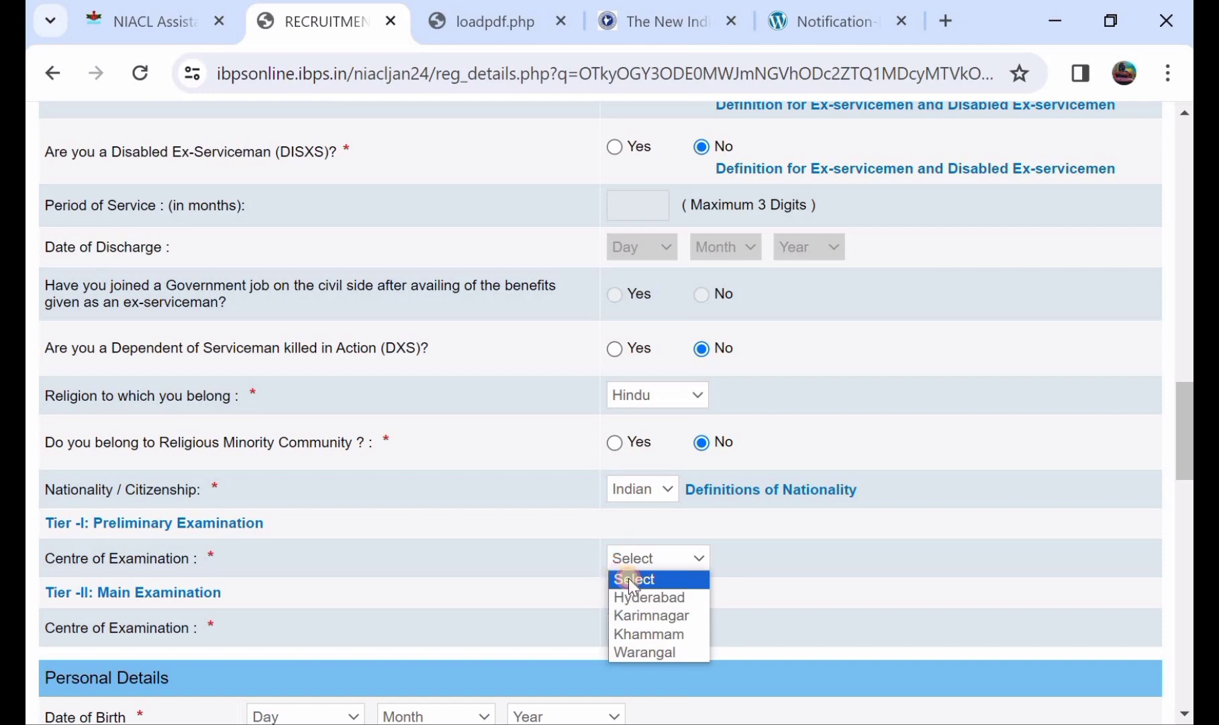
{"action": "left_click", "coordinate": [656, 652]}
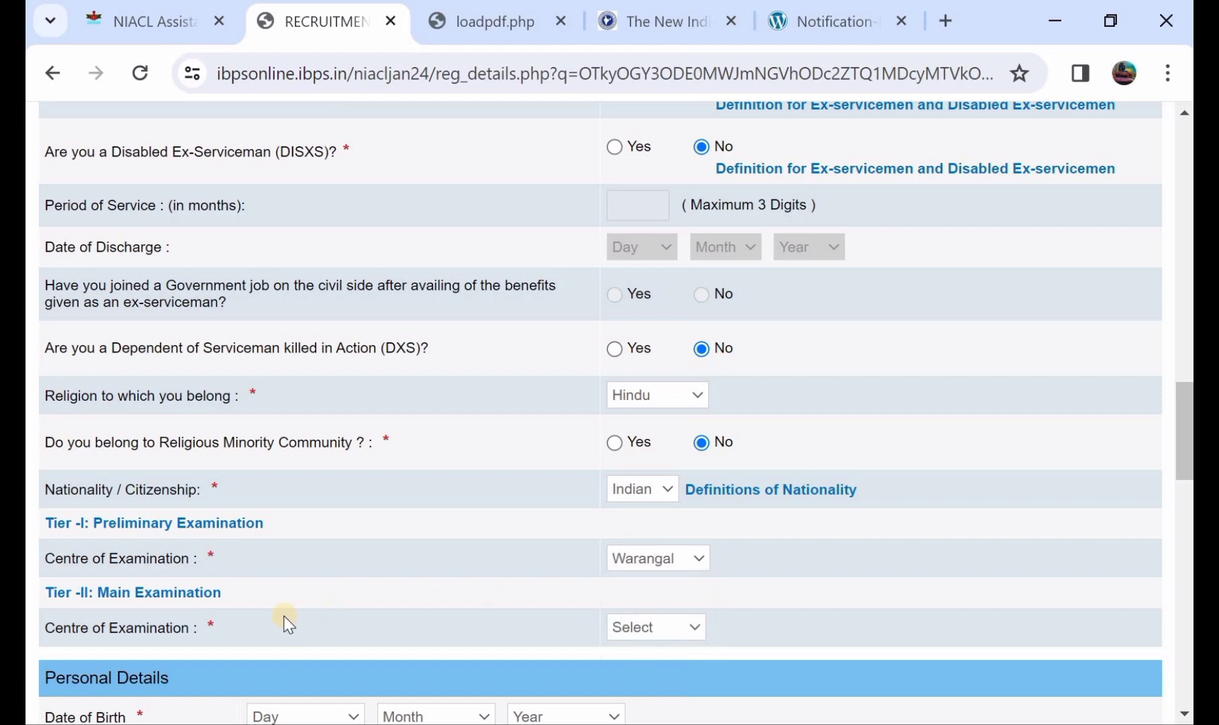
{"action": "left_click", "coordinate": [631, 629]}
{"action": "left_click", "coordinate": [639, 669]}
{"action": "scroll", "coordinate": [531, 561], "scroll_direction": "down", "scroll_amount": 5}
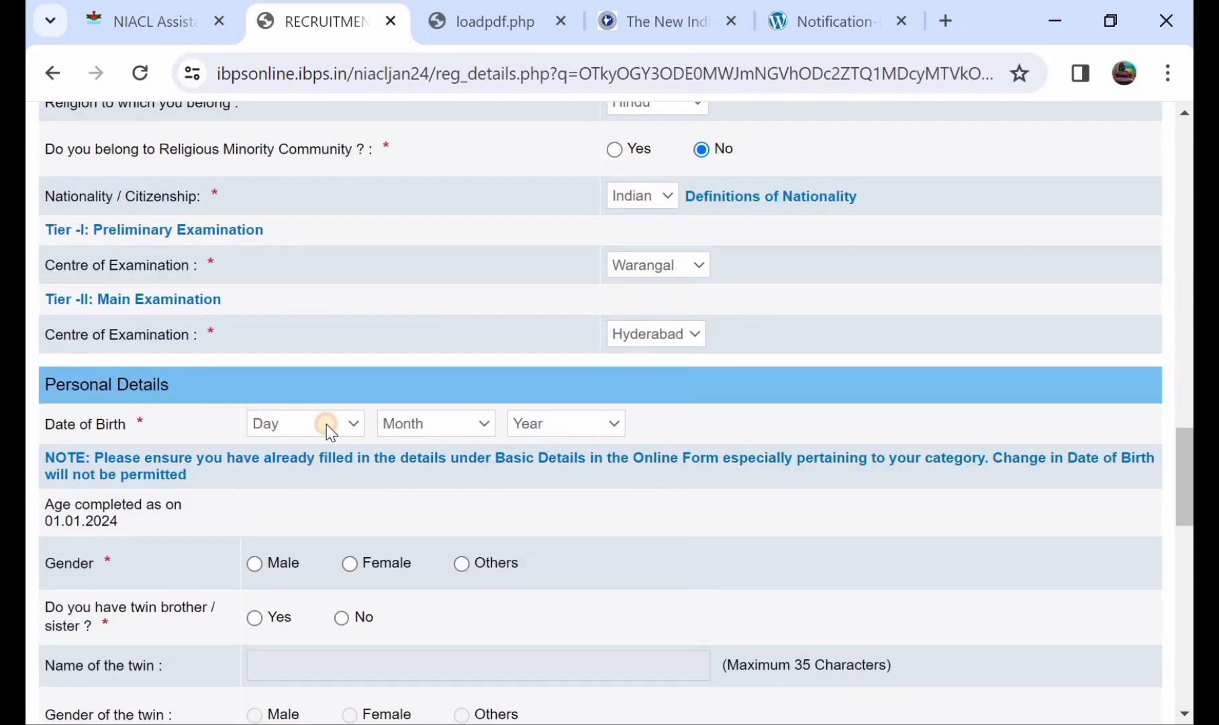
Set the date of birth to 01 May 2002.
{"action": "left_click", "coordinate": [326, 424]}
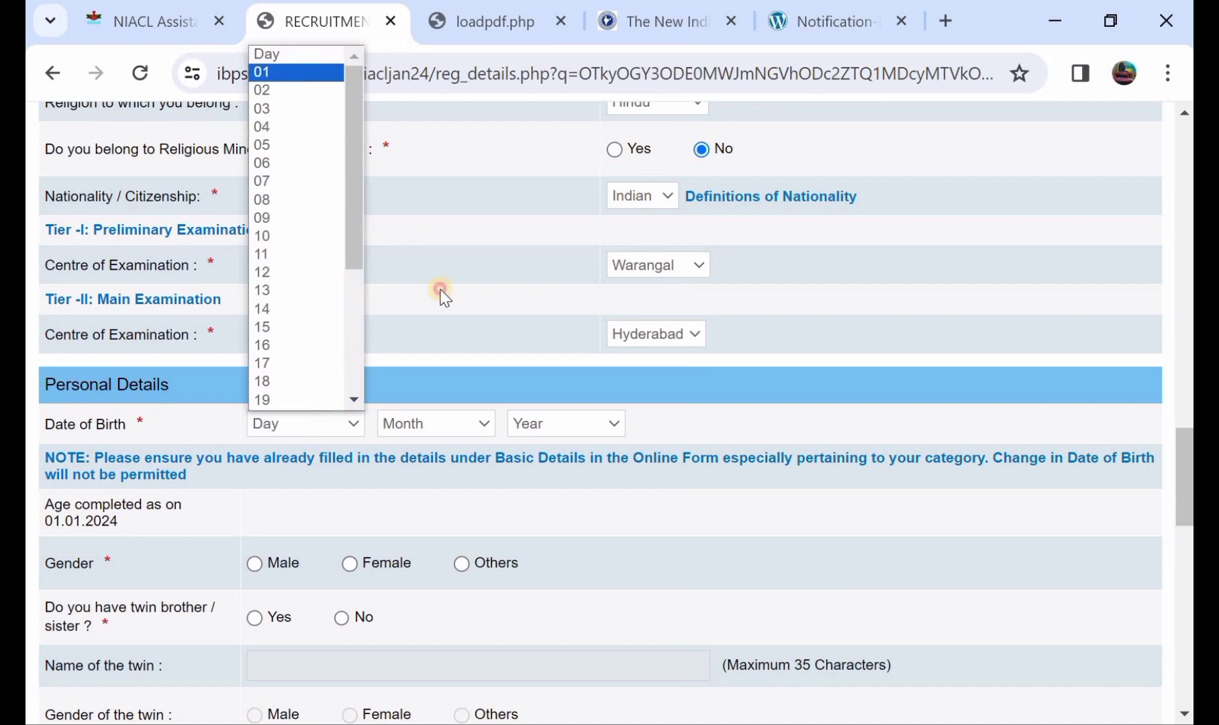
{"action": "left_click", "coordinate": [300, 72]}
{"action": "left_click", "coordinate": [387, 246]}
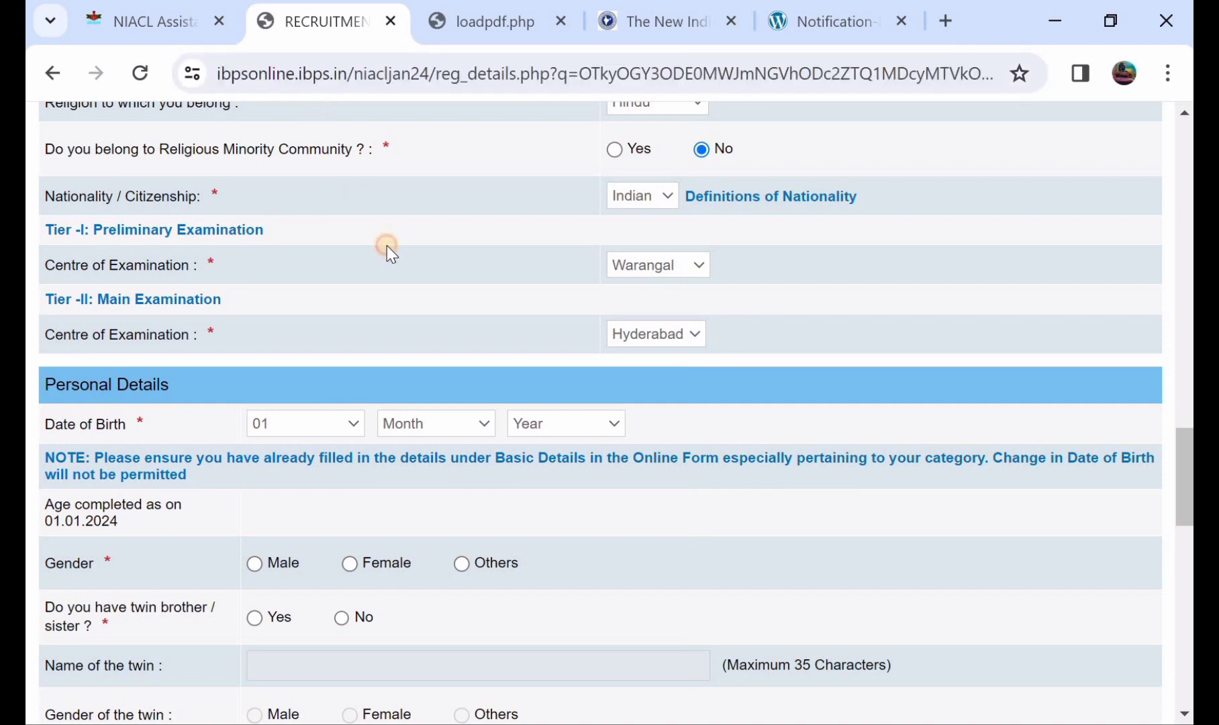
{"action": "left_click", "coordinate": [466, 423]}
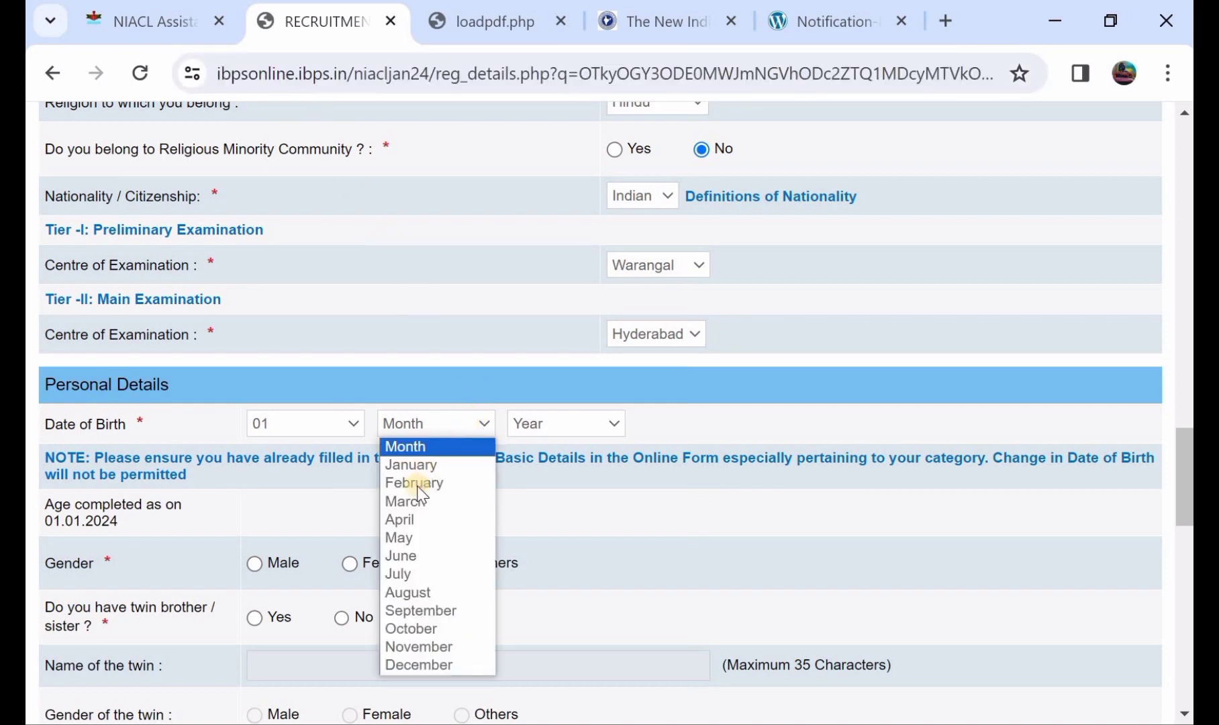
{"action": "left_click", "coordinate": [407, 538]}
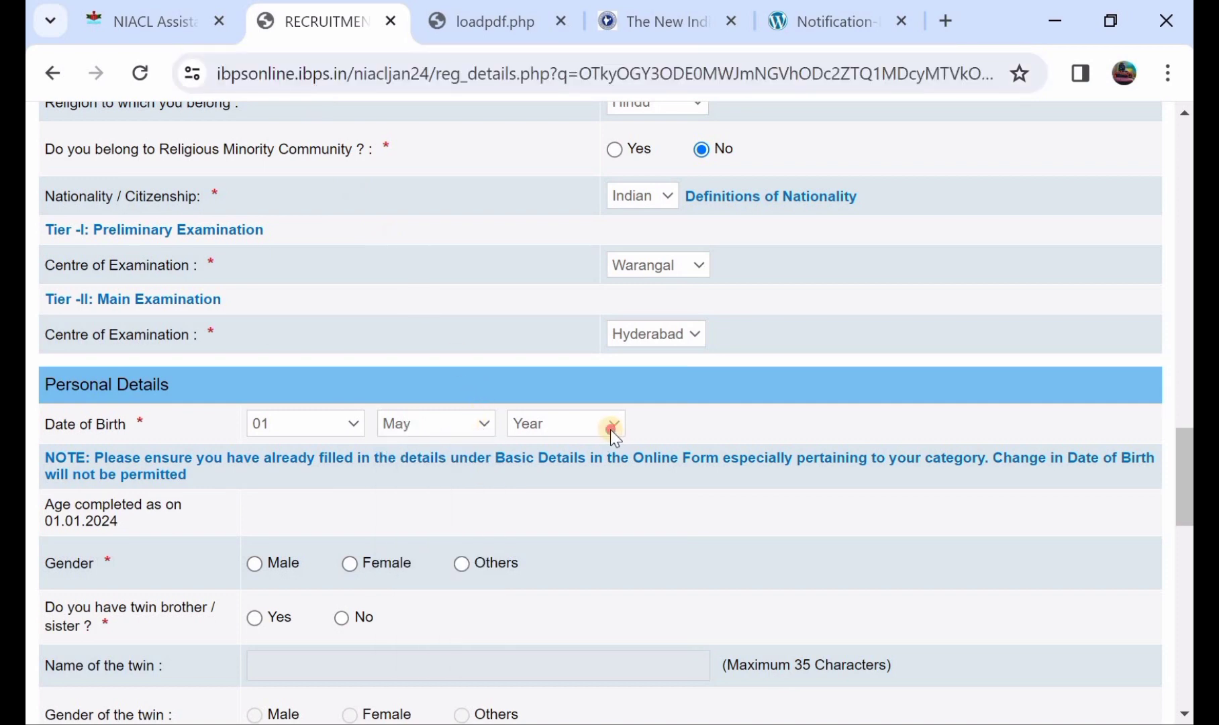
{"action": "left_click", "coordinate": [612, 424]}
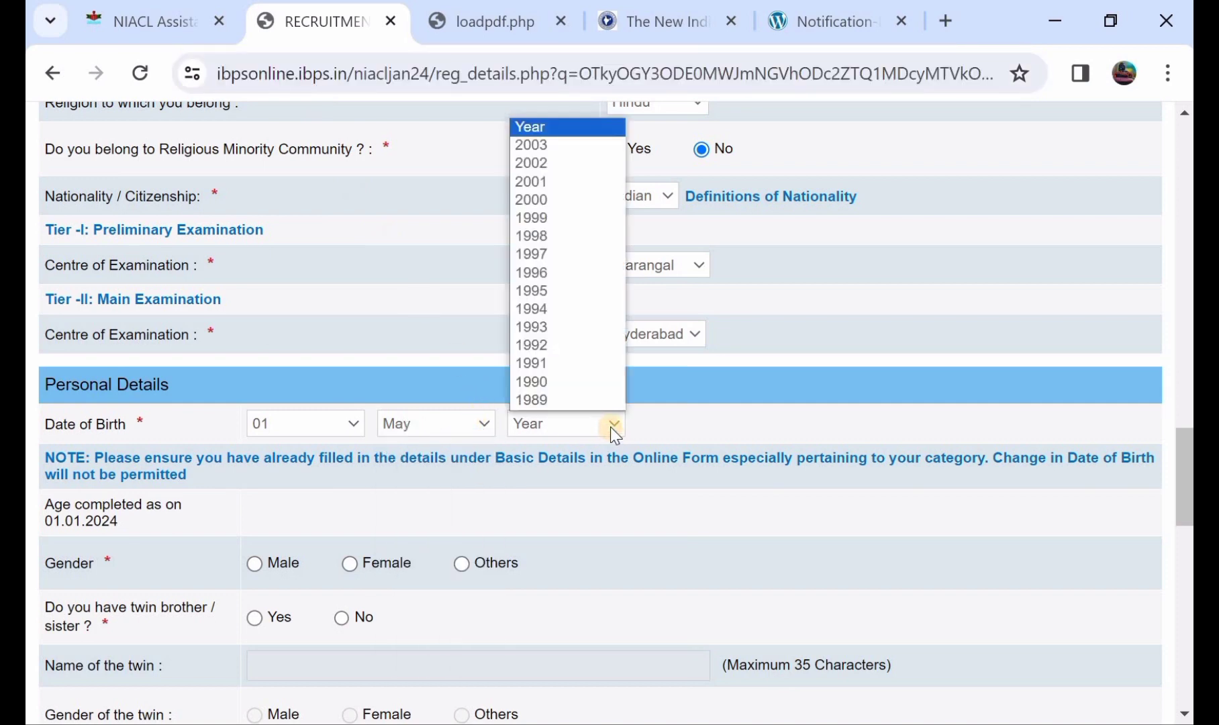
{"action": "left_click", "coordinate": [571, 165]}
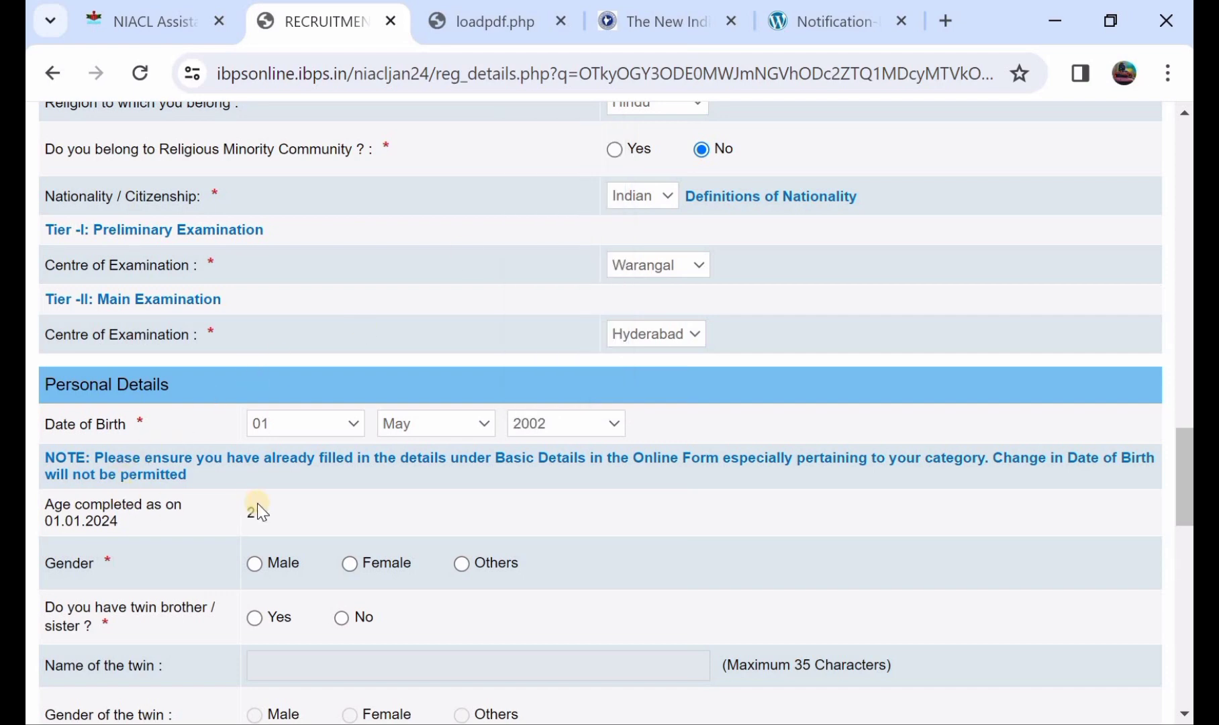
{"action": "scroll", "coordinate": [303, 520], "scroll_direction": "down", "scroll_amount": 1}
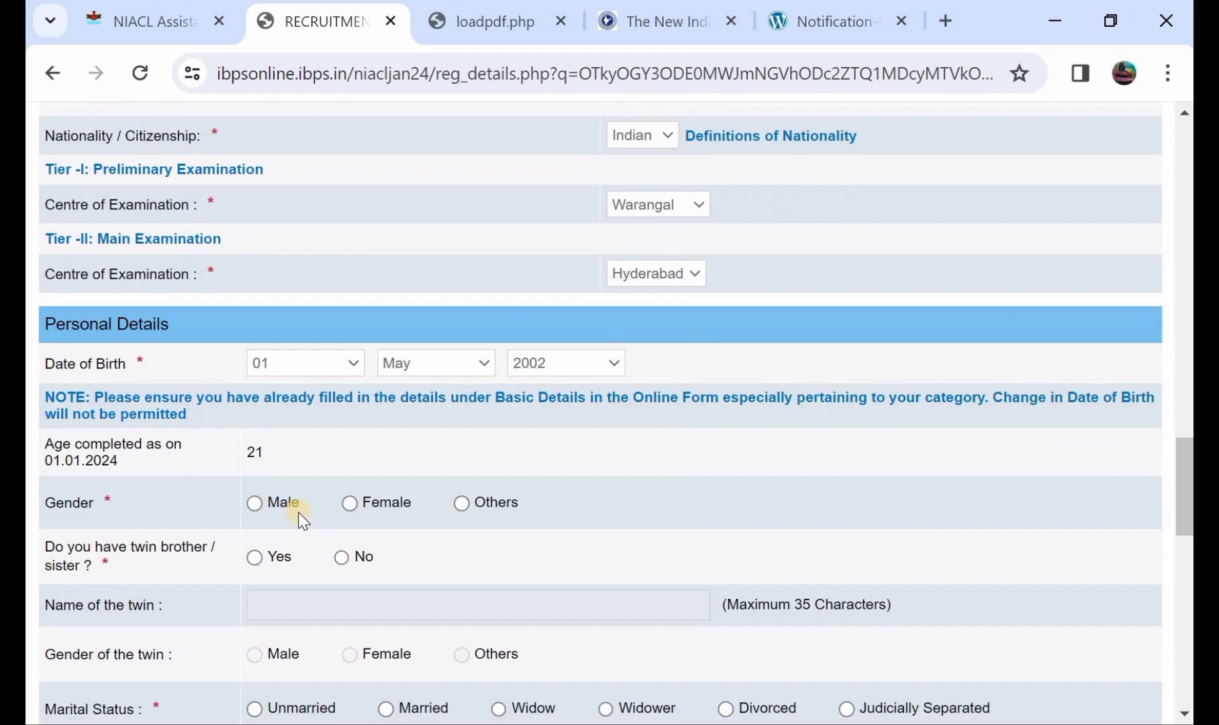
Select Male as the gender and answer Yes to having a twin.
{"action": "left_click", "coordinate": [258, 502]}
{"action": "left_click", "coordinate": [256, 556]}
{"action": "scroll", "coordinate": [286, 580], "scroll_direction": "down", "scroll_amount": 1}
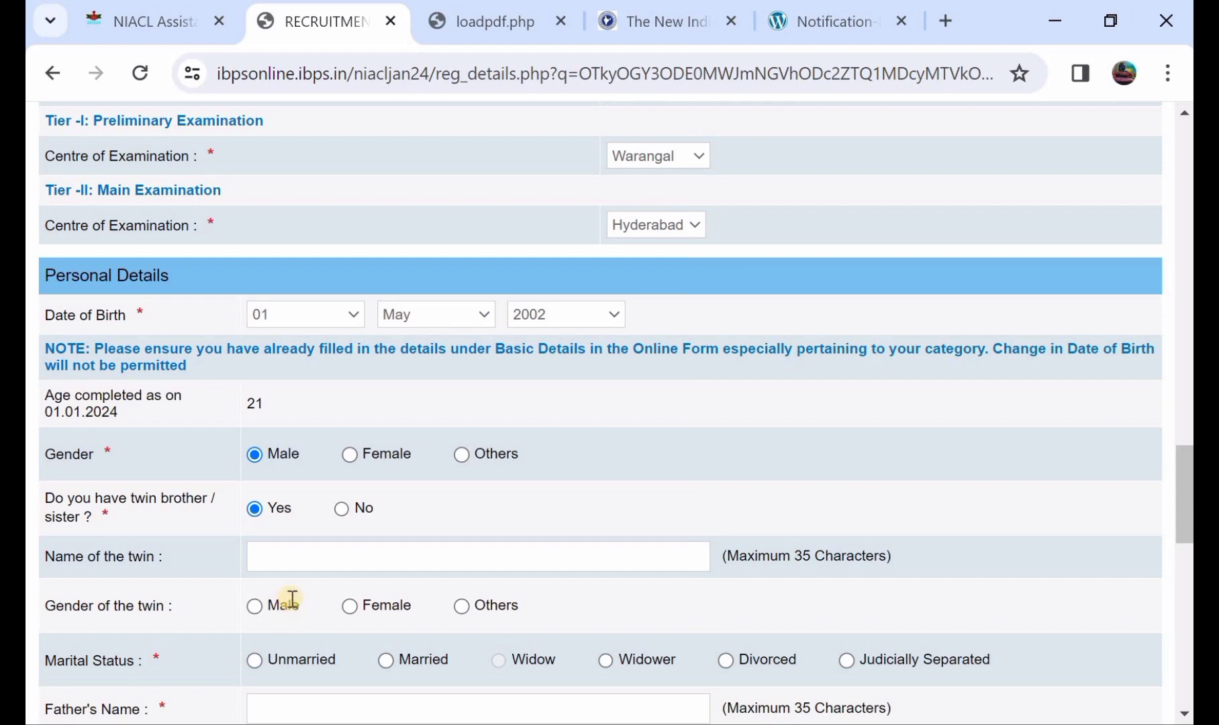
{"action": "scroll", "coordinate": [335, 589], "scroll_direction": "down", "scroll_amount": 1}
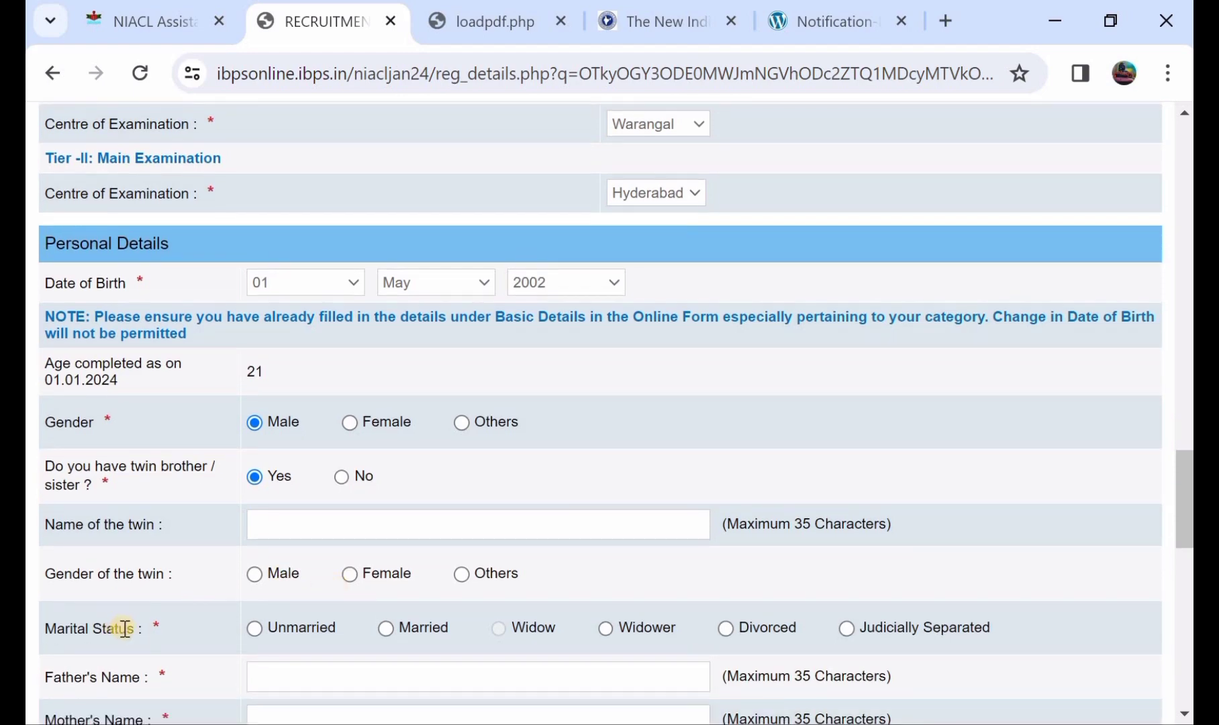
Mark marital status Unmarried and enter the father's and mother's names.
{"action": "left_click", "coordinate": [255, 627]}
{"action": "scroll", "coordinate": [258, 623], "scroll_direction": "down", "scroll_amount": 1}
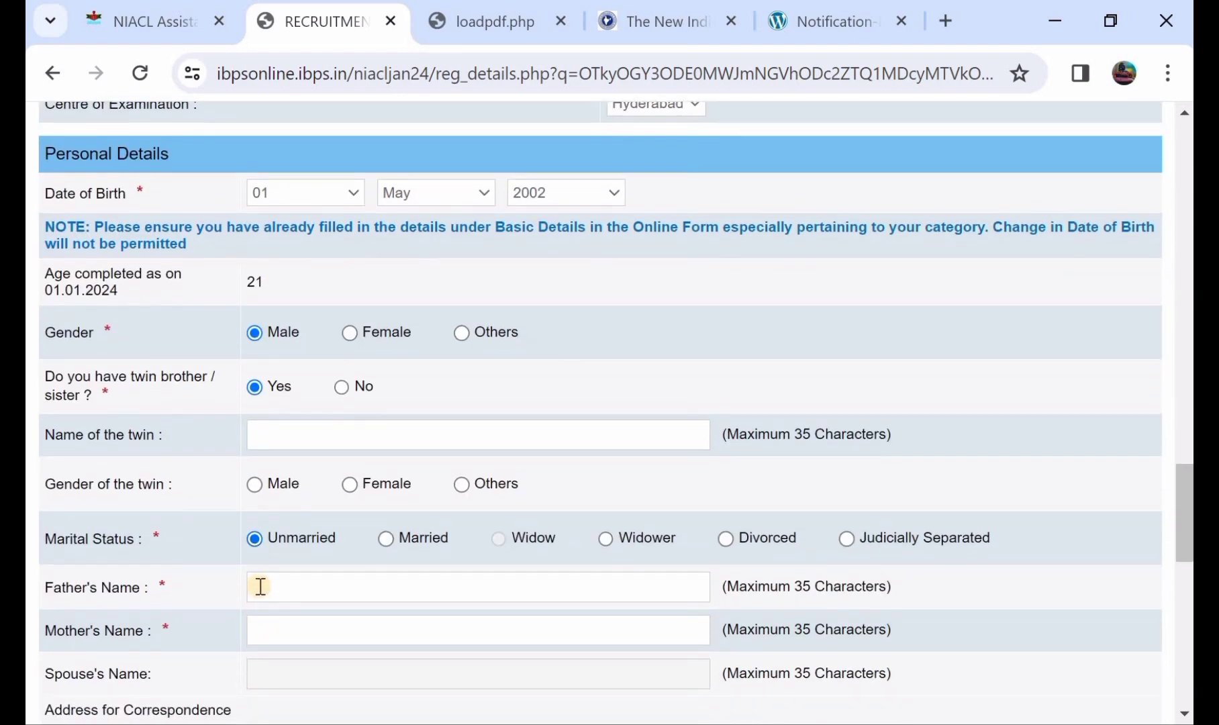
{"action": "left_click", "coordinate": [260, 584]}
{"action": "type", "text": "SIRI"}
{"action": "left_click", "coordinate": [311, 621]}
{"action": "type", "text": "KAMLI"}
{"action": "scroll", "coordinate": [342, 545], "scroll_direction": "down", "scroll_amount": 3}
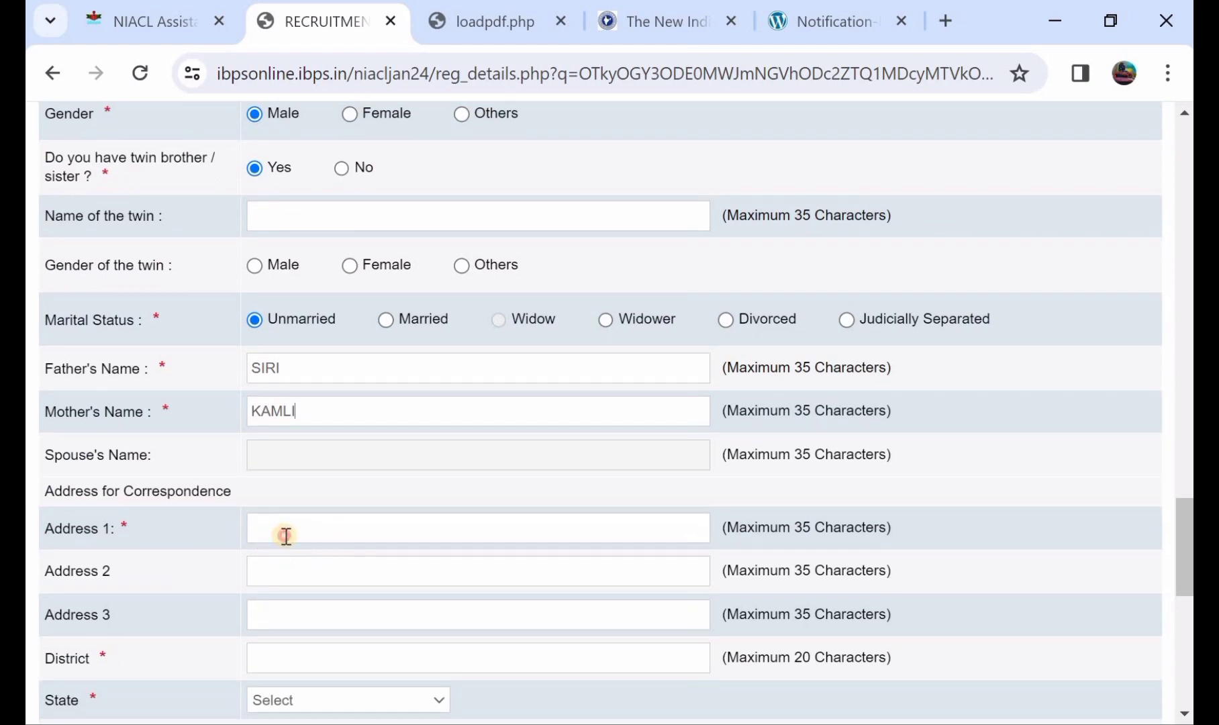
Fill the correspondence address lines, choose TELANGANA as state, and enter the pincode.
{"action": "left_click", "coordinate": [285, 535]}
{"action": "left_click", "coordinate": [290, 570]}
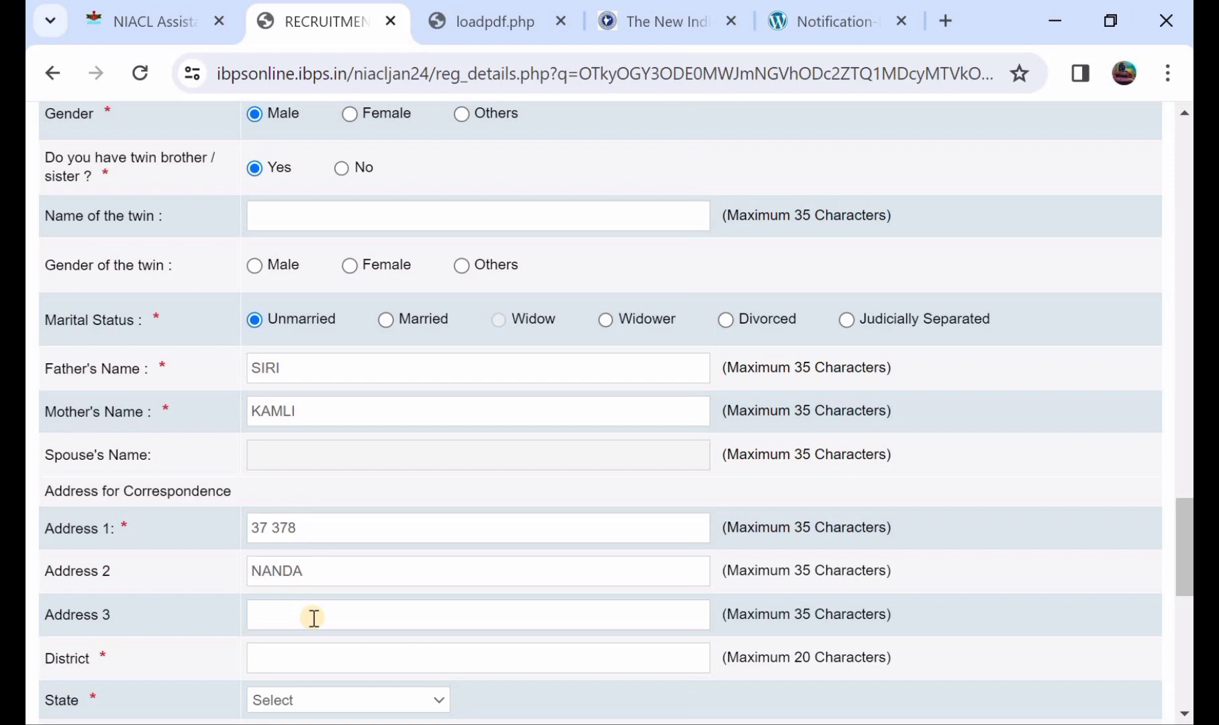
{"action": "scroll", "coordinate": [313, 617], "scroll_direction": "down", "scroll_amount": 1}
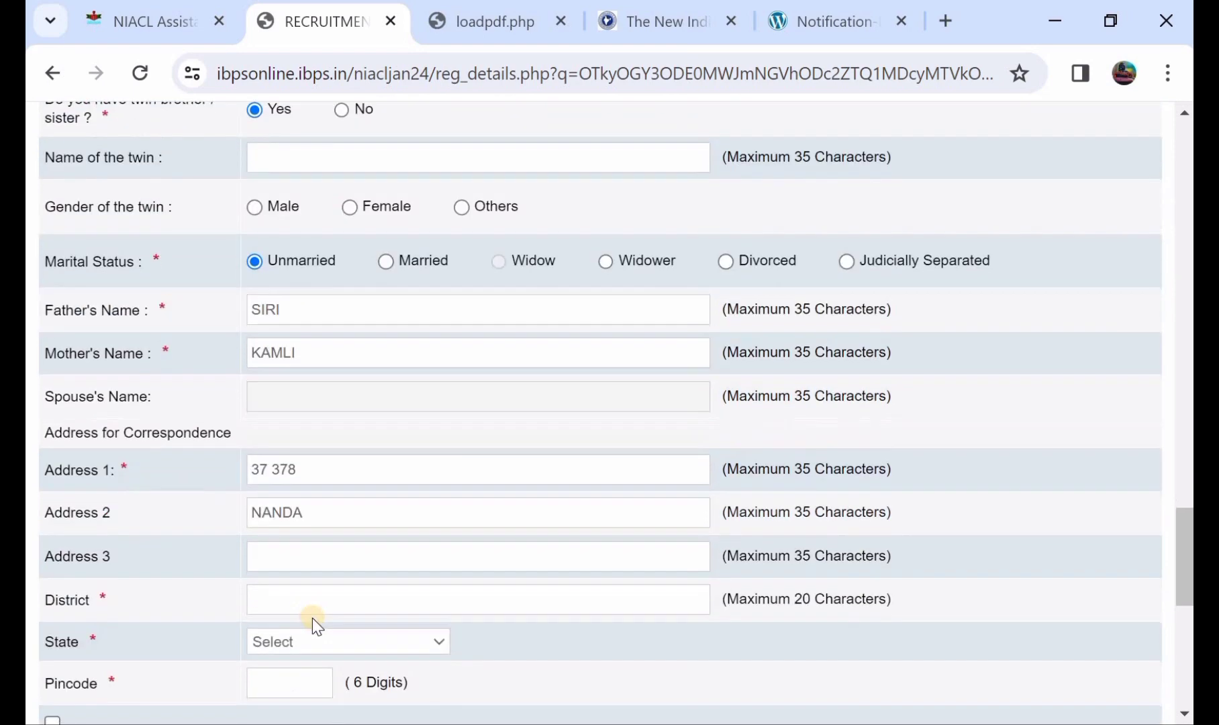
{"action": "left_click", "coordinate": [300, 593]}
{"action": "left_click", "coordinate": [311, 643]}
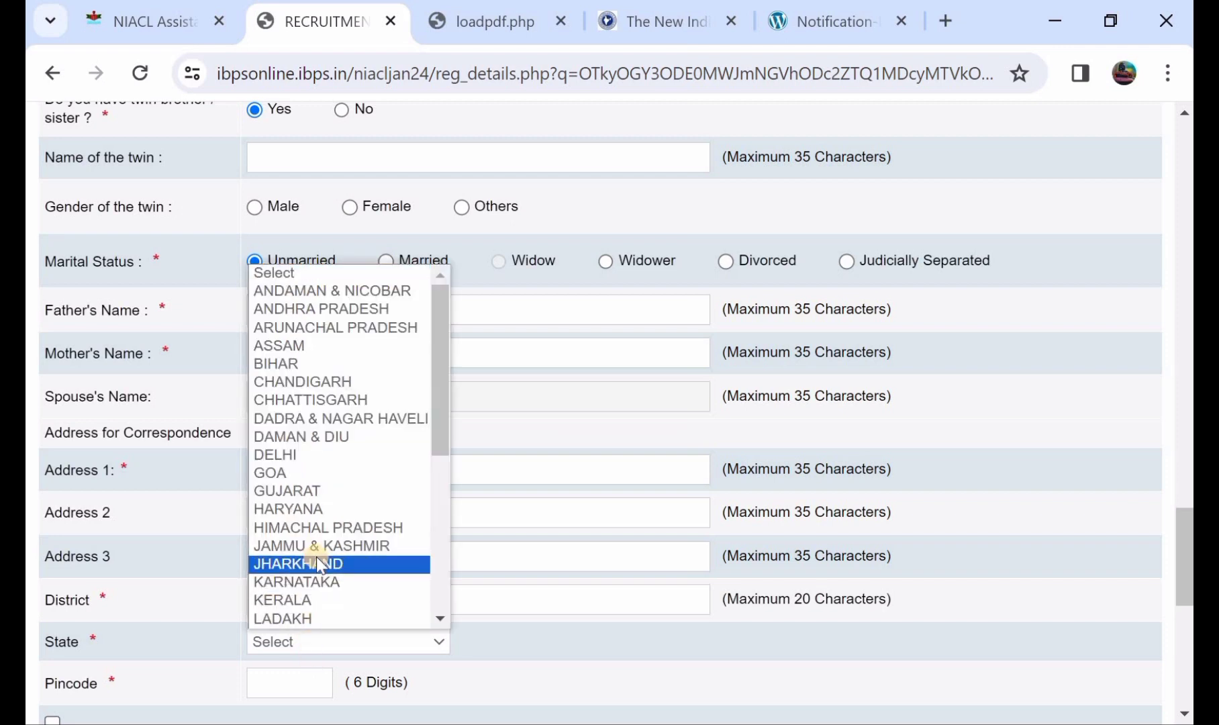
{"action": "scroll", "coordinate": [316, 556], "scroll_direction": "down", "scroll_amount": 5}
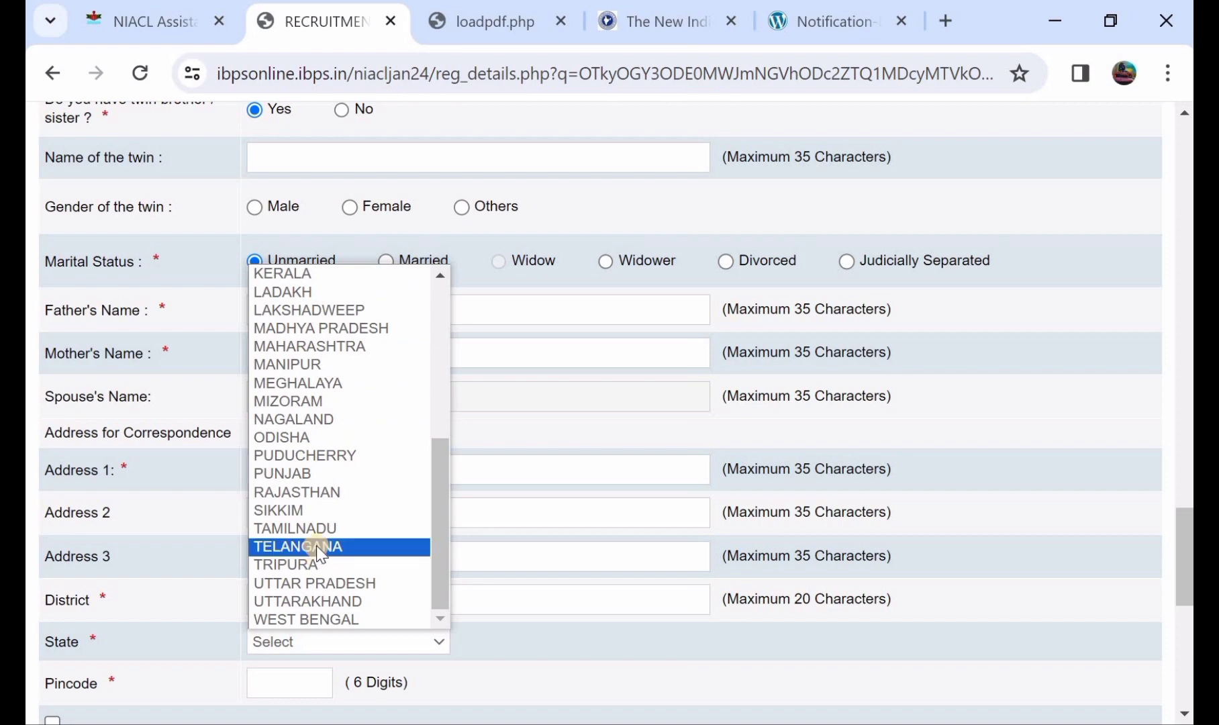
{"action": "left_click", "coordinate": [317, 545]}
{"action": "scroll", "coordinate": [307, 565], "scroll_direction": "down", "scroll_amount": 1}
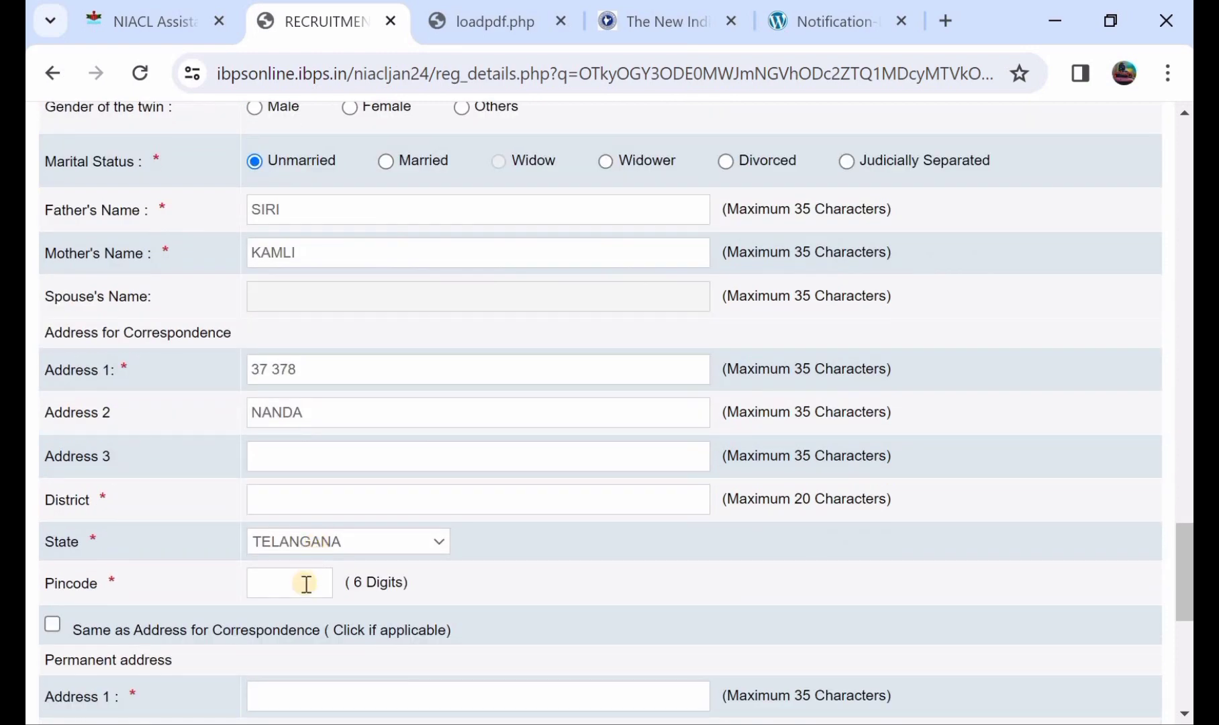
{"action": "left_click", "coordinate": [306, 583]}
{"action": "type", "text": "506101"}
Toggle 'Same as Address' on and off, leaving the permanent address empty.
{"action": "left_click", "coordinate": [58, 620]}
{"action": "scroll", "coordinate": [58, 618], "scroll_direction": "down", "scroll_amount": 3}
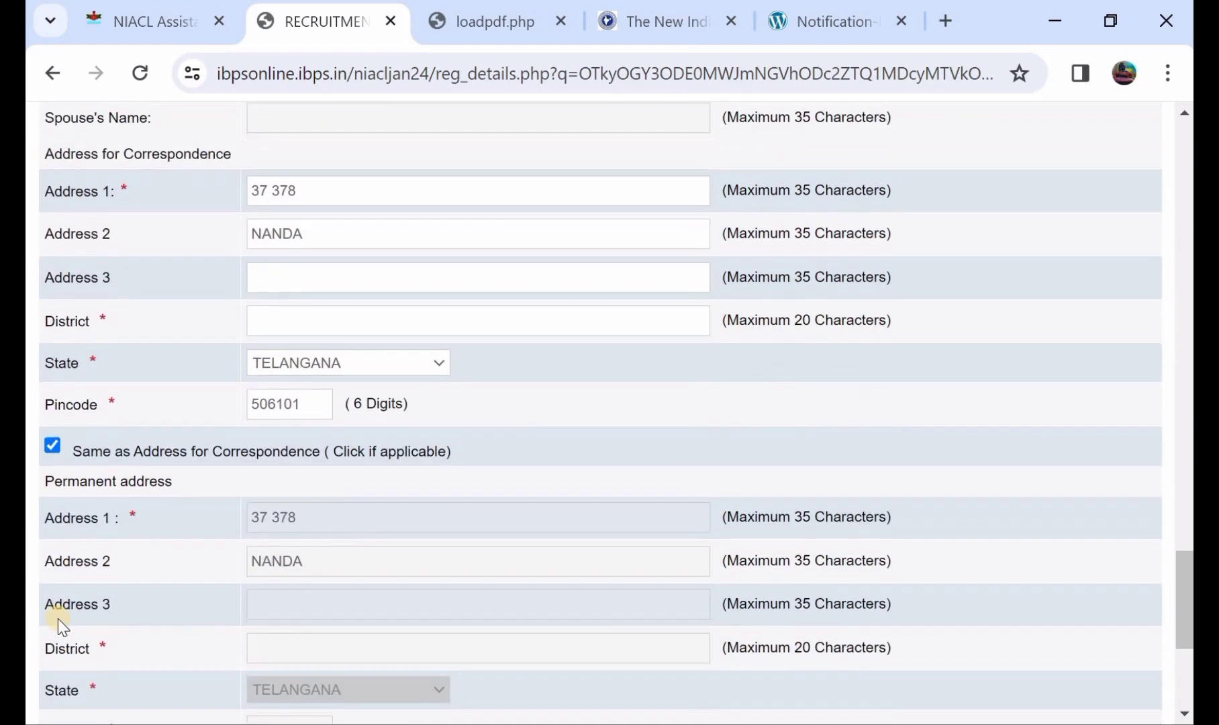
{"action": "left_click", "coordinate": [56, 442]}
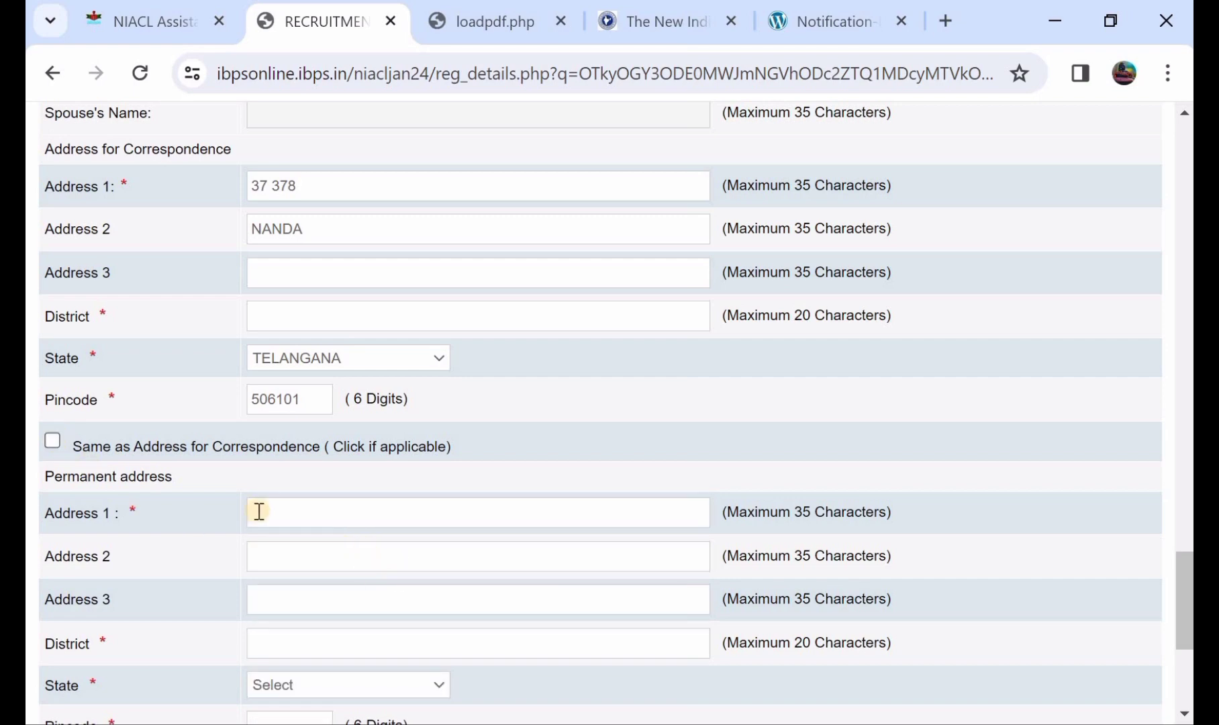
Copy the correspondence address to the permanent address and use Permanent Address for GST invoicing.
{"action": "left_click", "coordinate": [150, 453]}
{"action": "scroll", "coordinate": [355, 556], "scroll_direction": "down", "scroll_amount": 3}
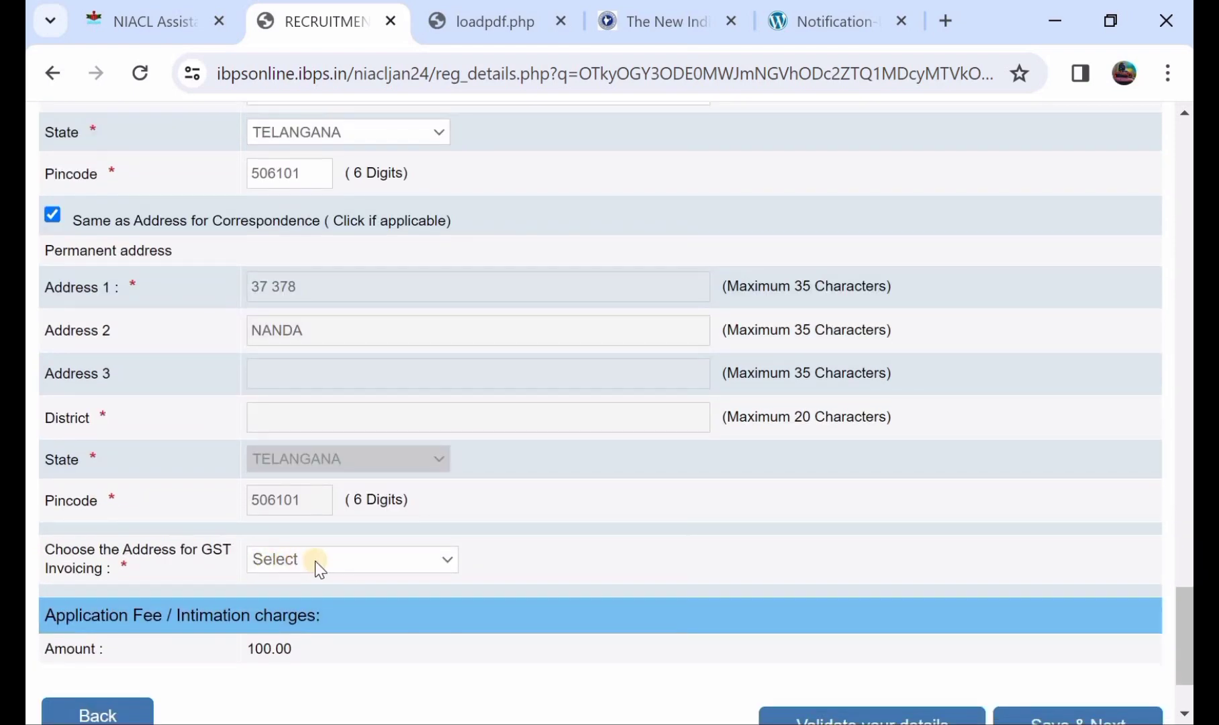
{"action": "left_click", "coordinate": [318, 561]}
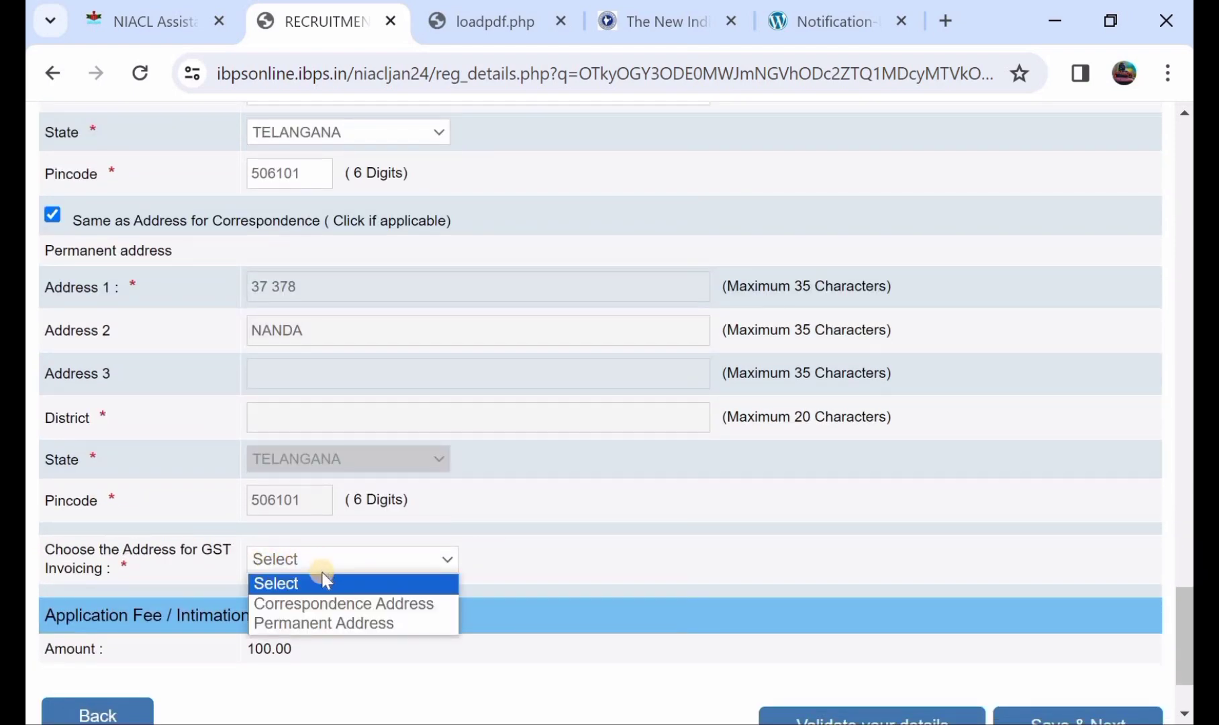
{"action": "left_click", "coordinate": [345, 624]}
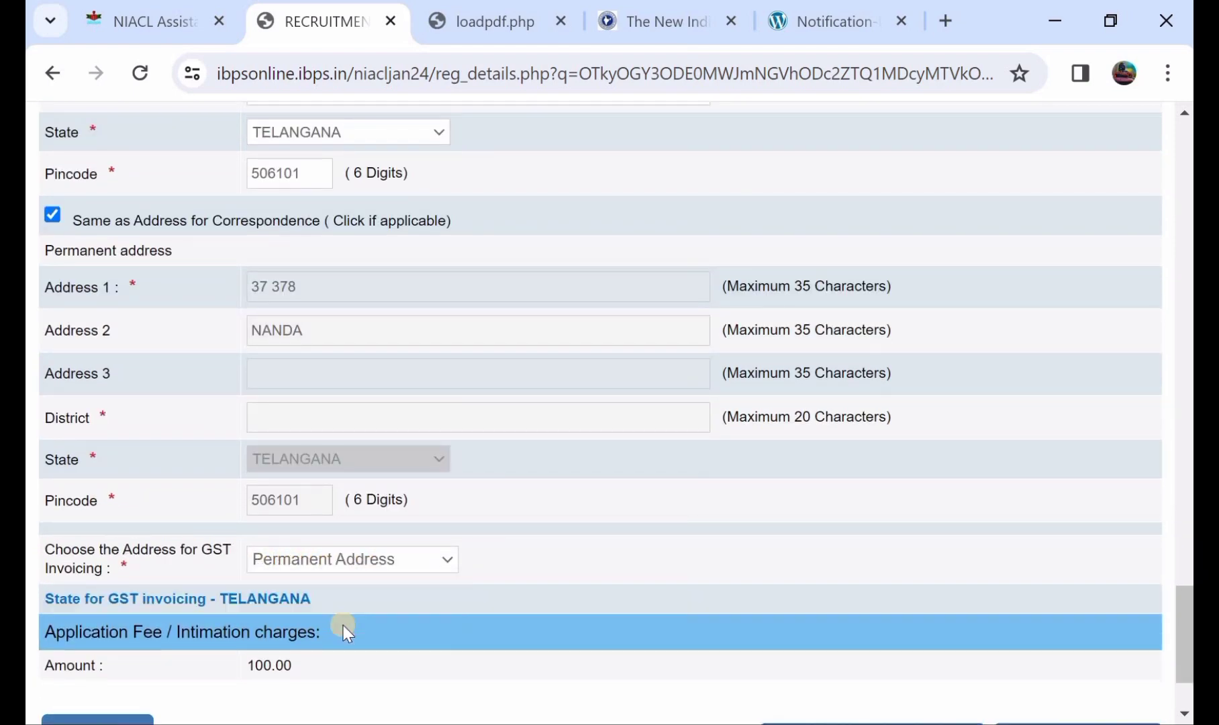
{"action": "scroll", "coordinate": [343, 625], "scroll_direction": "down", "scroll_amount": 1}
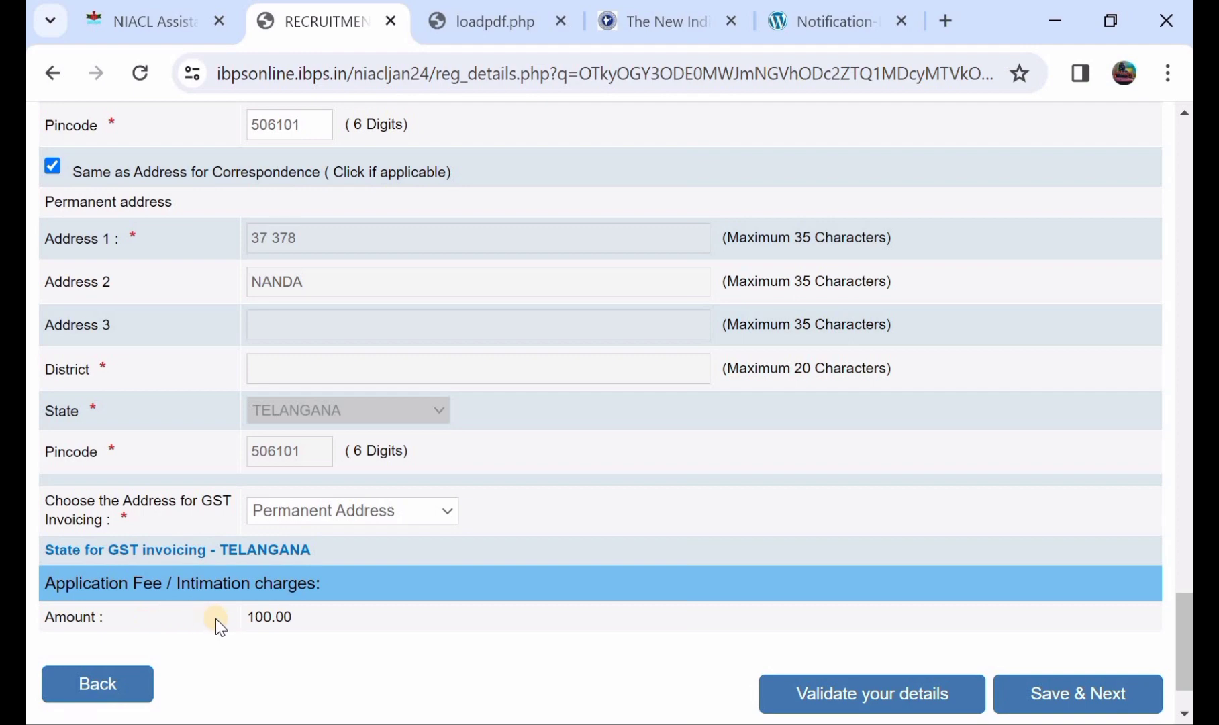
{"action": "scroll", "coordinate": [295, 621], "scroll_direction": "down", "scroll_amount": 1}
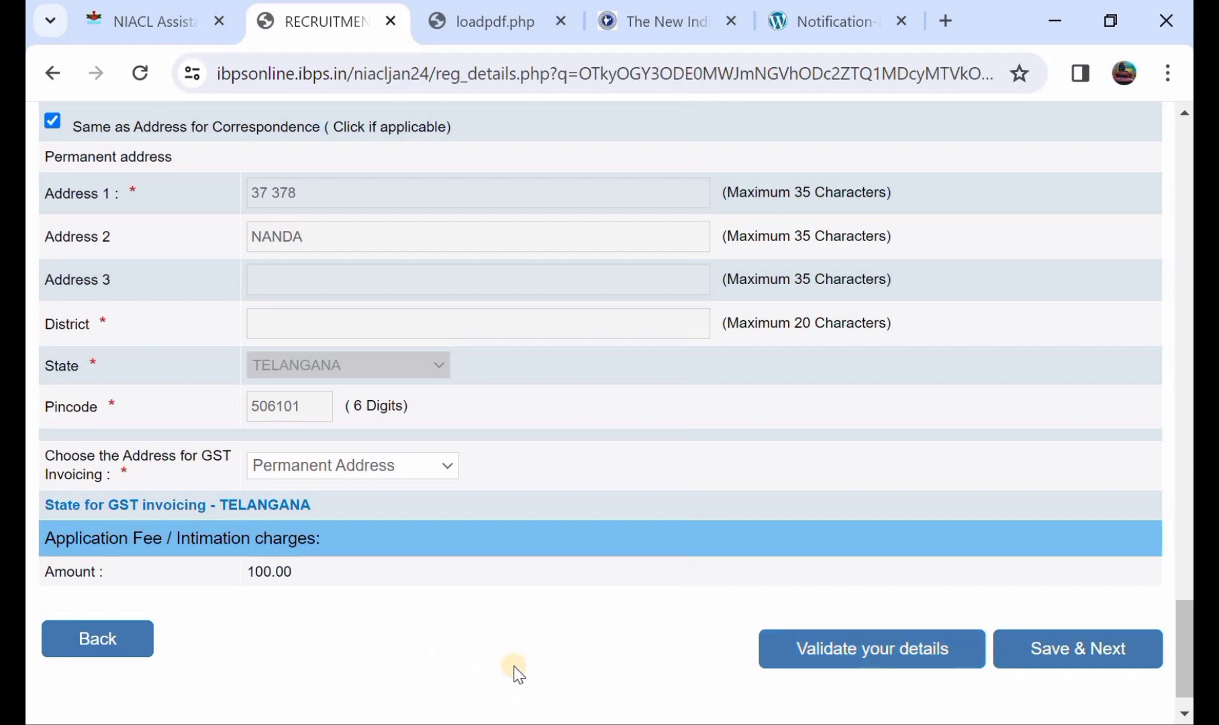
Save the details, then set Graduation stream to Arts, passed 17 May 2020.
{"action": "left_click", "coordinate": [1079, 651]}
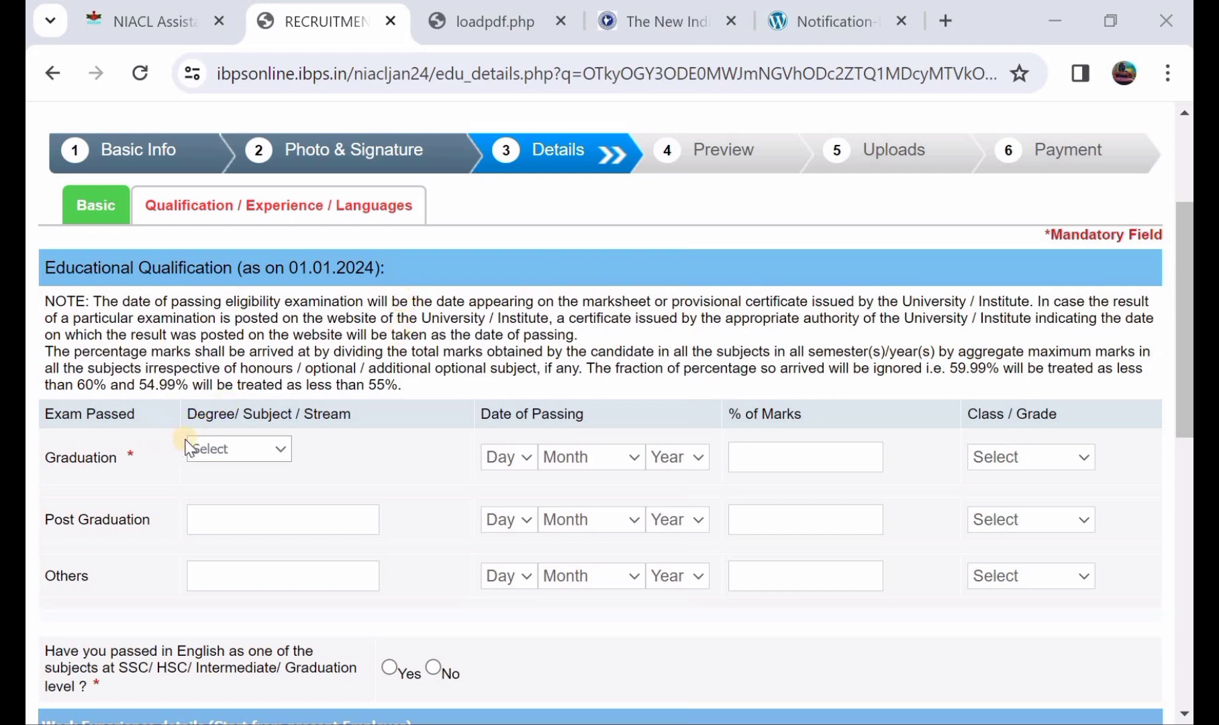
{"action": "left_click", "coordinate": [217, 449]}
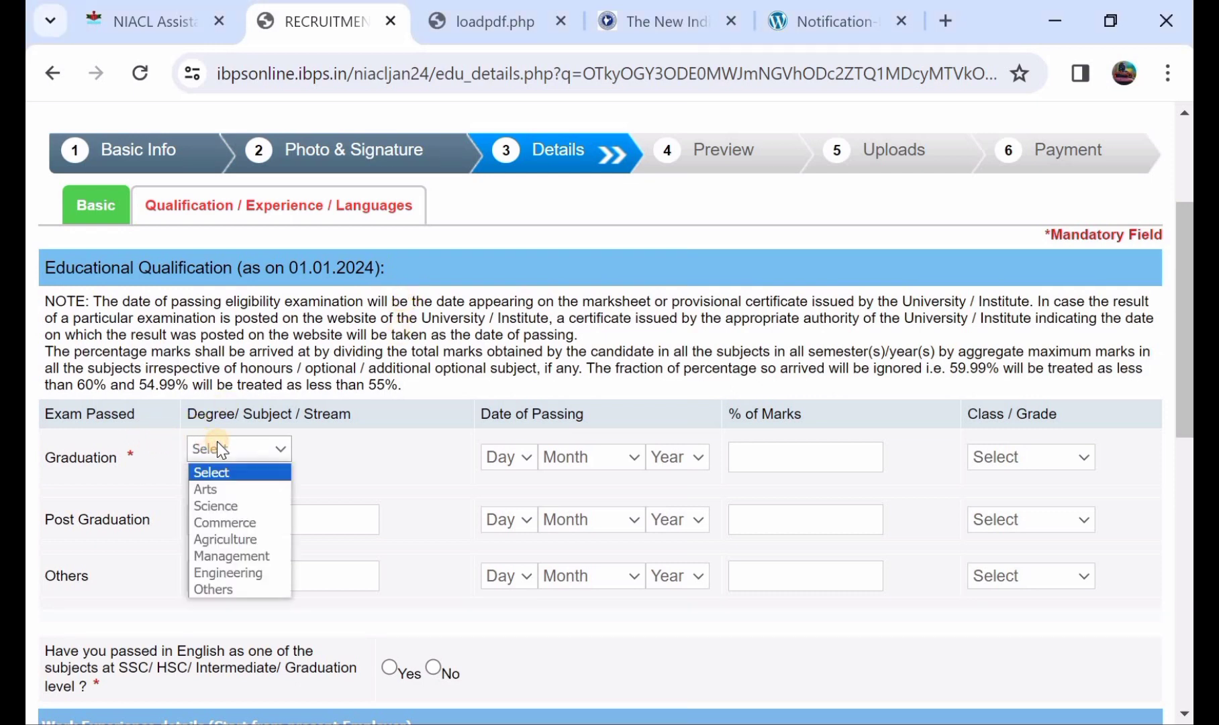
{"action": "left_click", "coordinate": [228, 493]}
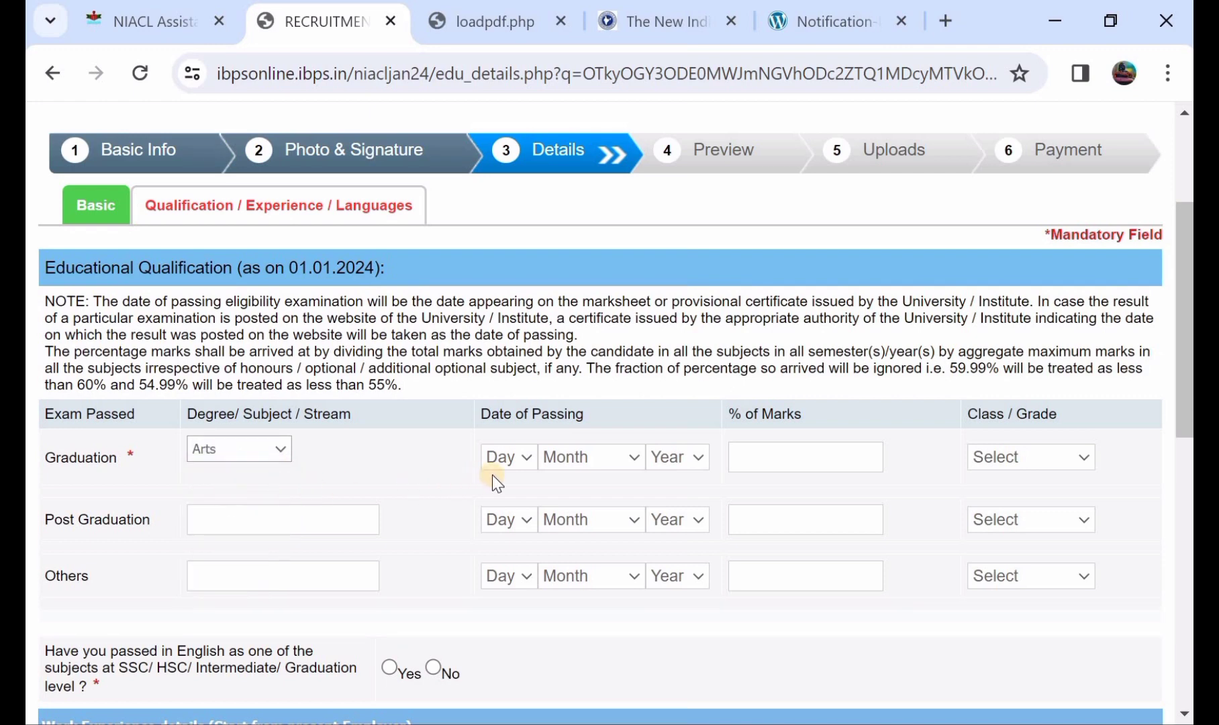
{"action": "left_click", "coordinate": [498, 457]}
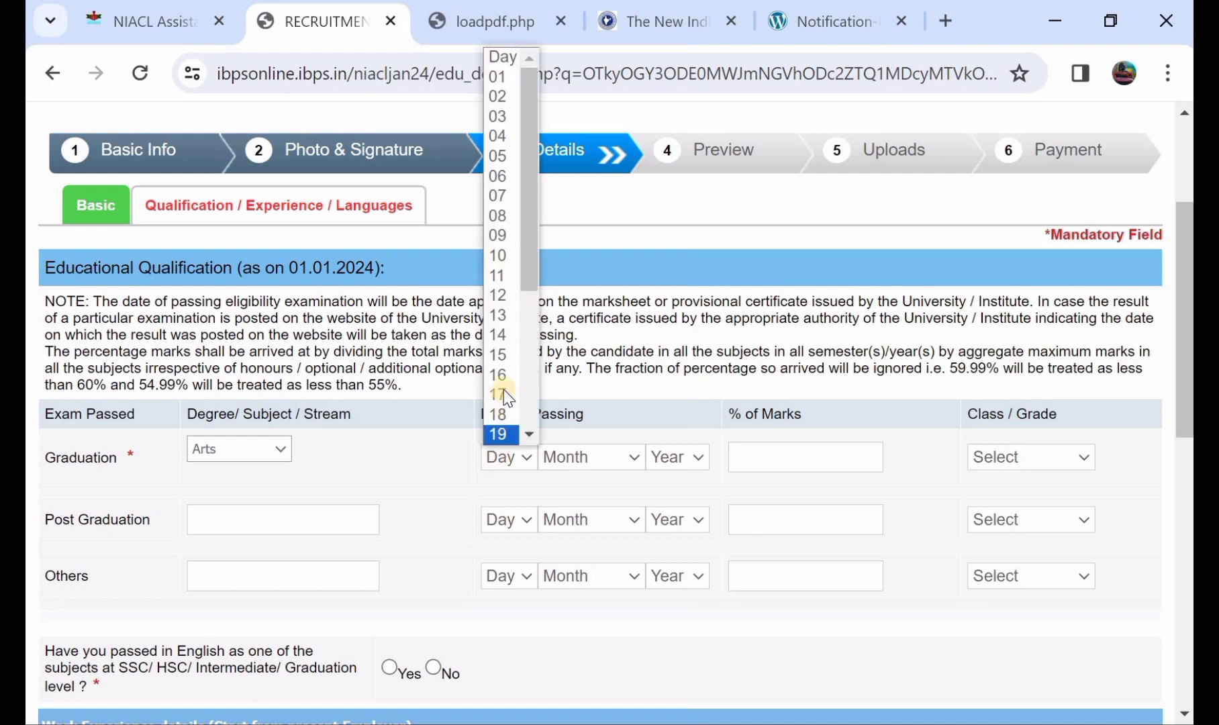
{"action": "left_click", "coordinate": [505, 397]}
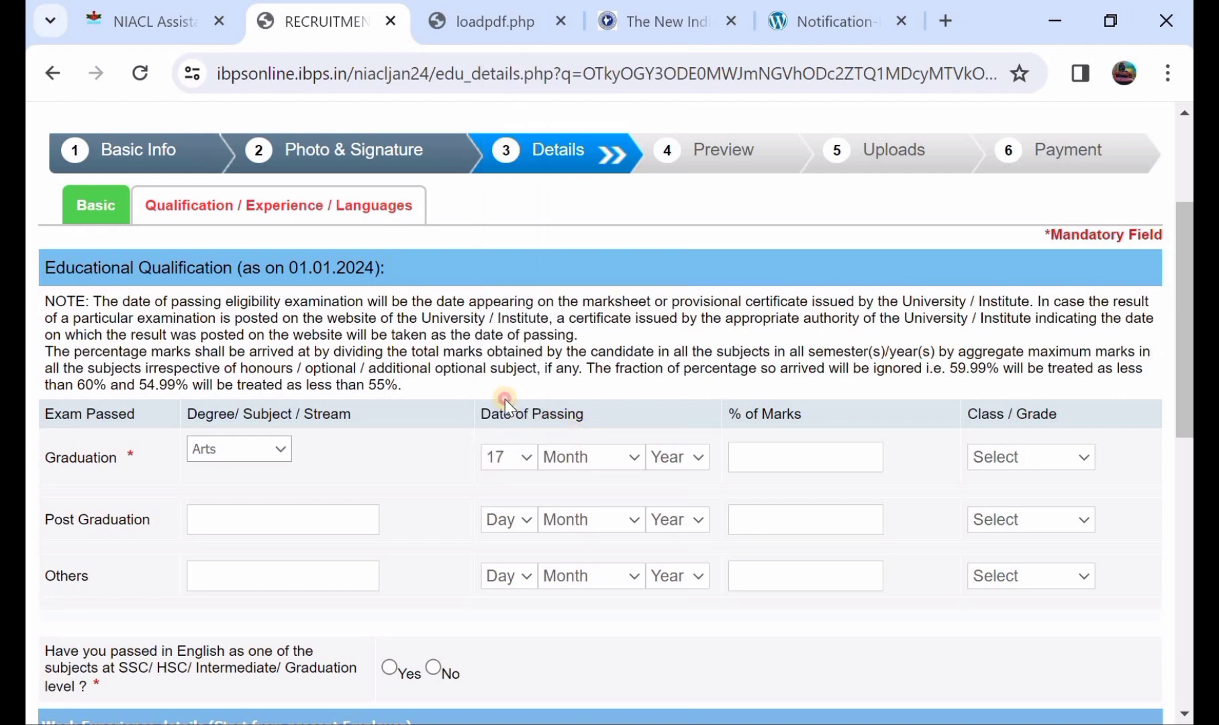
{"action": "left_click", "coordinate": [578, 454]}
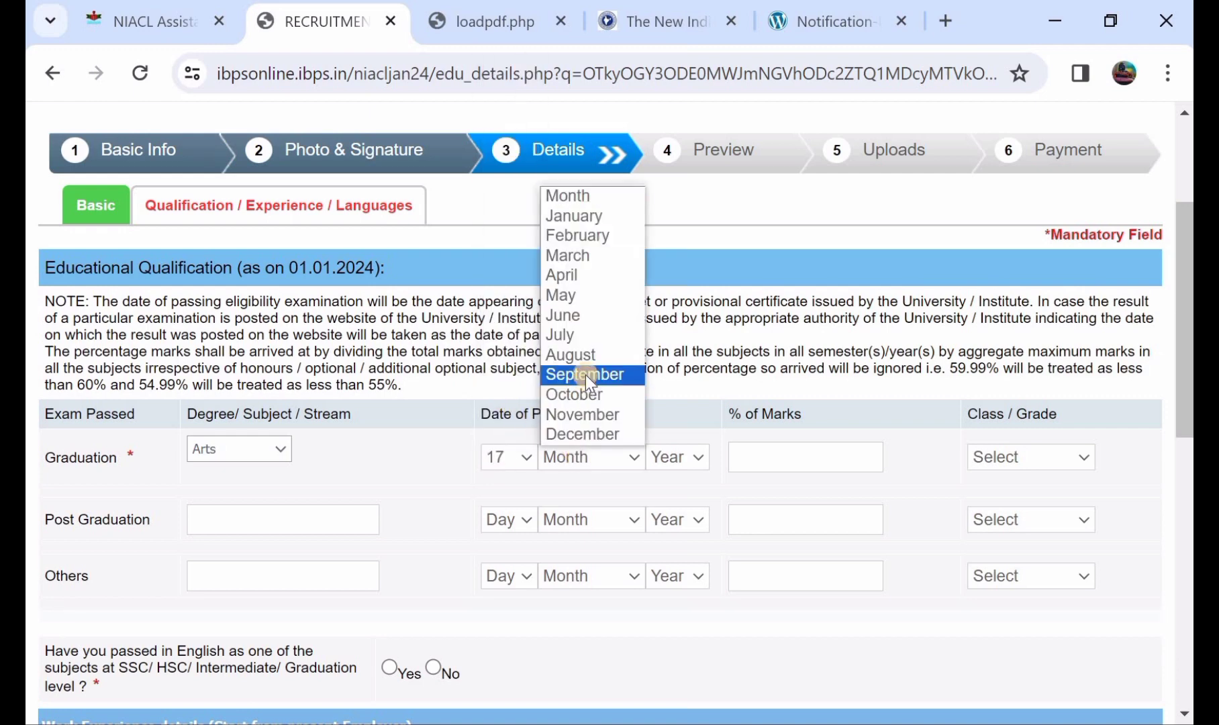
{"action": "left_click", "coordinate": [562, 297]}
{"action": "left_click", "coordinate": [668, 456]}
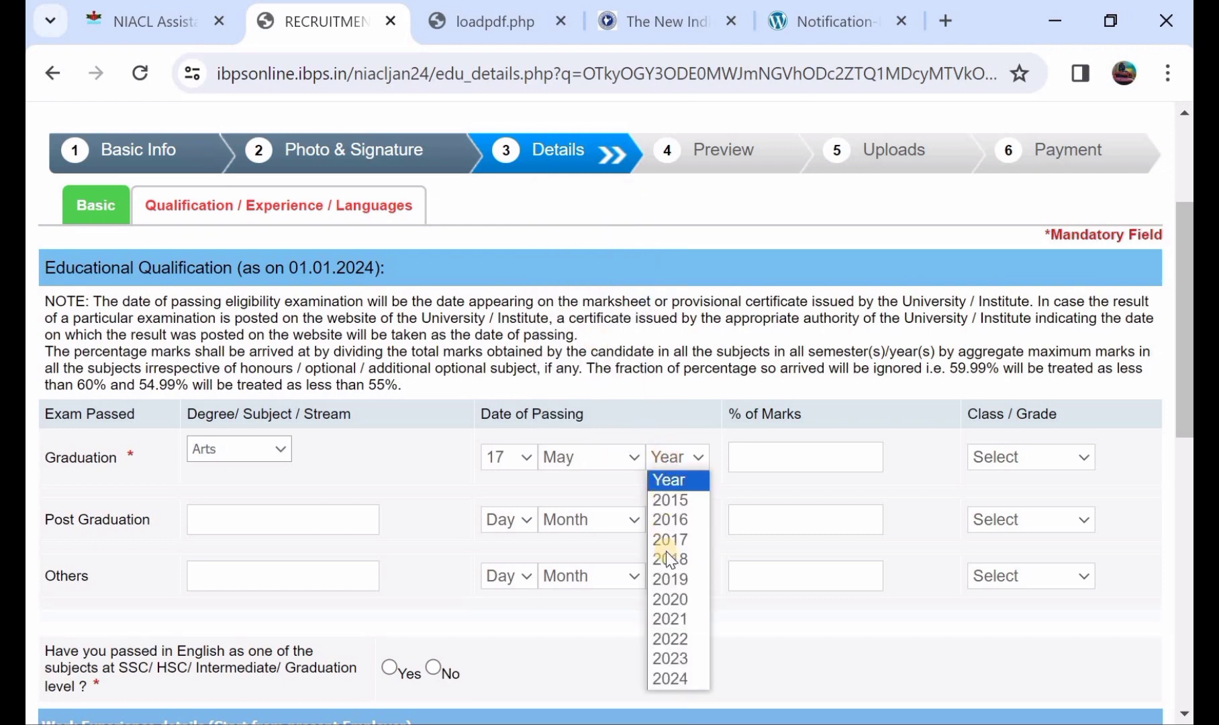
{"action": "left_click", "coordinate": [681, 599]}
Enter 86 as the graduation percentage of marks and choose Pass Class.
{"action": "left_click", "coordinate": [805, 457]}
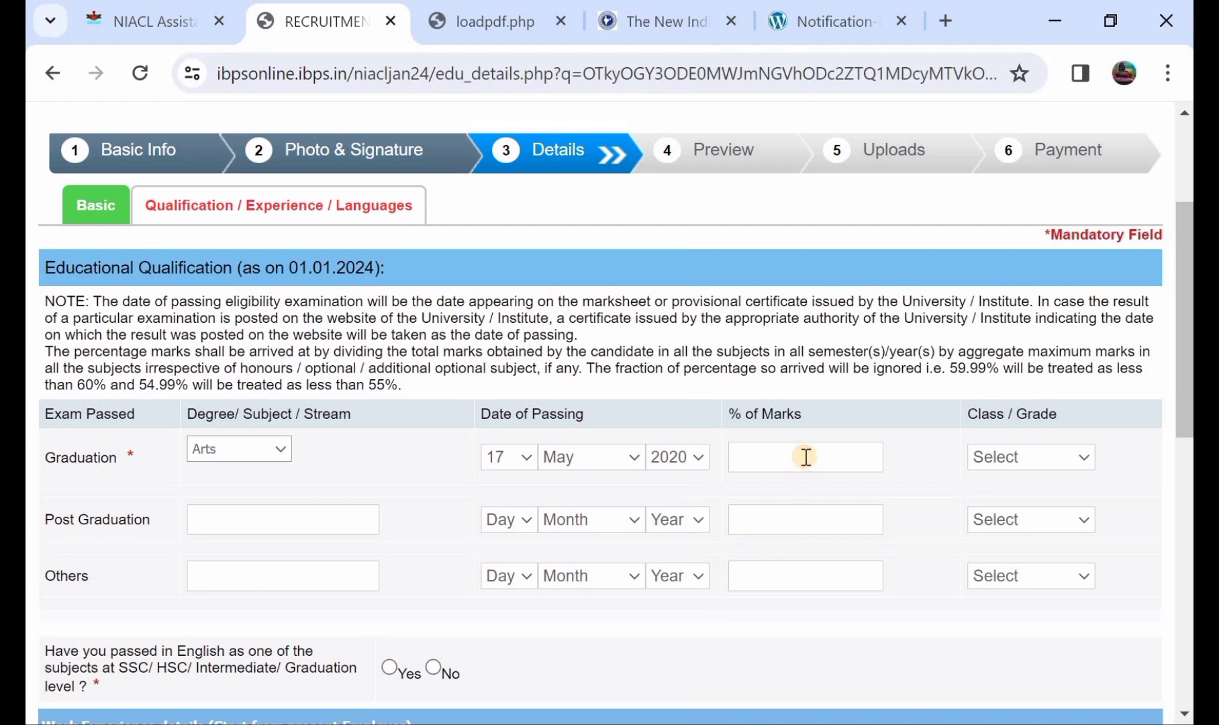
{"action": "type", "text": "86"}
{"action": "left_click", "coordinate": [1025, 466]}
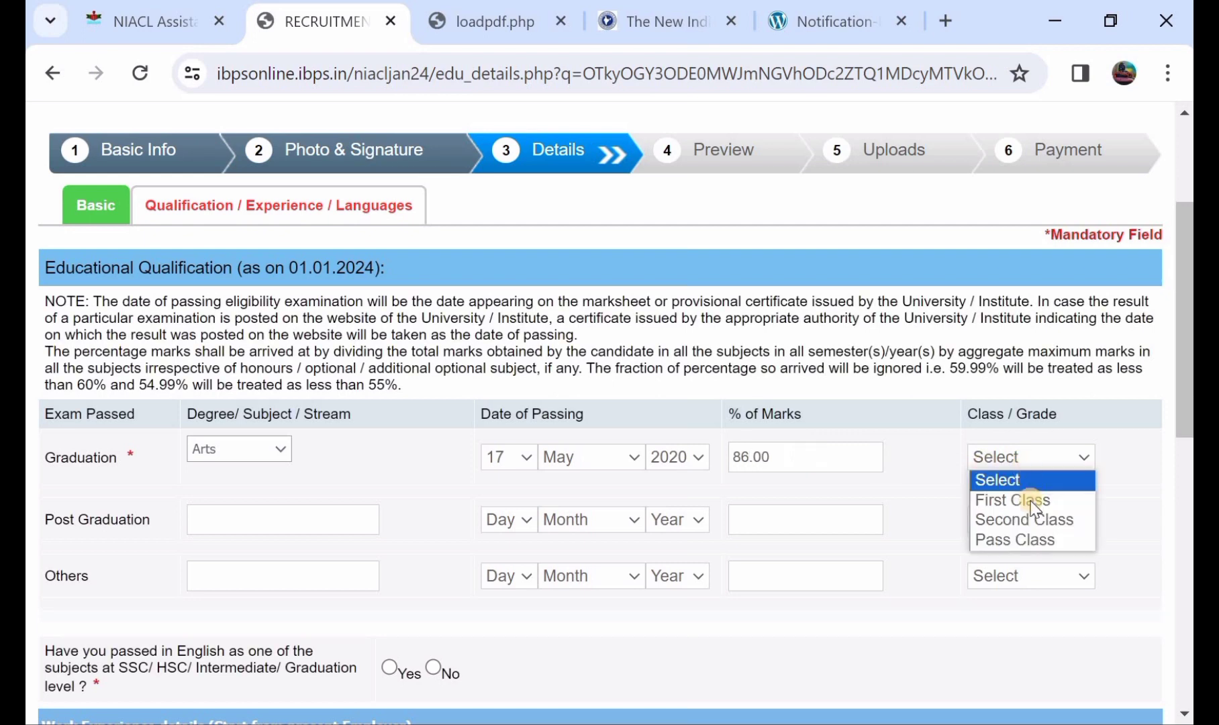
{"action": "left_click", "coordinate": [1036, 534]}
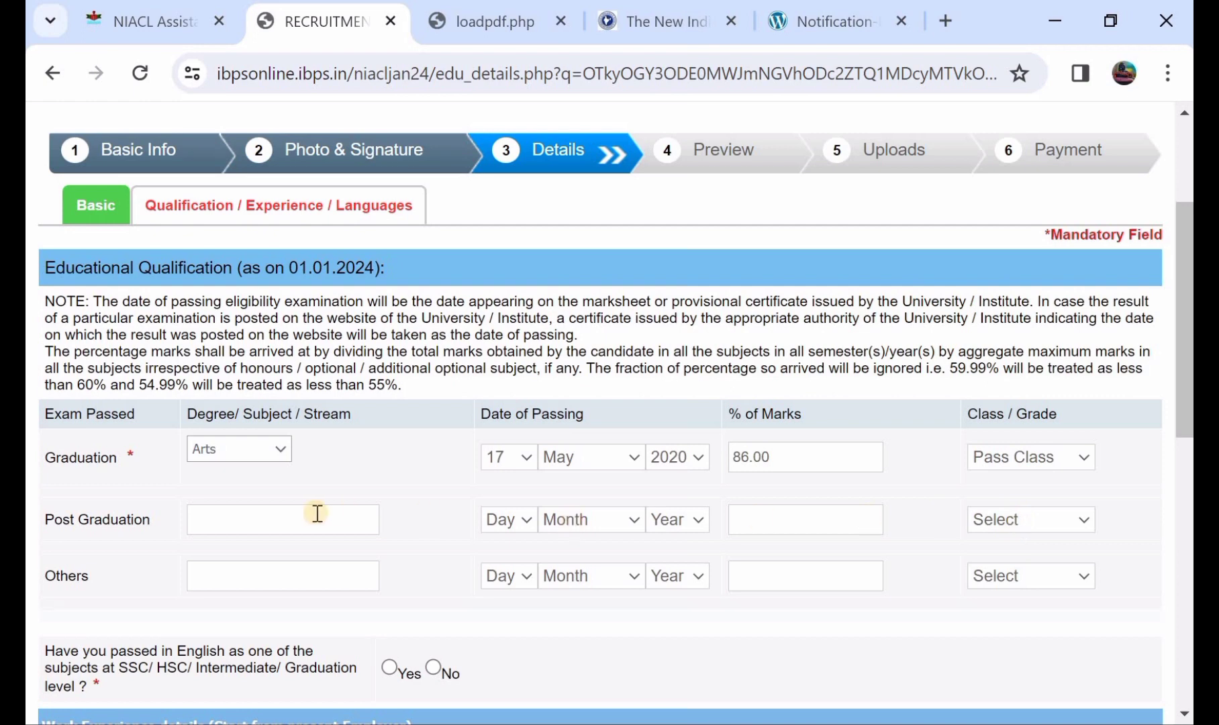
{"action": "scroll", "coordinate": [315, 512], "scroll_direction": "down", "scroll_amount": 1}
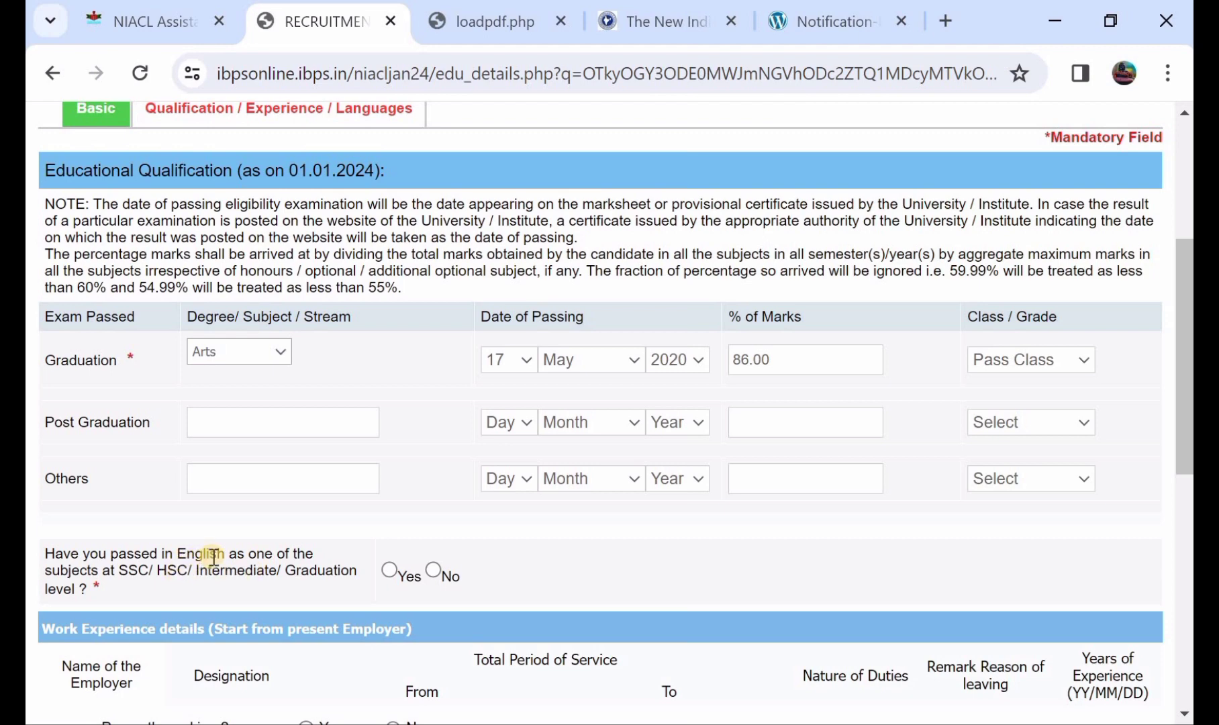
Answer Yes to having passed English and opt in to online pre-examination training.
{"action": "left_click", "coordinate": [386, 568]}
{"action": "scroll", "coordinate": [386, 570], "scroll_direction": "down", "scroll_amount": 1}
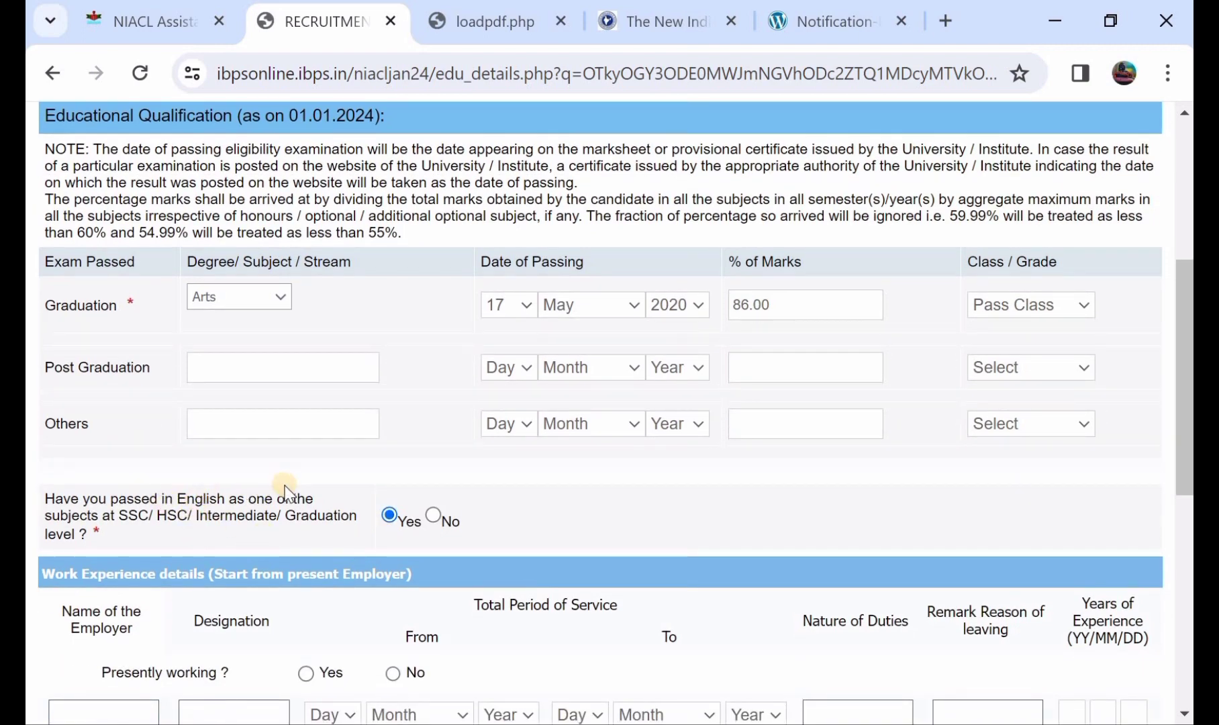
{"action": "scroll", "coordinate": [288, 494], "scroll_direction": "down", "scroll_amount": 3}
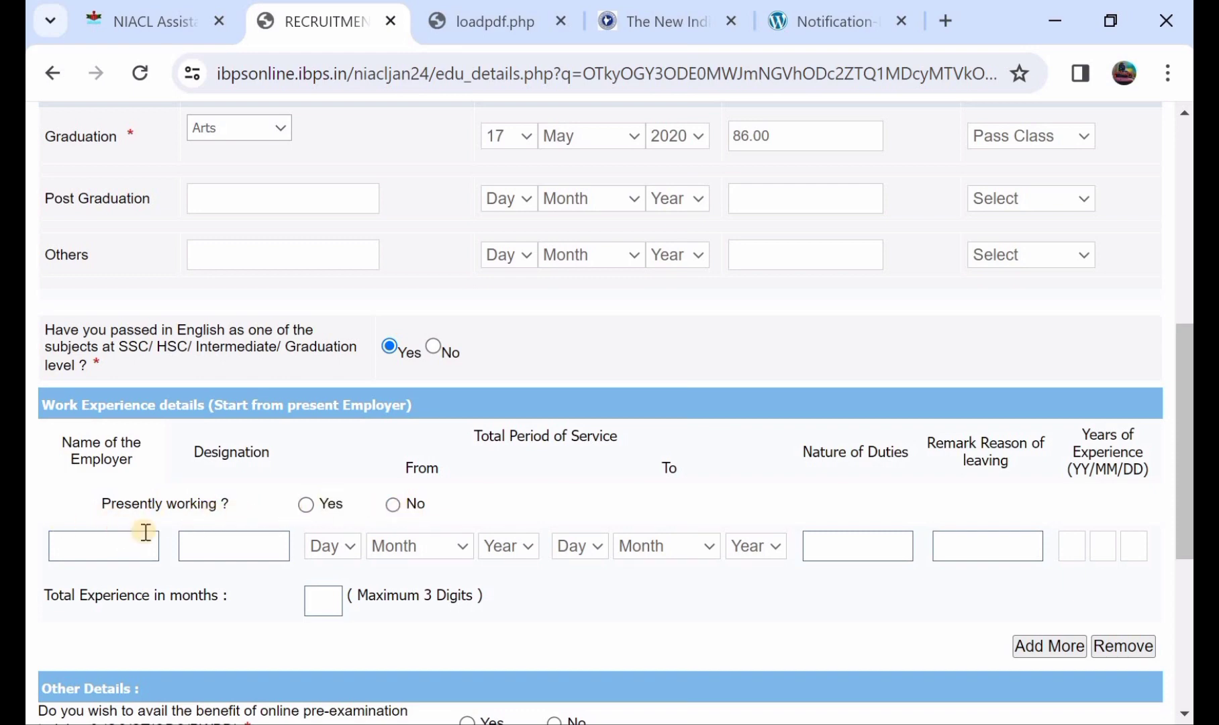
{"action": "scroll", "coordinate": [357, 533], "scroll_direction": "down", "scroll_amount": 1}
{"action": "scroll", "coordinate": [357, 533], "scroll_direction": "down", "scroll_amount": 4}
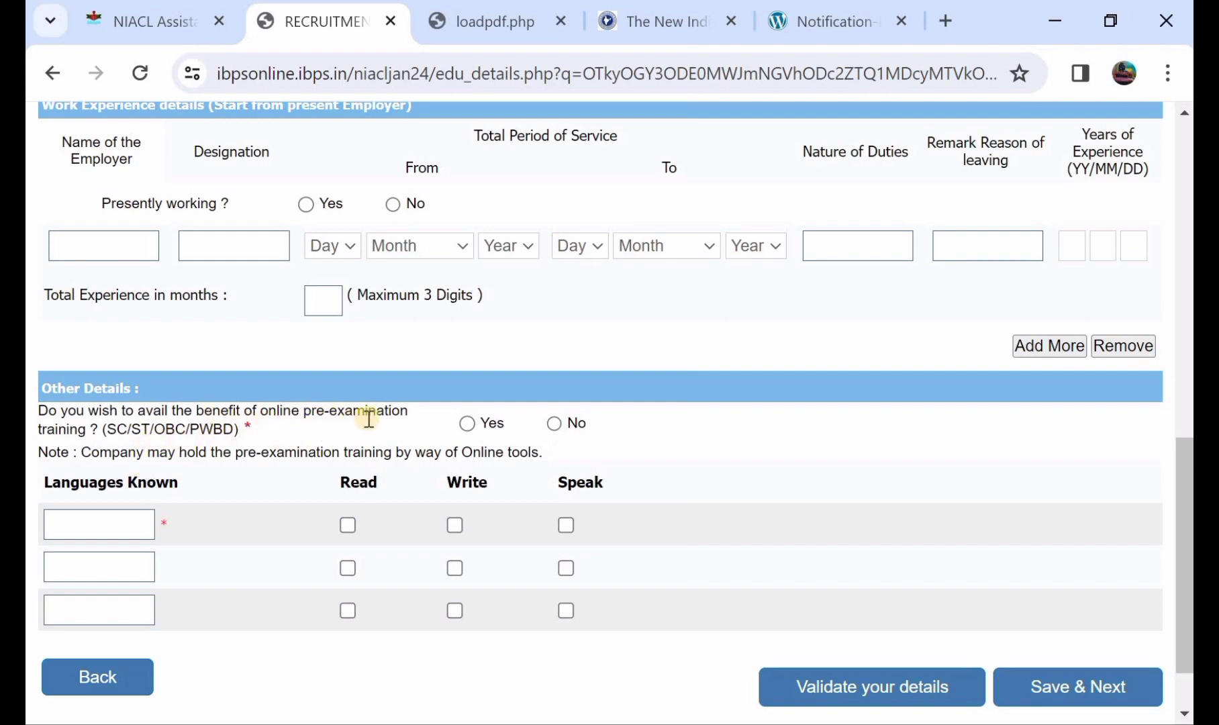
{"action": "left_click", "coordinate": [468, 428]}
{"action": "scroll", "coordinate": [291, 420], "scroll_direction": "down", "scroll_amount": 1}
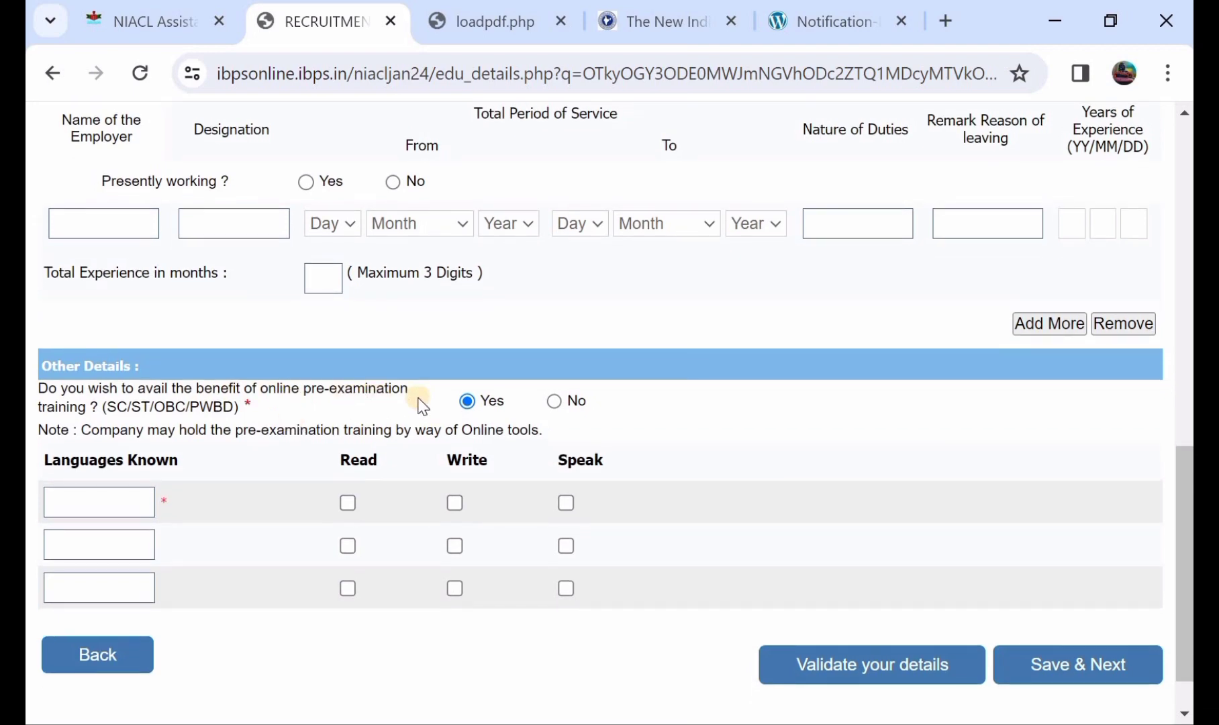
{"action": "scroll", "coordinate": [425, 405], "scroll_direction": "down", "scroll_amount": 1}
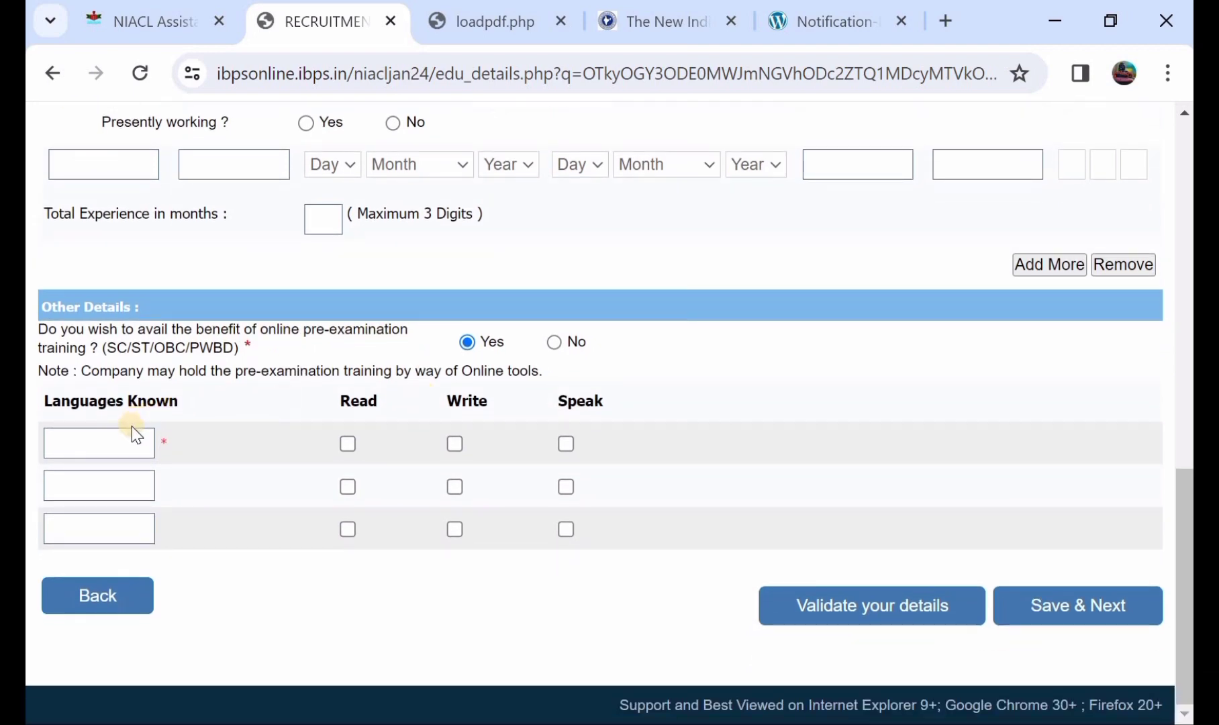
Add TELUGU as the first known language, ticked for read, write and speak.
{"action": "left_click", "coordinate": [120, 445]}
{"action": "type", "text": "TELUGU"}
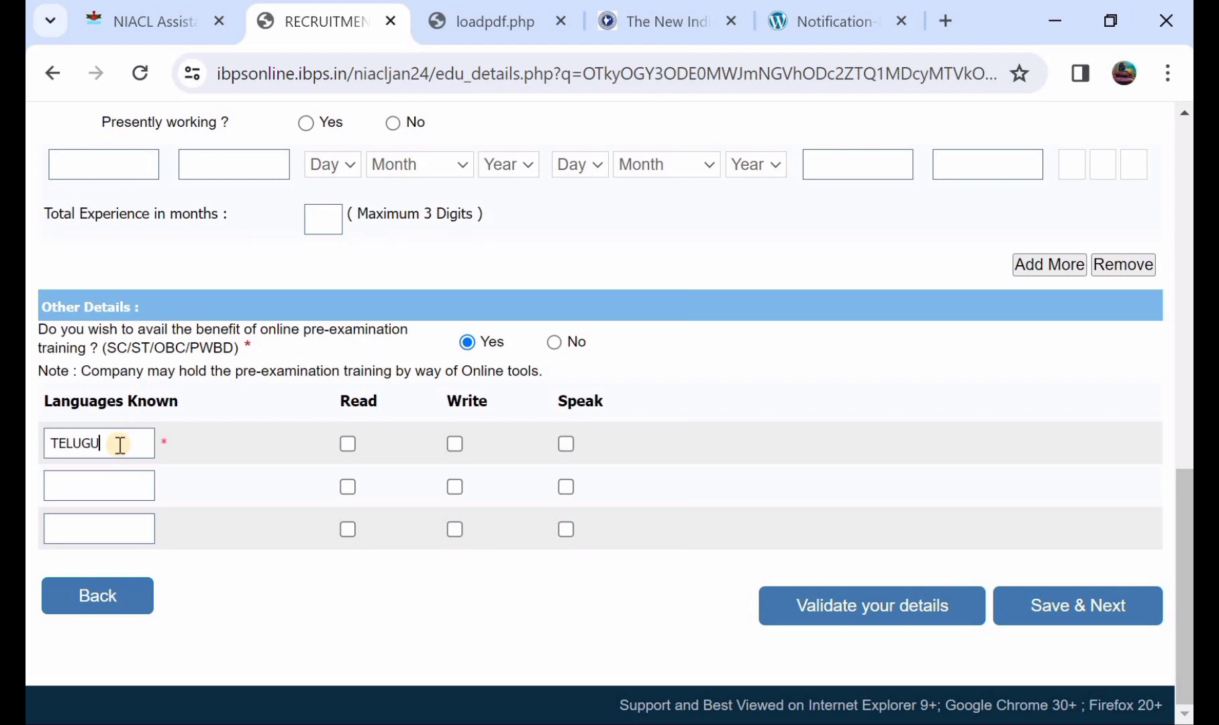
{"action": "left_click", "coordinate": [347, 444]}
{"action": "left_click", "coordinate": [454, 446]}
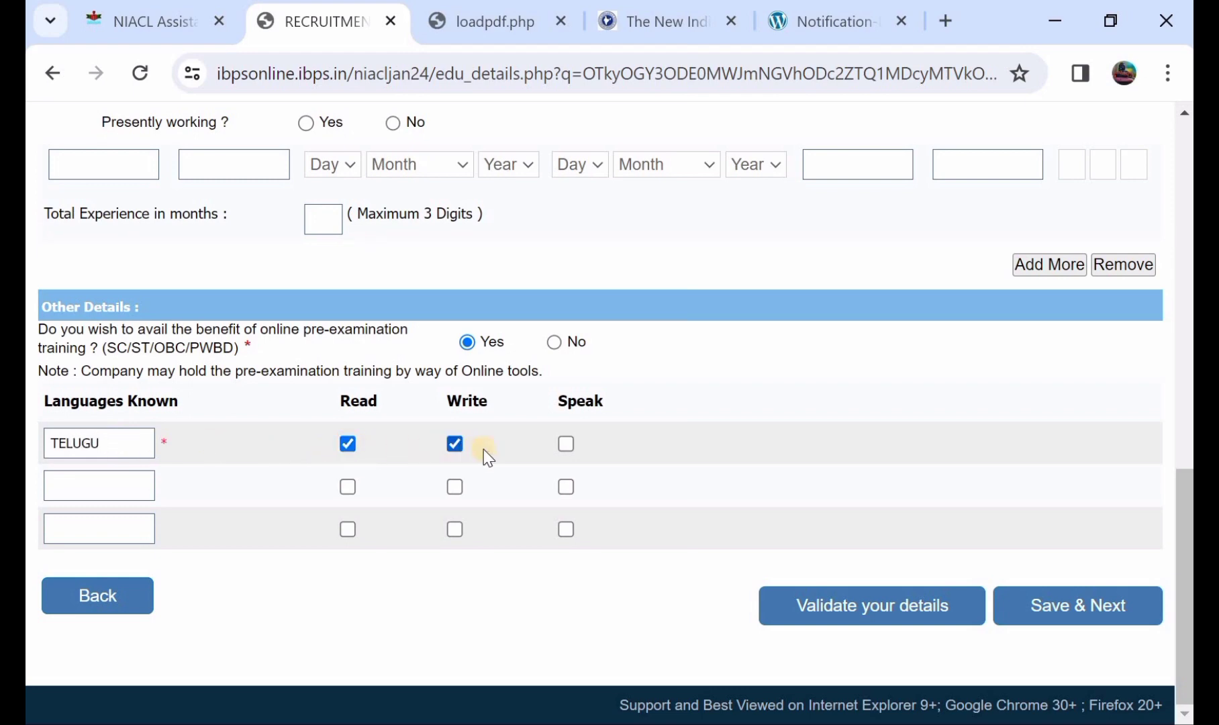
{"action": "left_click", "coordinate": [564, 443]}
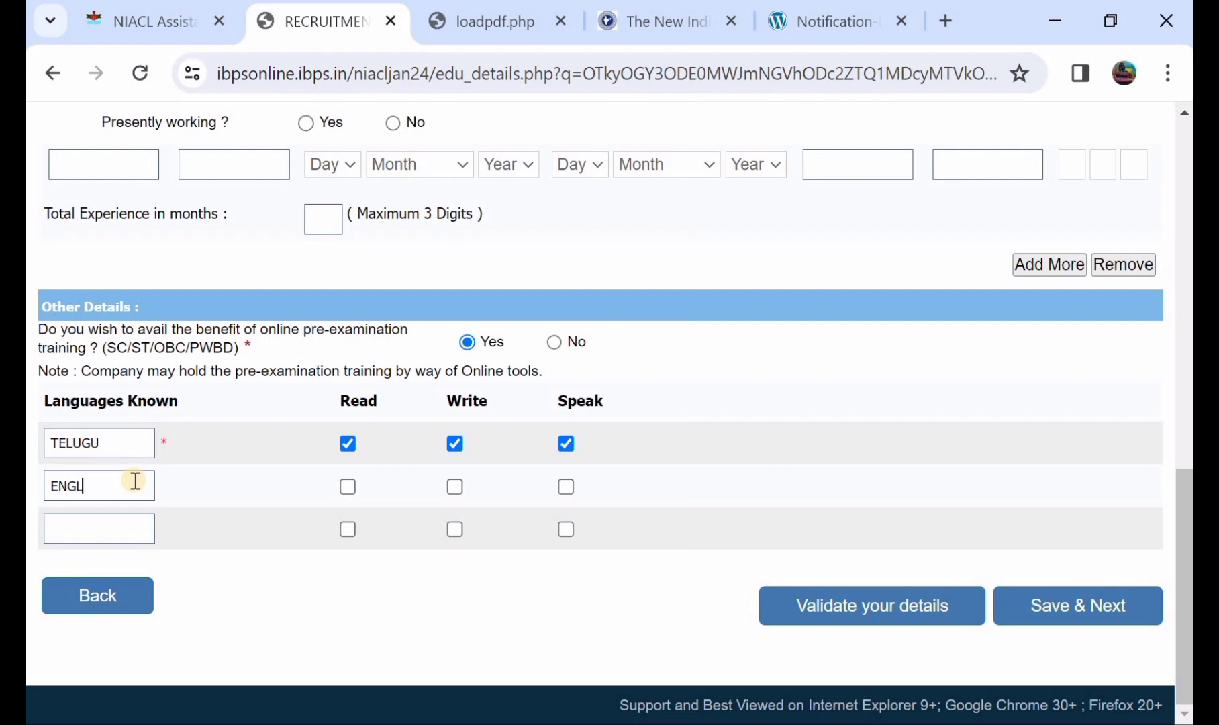
Add ENGLISH as the second known language with its read and speak boxes ticked.
{"action": "left_click", "coordinate": [135, 481]}
{"action": "type", "text": "ENGLISH"}
{"action": "left_click", "coordinate": [349, 486]}
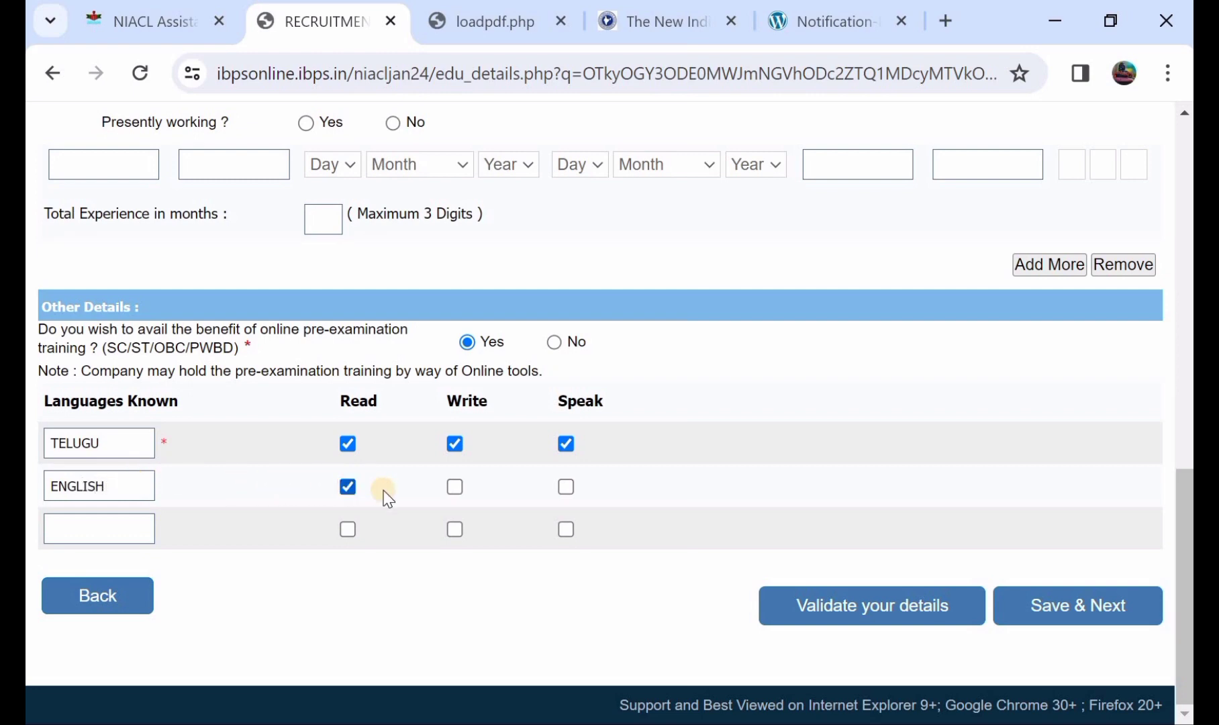
{"action": "left_click", "coordinate": [567, 486]}
Save the details, review the registration preview, and tick I Agree under the Declaration.
{"action": "left_click", "coordinate": [1087, 607]}
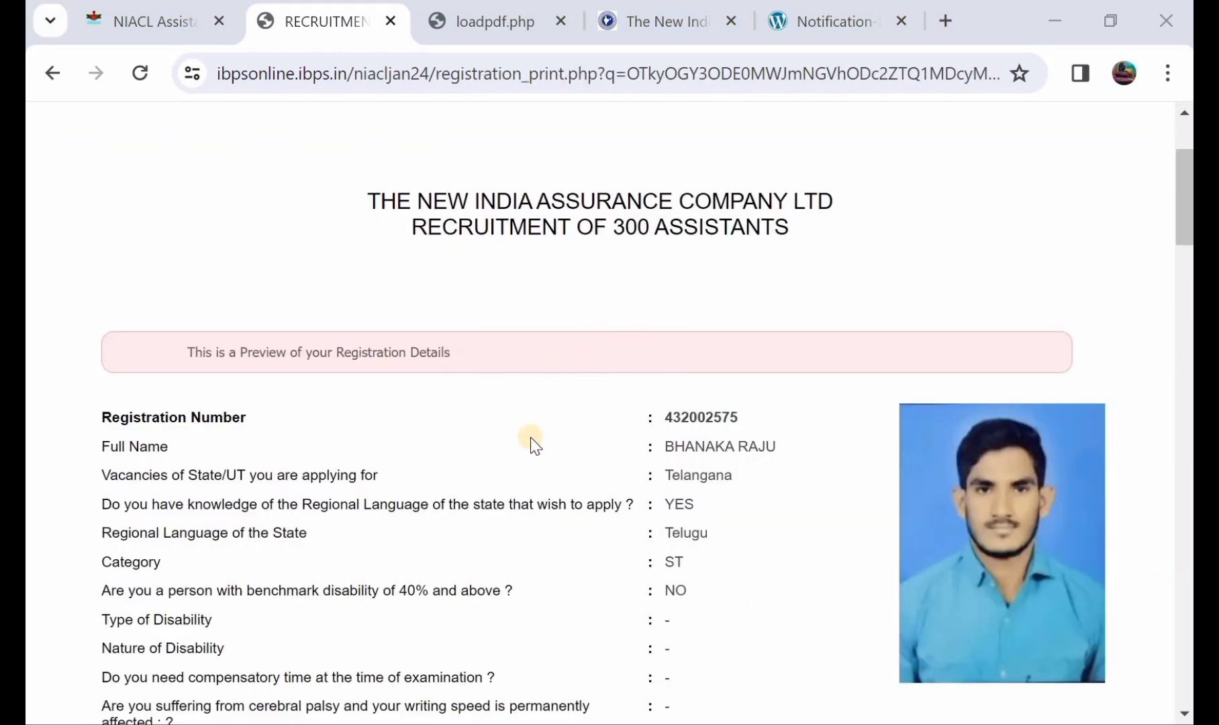
{"action": "scroll", "coordinate": [530, 437], "scroll_direction": "down", "scroll_amount": 6}
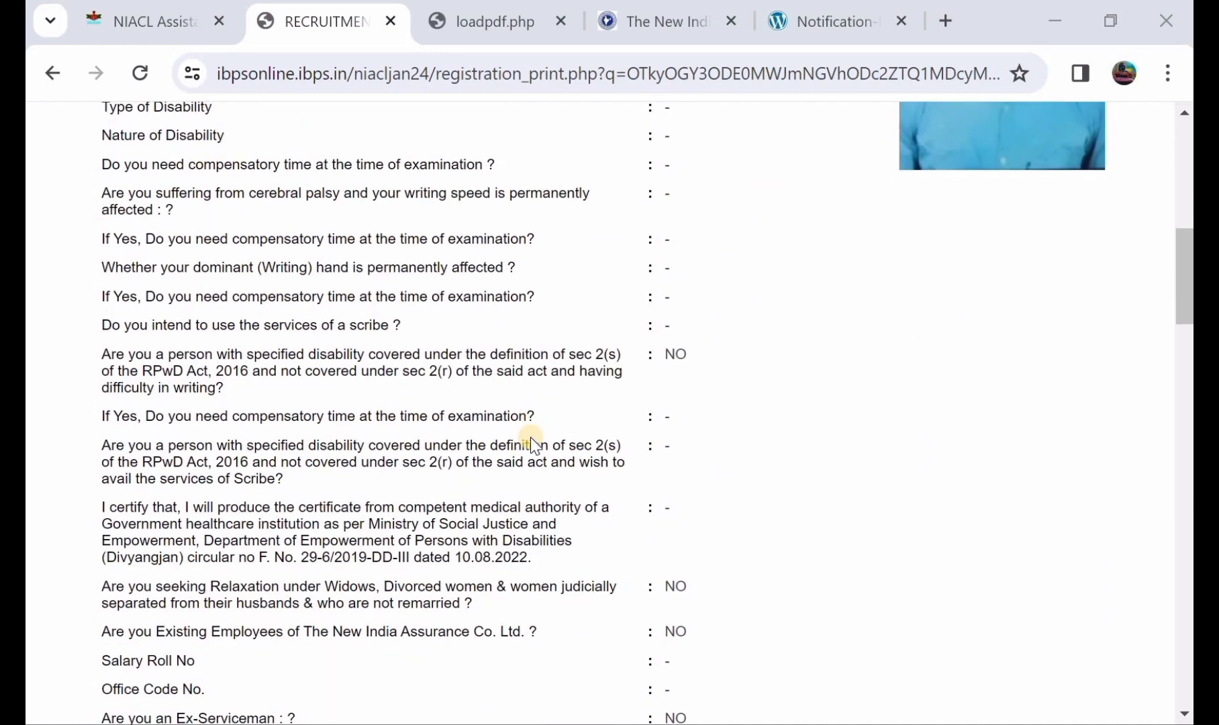
{"action": "scroll", "coordinate": [533, 443], "scroll_direction": "down", "scroll_amount": 2}
{"action": "scroll", "coordinate": [531, 440], "scroll_direction": "down", "scroll_amount": 8}
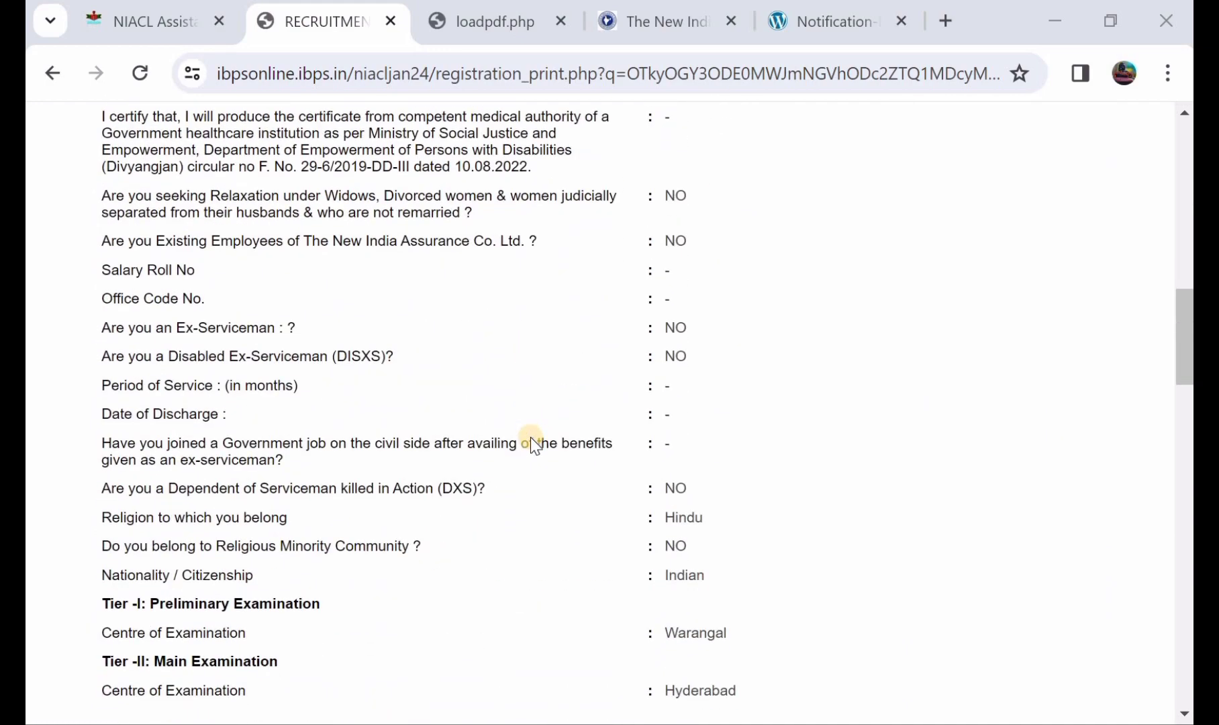
{"action": "scroll", "coordinate": [530, 437], "scroll_direction": "down", "scroll_amount": 1}
{"action": "scroll", "coordinate": [530, 437], "scroll_direction": "up", "scroll_amount": 3}
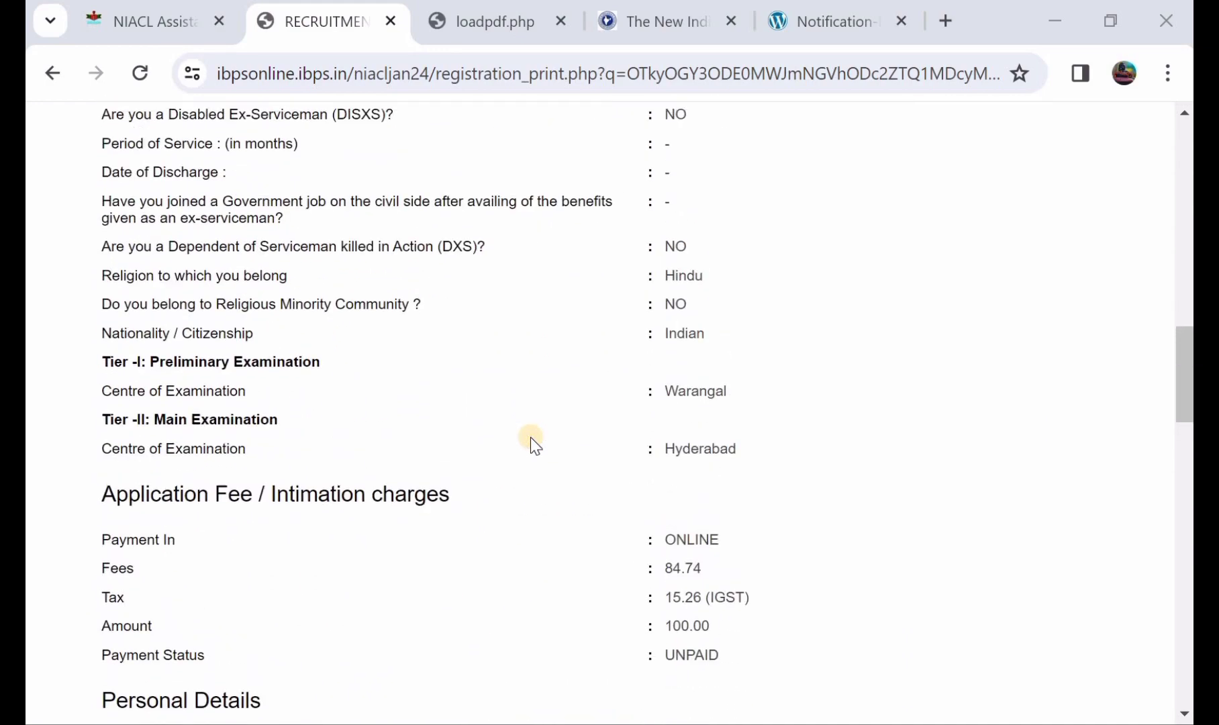
{"action": "scroll", "coordinate": [531, 442], "scroll_direction": "down", "scroll_amount": 17}
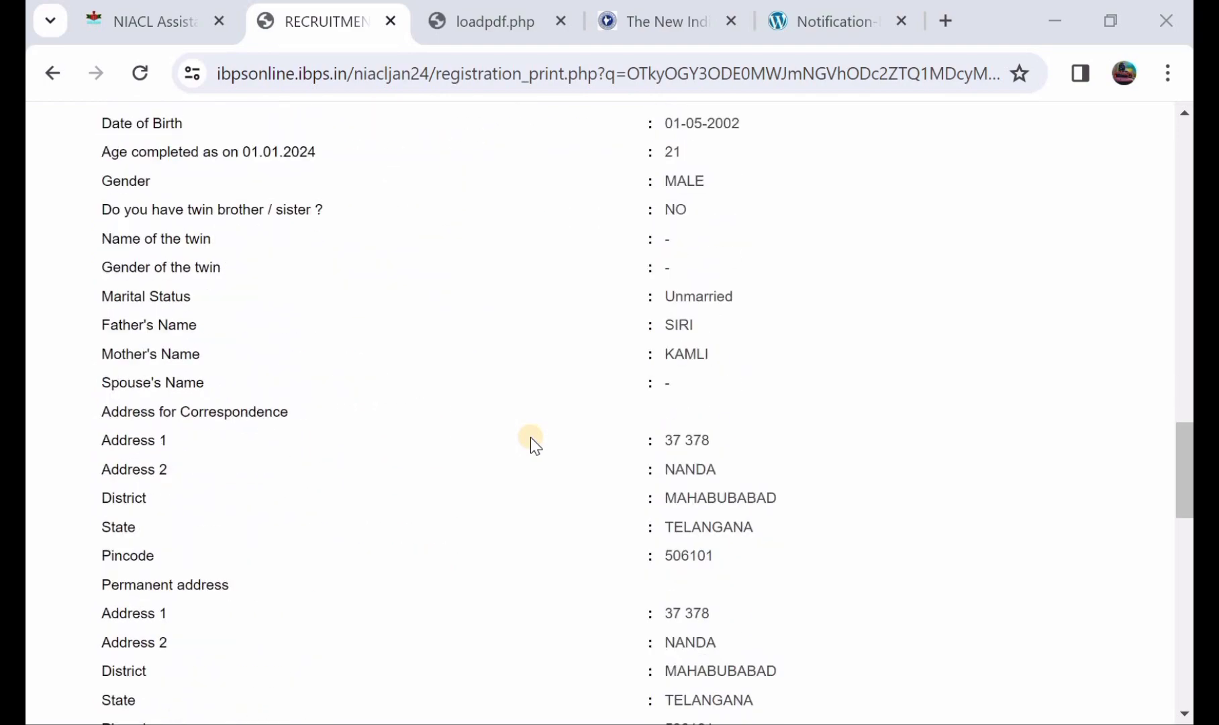
{"action": "scroll", "coordinate": [530, 437], "scroll_direction": "down", "scroll_amount": 5}
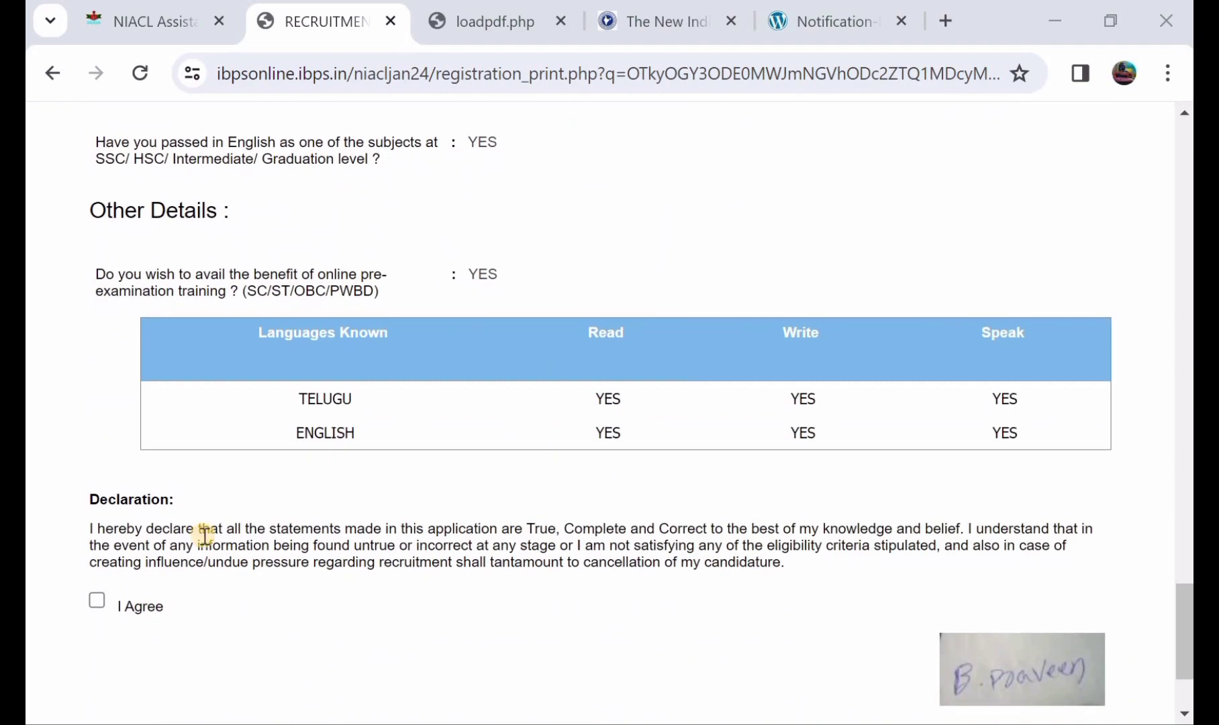
{"action": "left_click", "coordinate": [97, 599]}
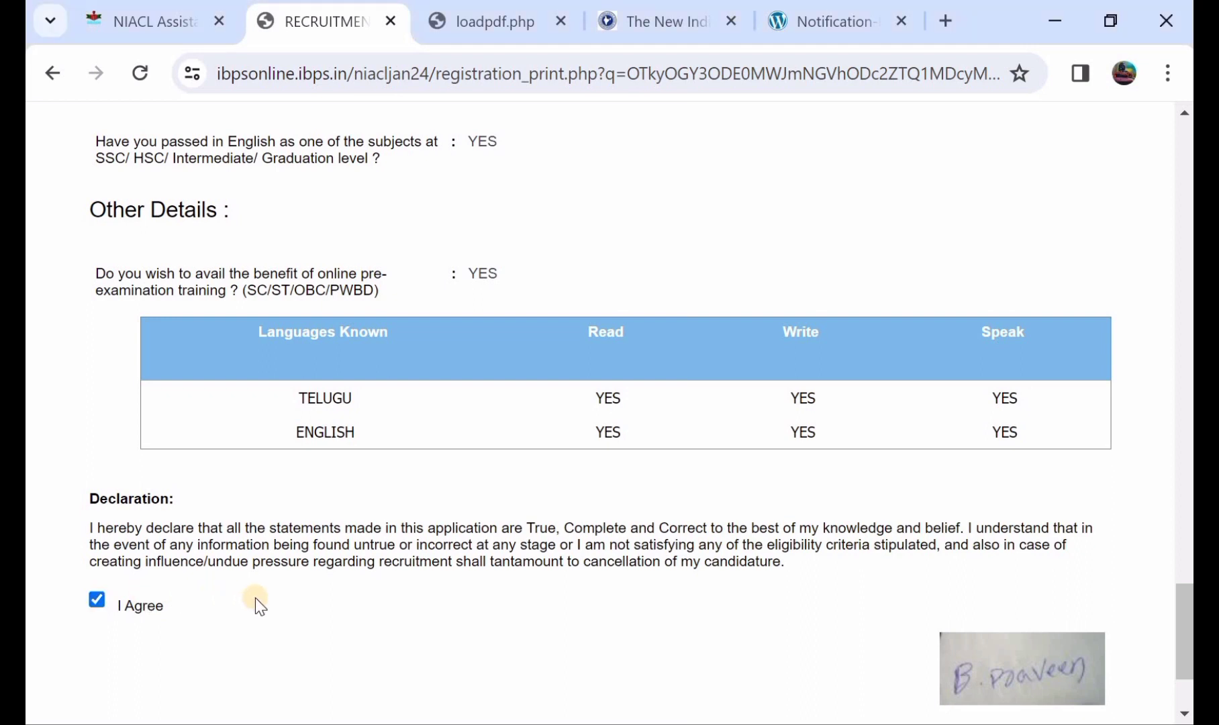
{"action": "scroll", "coordinate": [255, 597], "scroll_direction": "down", "scroll_amount": 3}
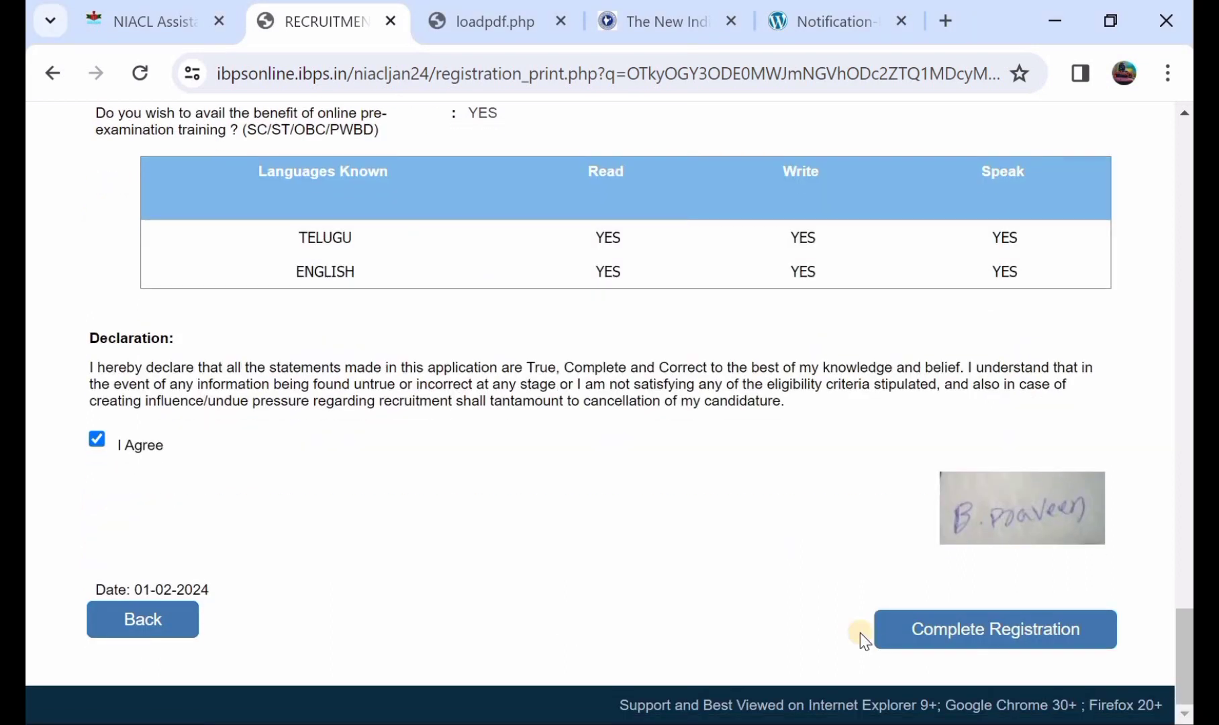
Complete the registration, accepting both confirmation dialogs to reach the Uploads page.
{"action": "left_click", "coordinate": [919, 631]}
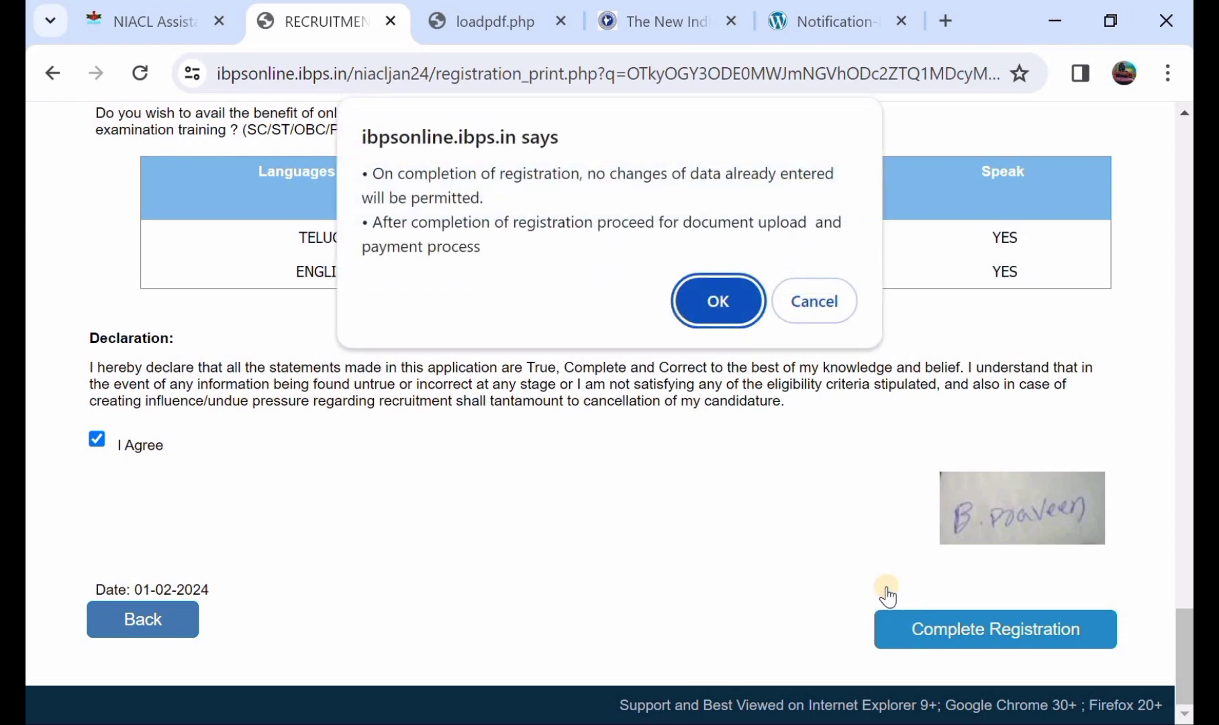
{"action": "left_click", "coordinate": [716, 301]}
{"action": "left_click", "coordinate": [698, 308]}
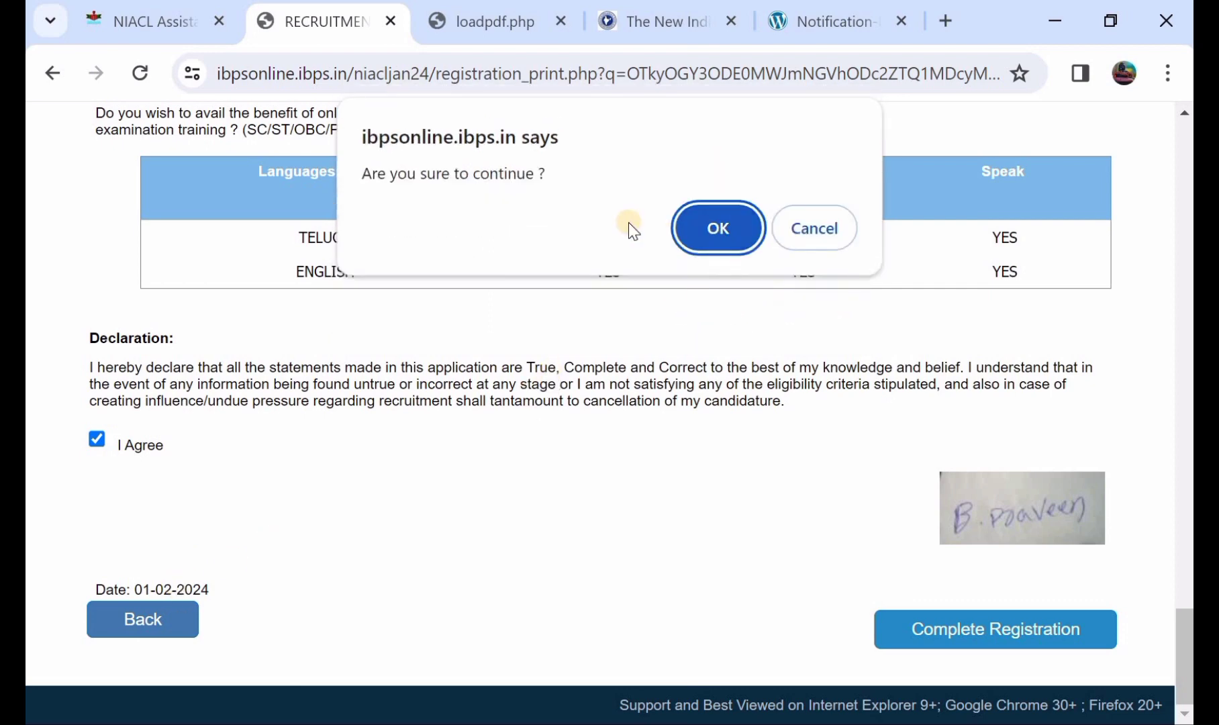
{"action": "left_click", "coordinate": [713, 216]}
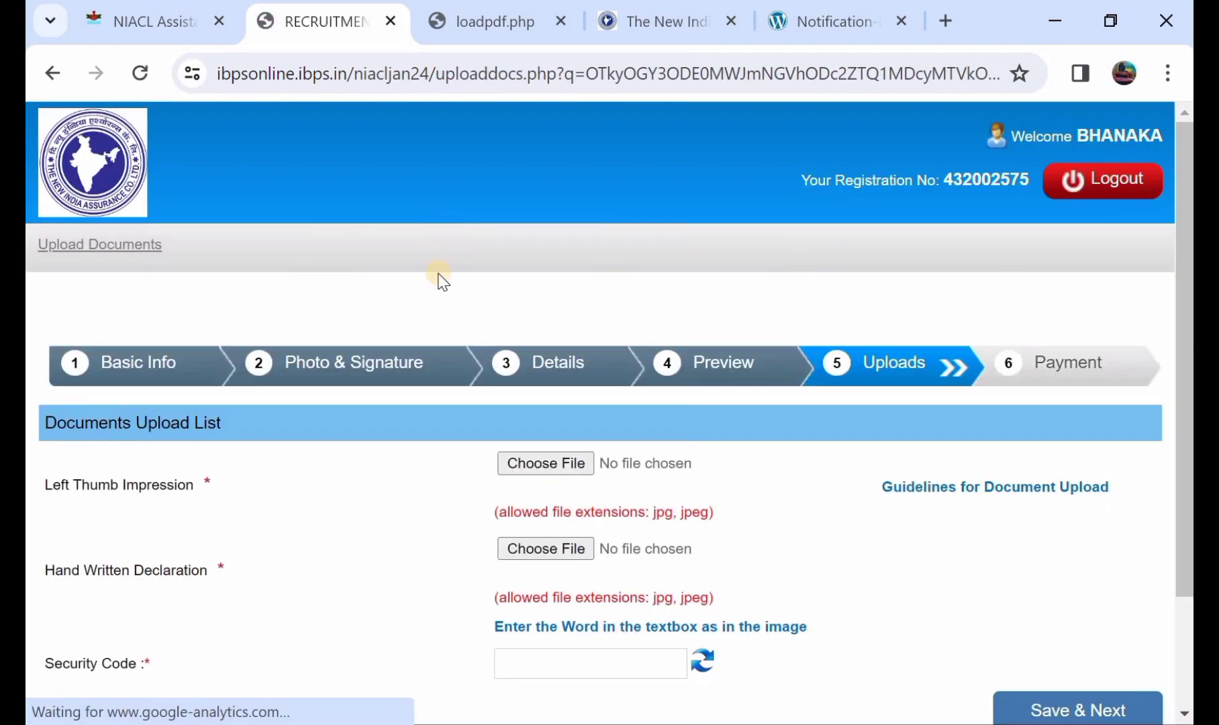
Check the upload guidelines and thumb impression file, then continue to the Payment step.
{"action": "scroll", "coordinate": [344, 434], "scroll_direction": "down", "scroll_amount": 1}
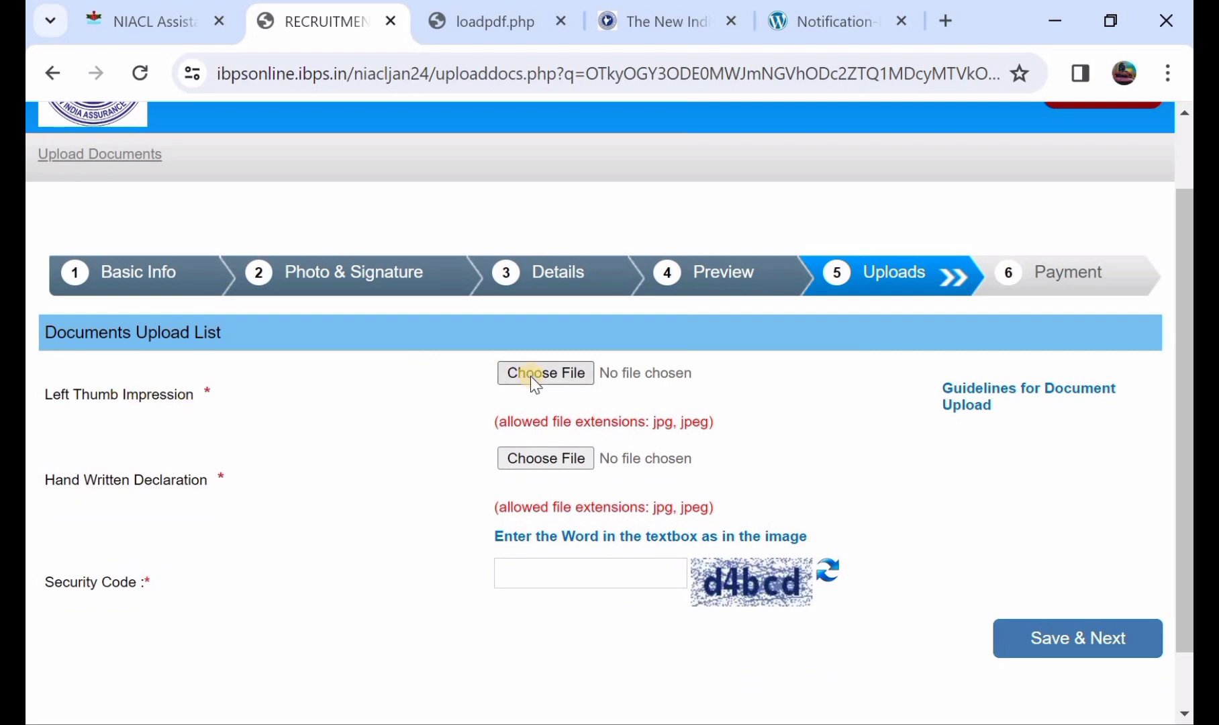
{"action": "left_click", "coordinate": [506, 36]}
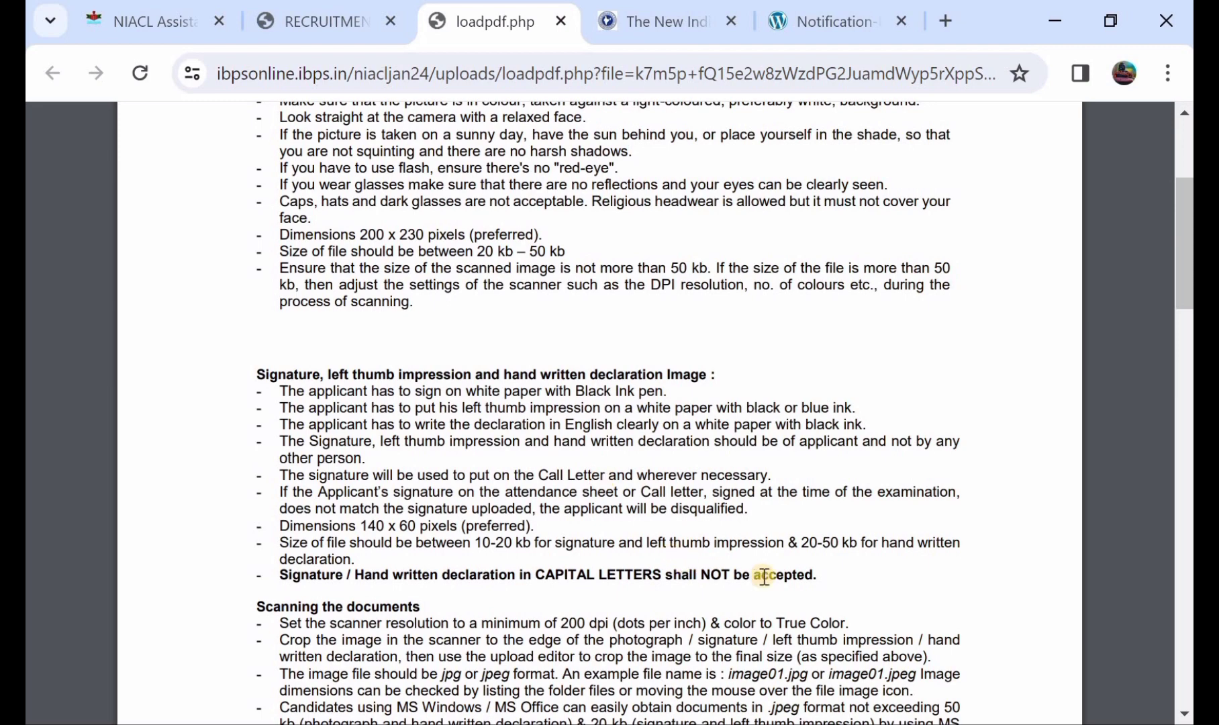
{"action": "left_click", "coordinate": [350, 29]}
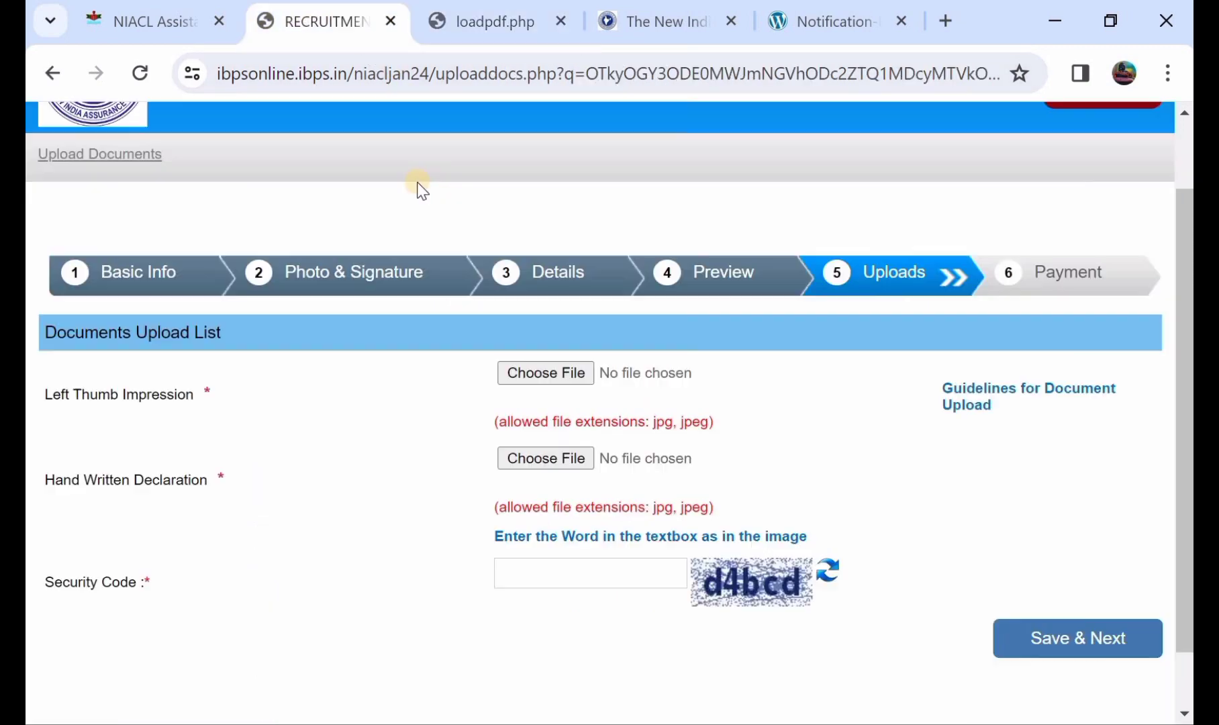
{"action": "left_click", "coordinate": [510, 372]}
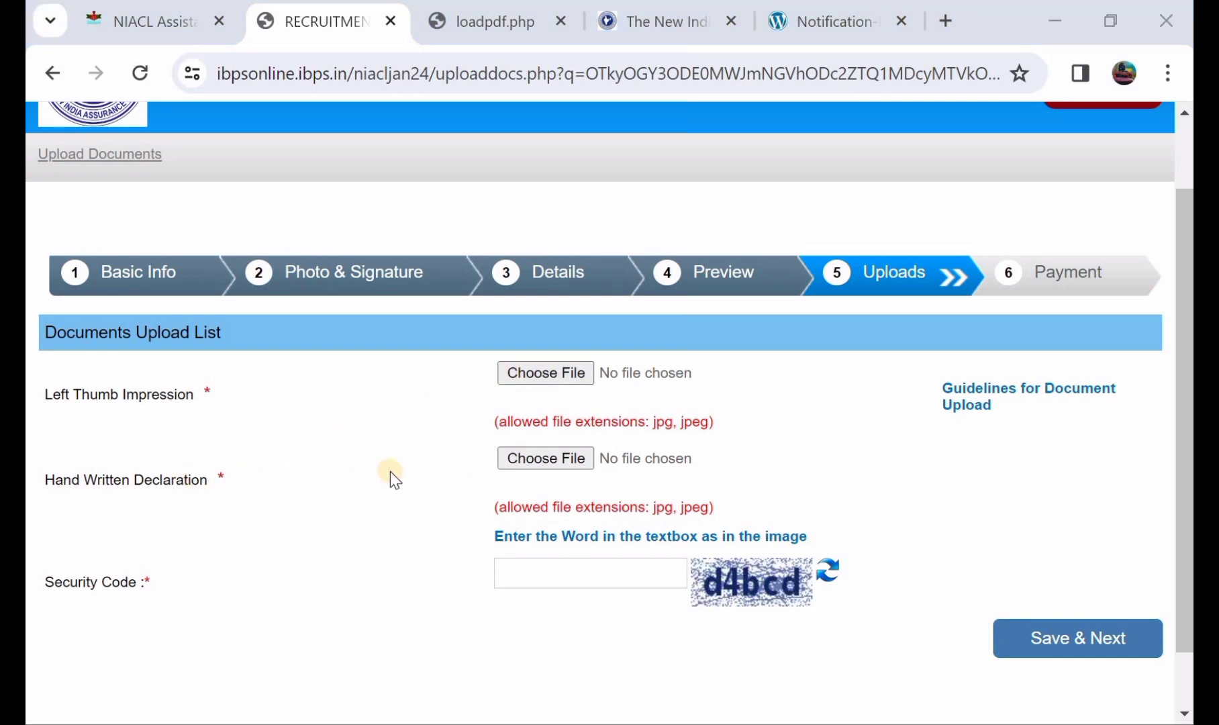
{"action": "left_click", "coordinate": [159, 20]}
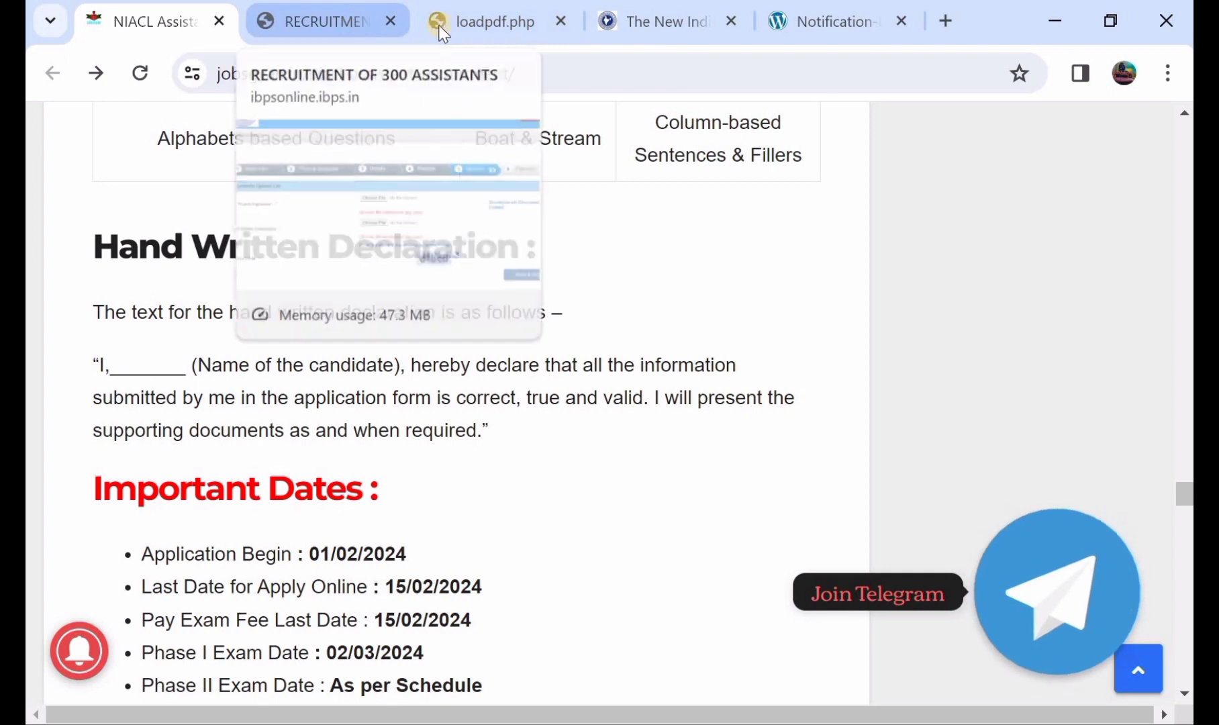
{"action": "left_click", "coordinate": [362, 23]}
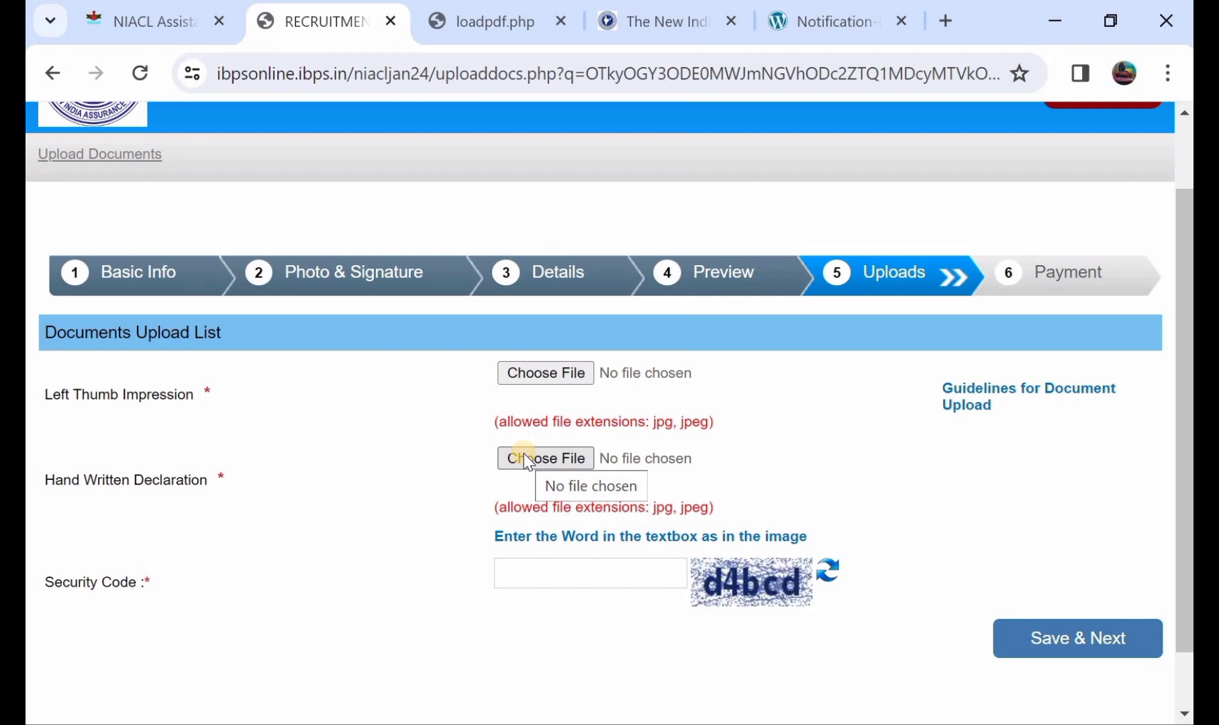
{"action": "scroll", "coordinate": [523, 453], "scroll_direction": "down", "scroll_amount": 1}
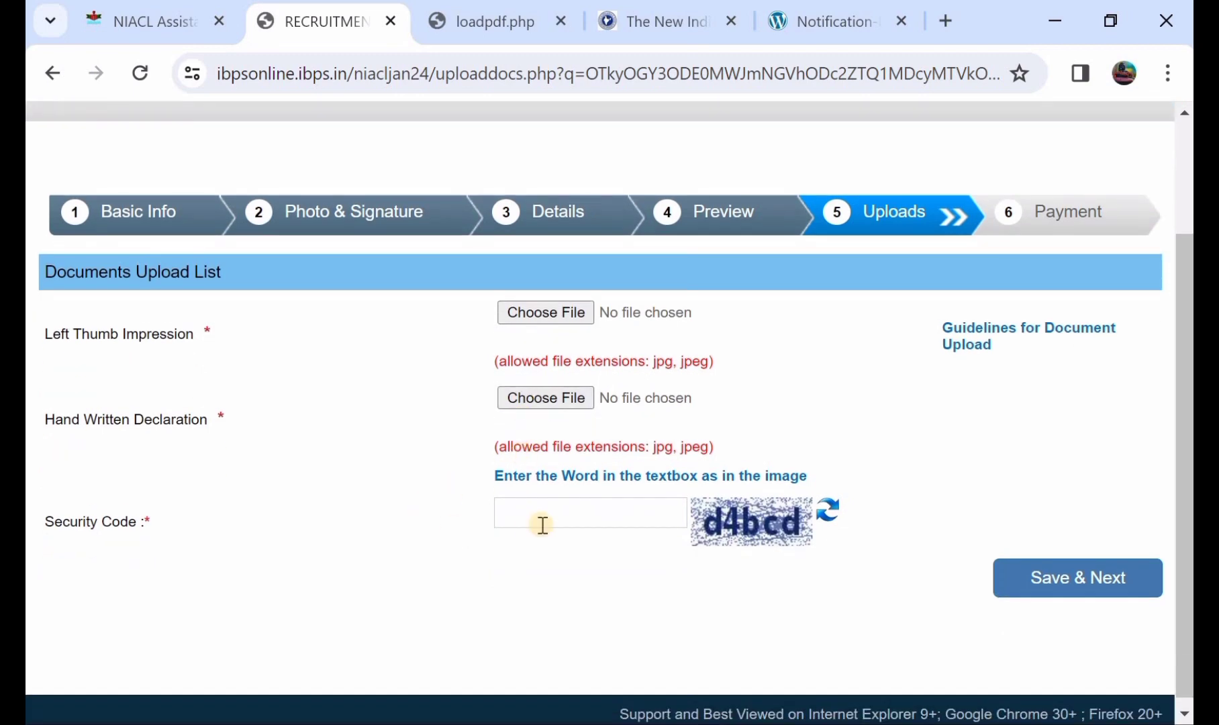
{"action": "left_click", "coordinate": [1069, 581]}
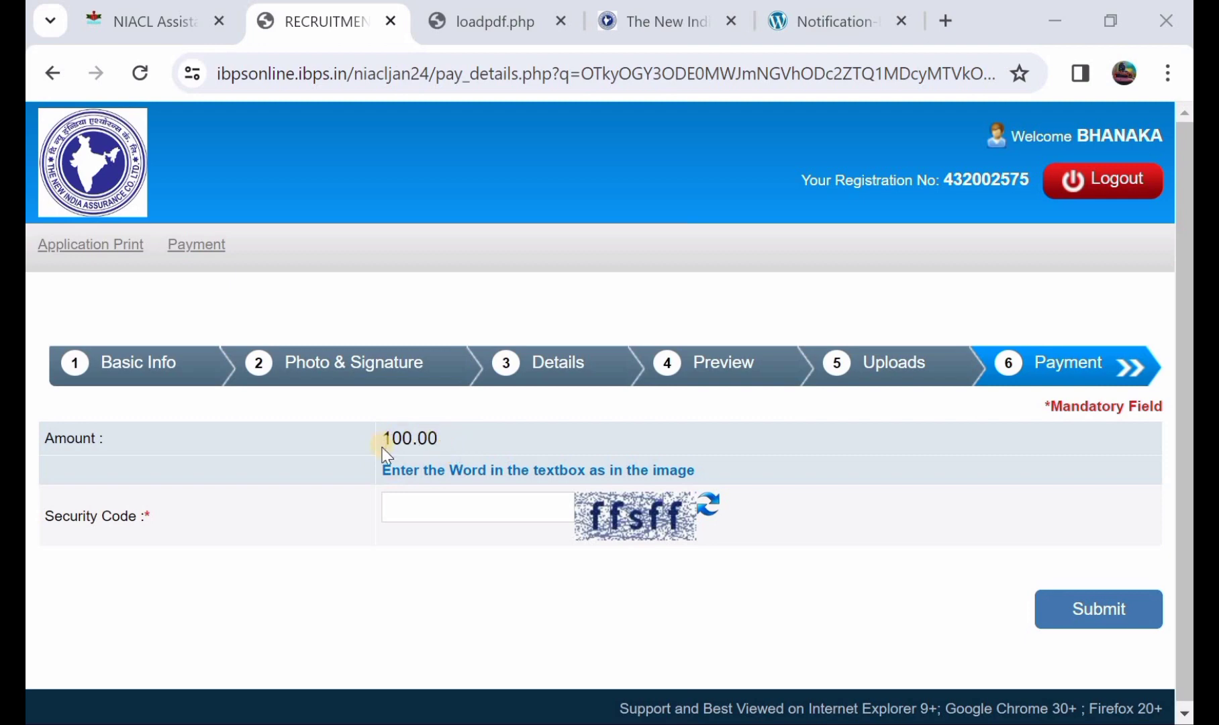
Enter the security code and submit the payment details, confirming the hand-off to BillDesk.
{"action": "left_click", "coordinate": [428, 503]}
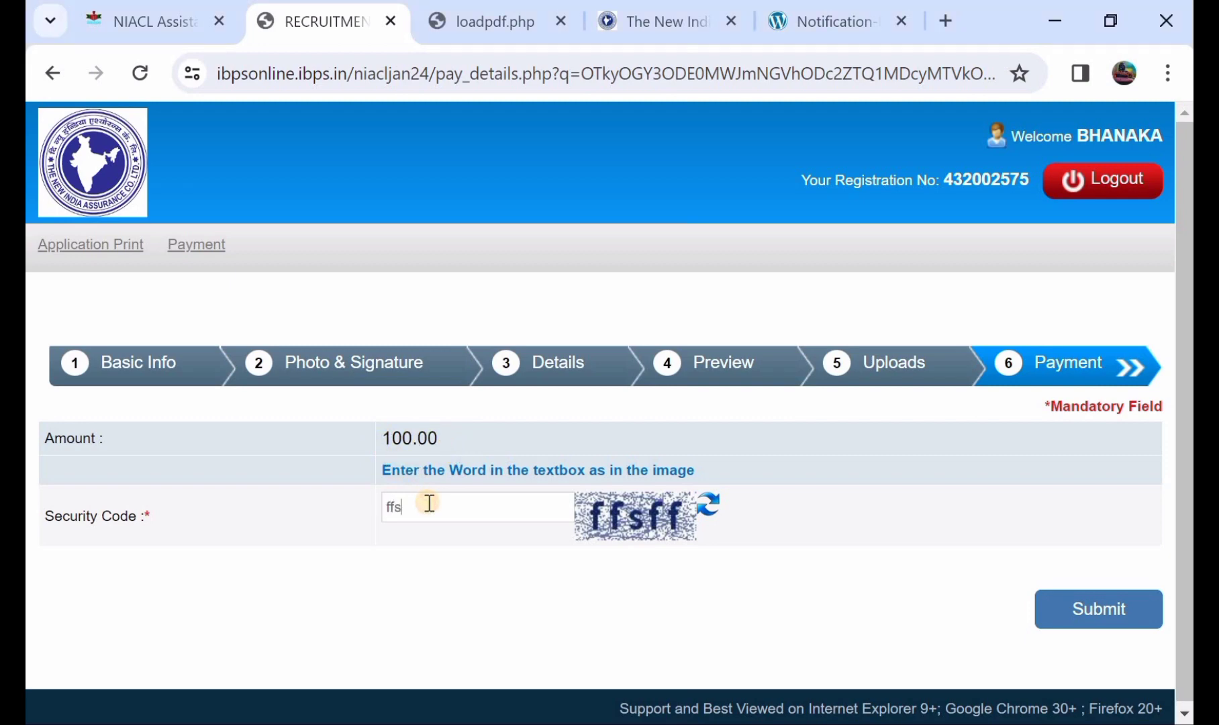
{"action": "left_click", "coordinate": [1099, 612]}
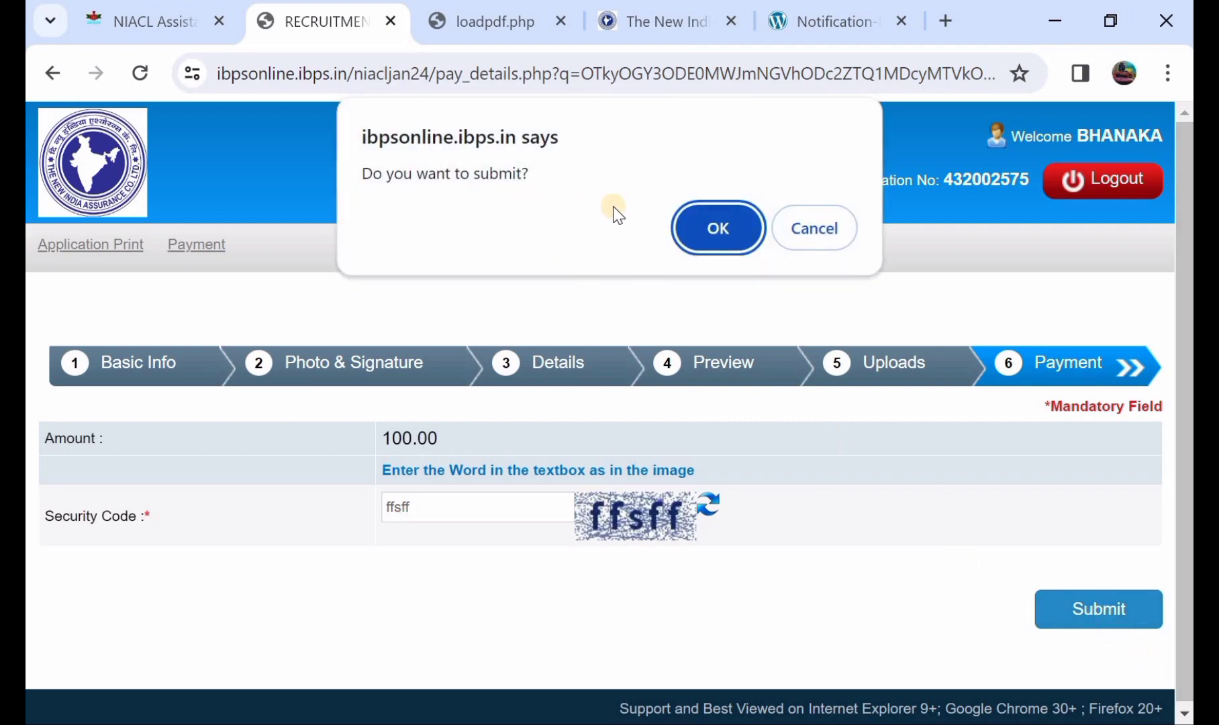
{"action": "left_click", "coordinate": [700, 229]}
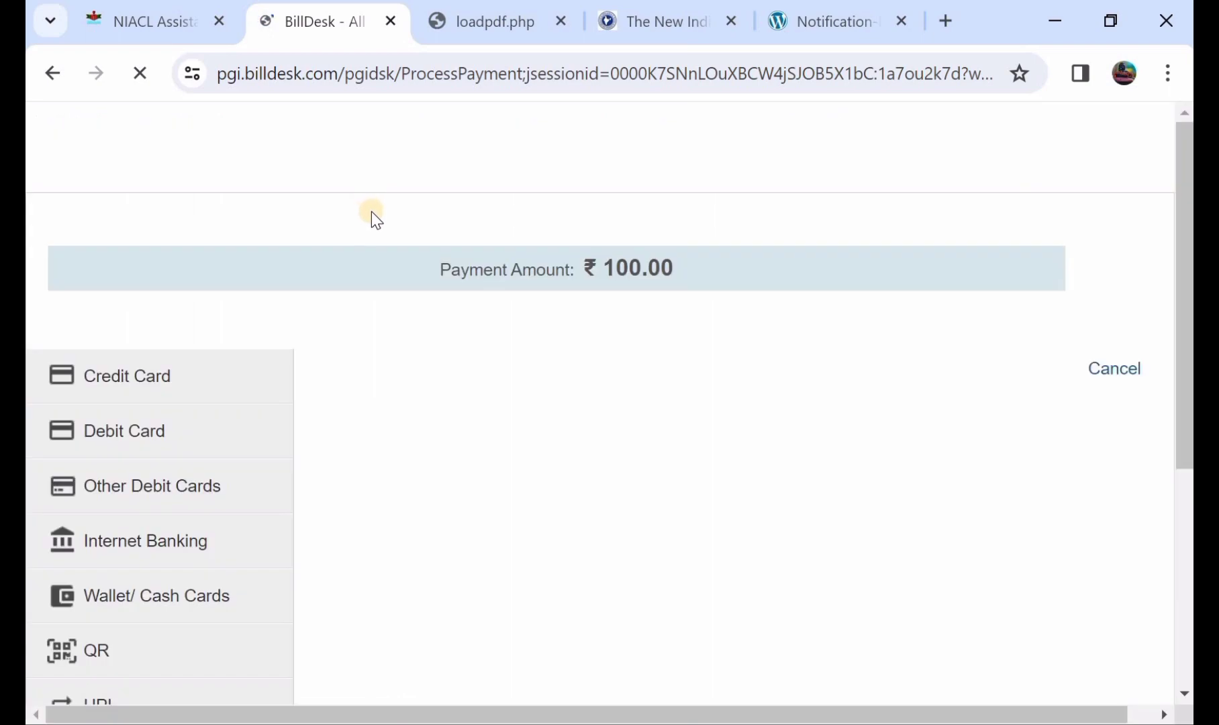
Choose Debit Card on BillDesk and look over the ₹100.00 card payment form.
{"action": "left_click", "coordinate": [166, 376]}
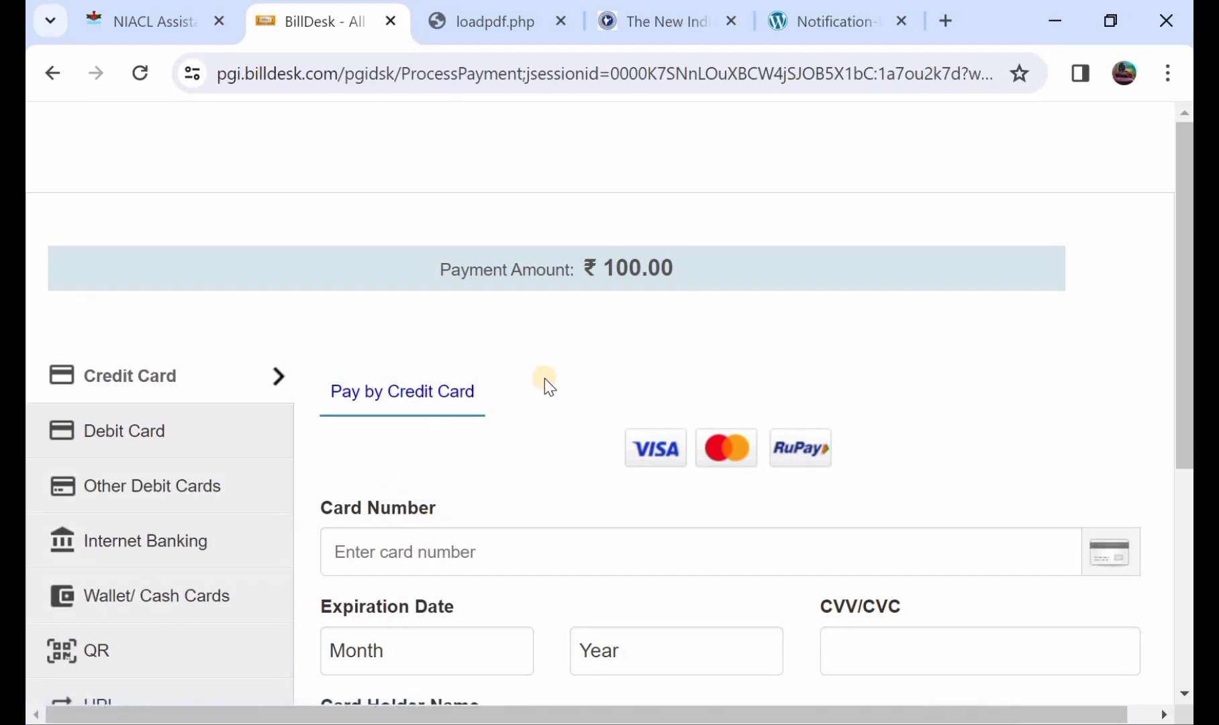
{"action": "left_click", "coordinate": [149, 451]}
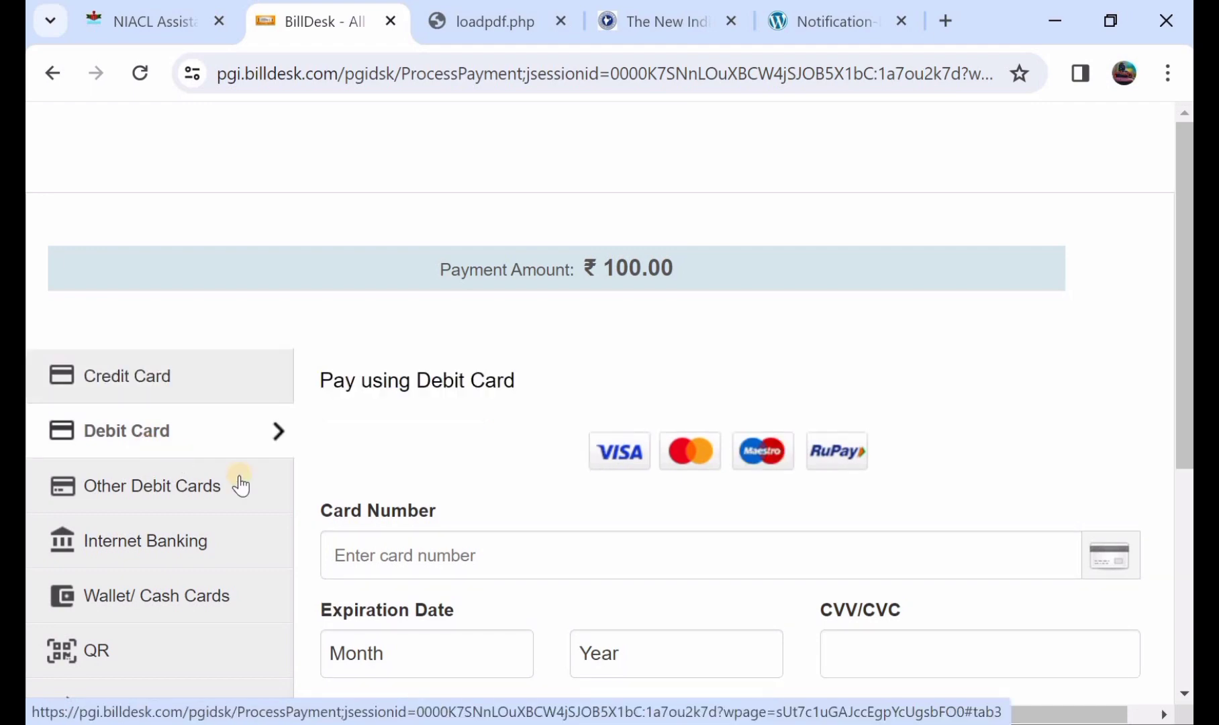
{"action": "scroll", "coordinate": [426, 562], "scroll_direction": "down", "scroll_amount": 2}
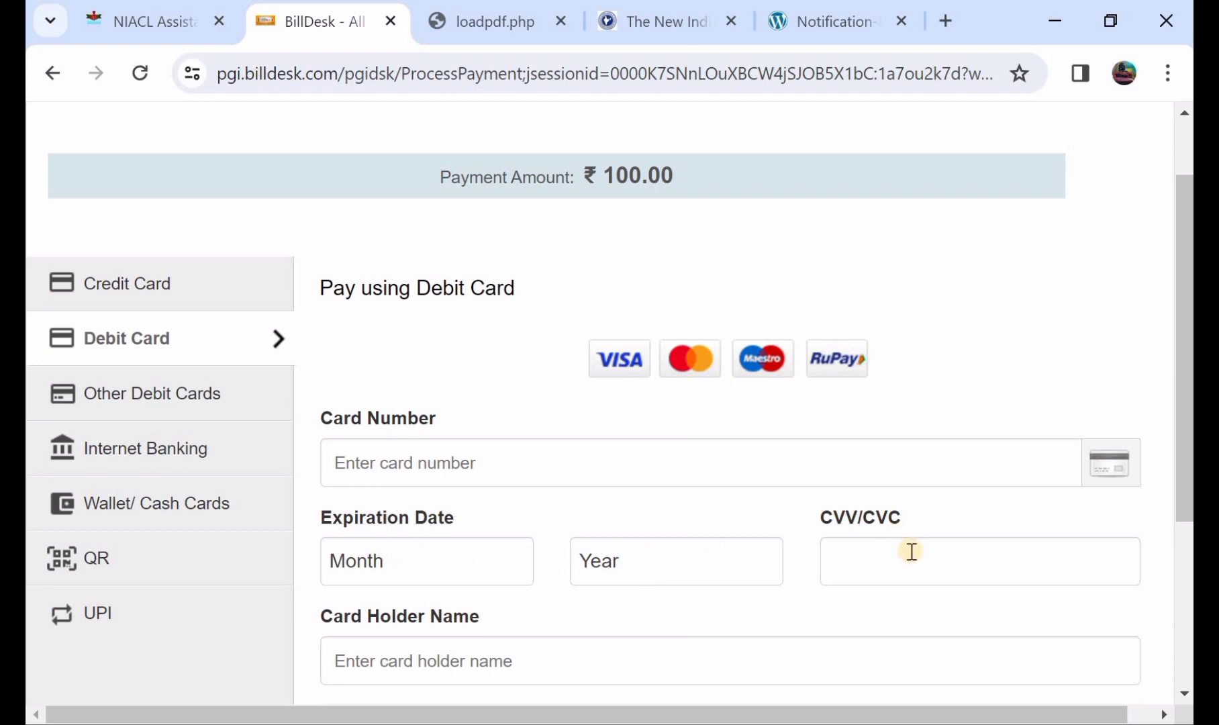
{"action": "scroll", "coordinate": [911, 552], "scroll_direction": "down", "scroll_amount": 1}
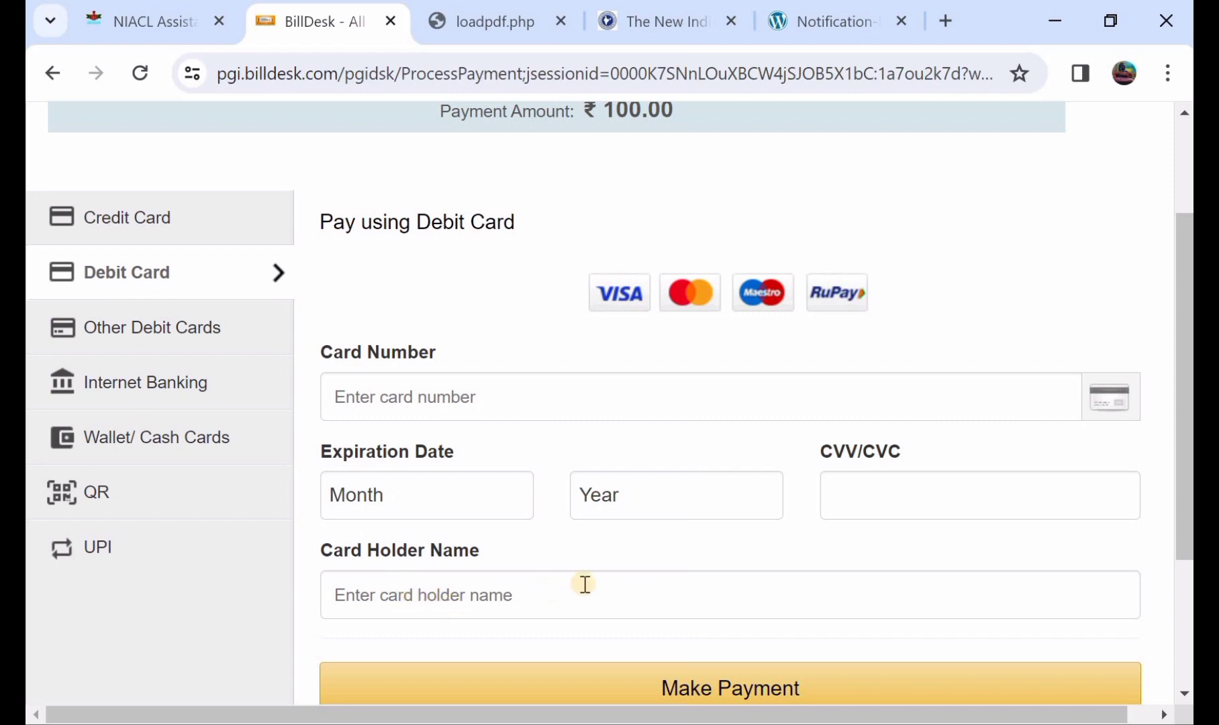
{"action": "scroll", "coordinate": [586, 587], "scroll_direction": "down", "scroll_amount": 1}
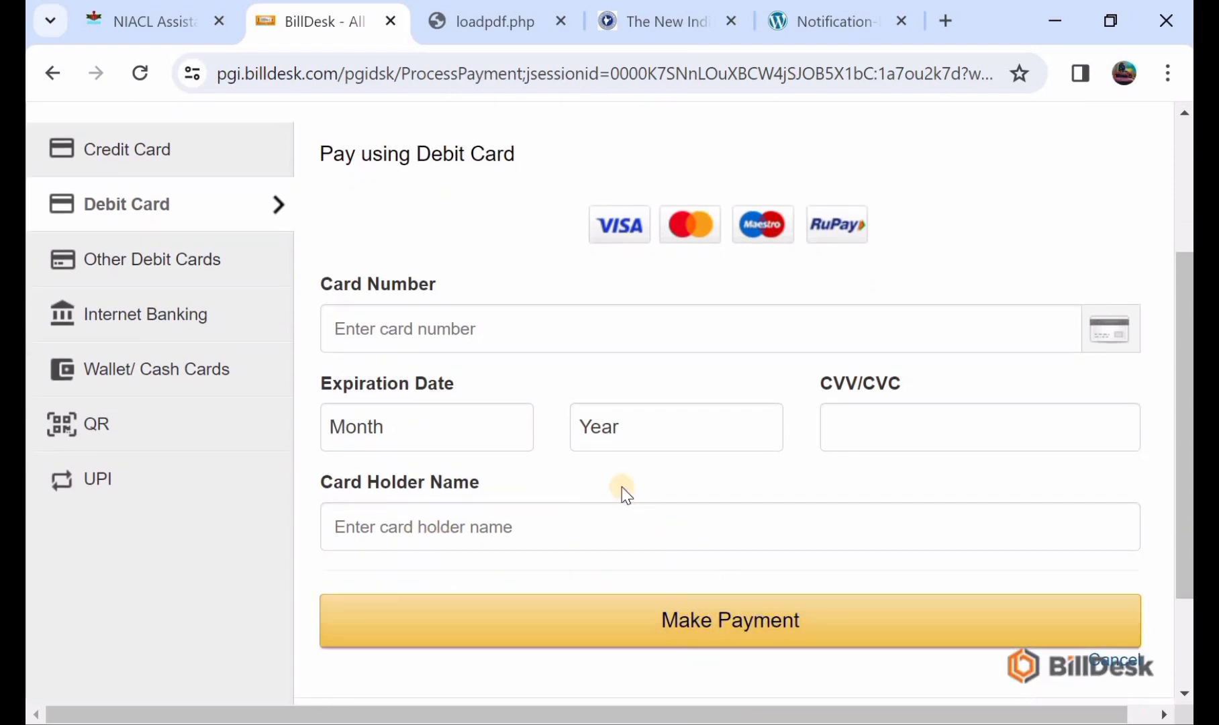
{"action": "scroll", "coordinate": [622, 487], "scroll_direction": "up", "scroll_amount": 1}
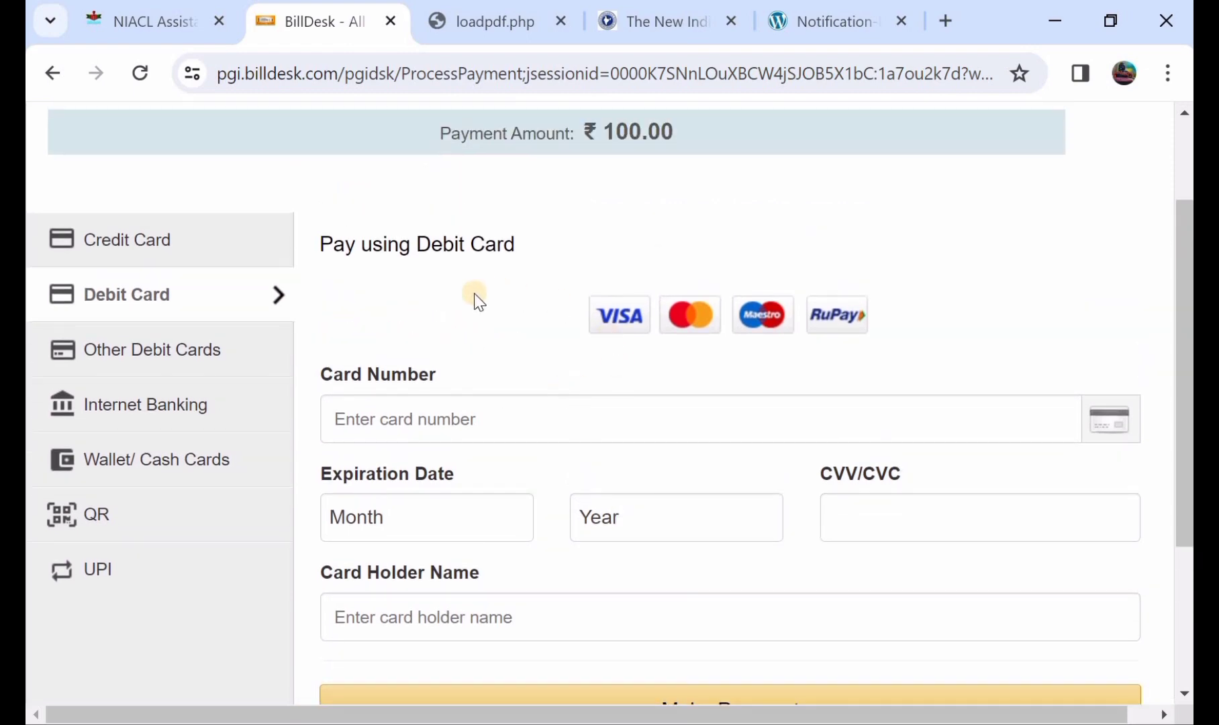
{"action": "scroll", "coordinate": [478, 301], "scroll_direction": "down", "scroll_amount": 1}
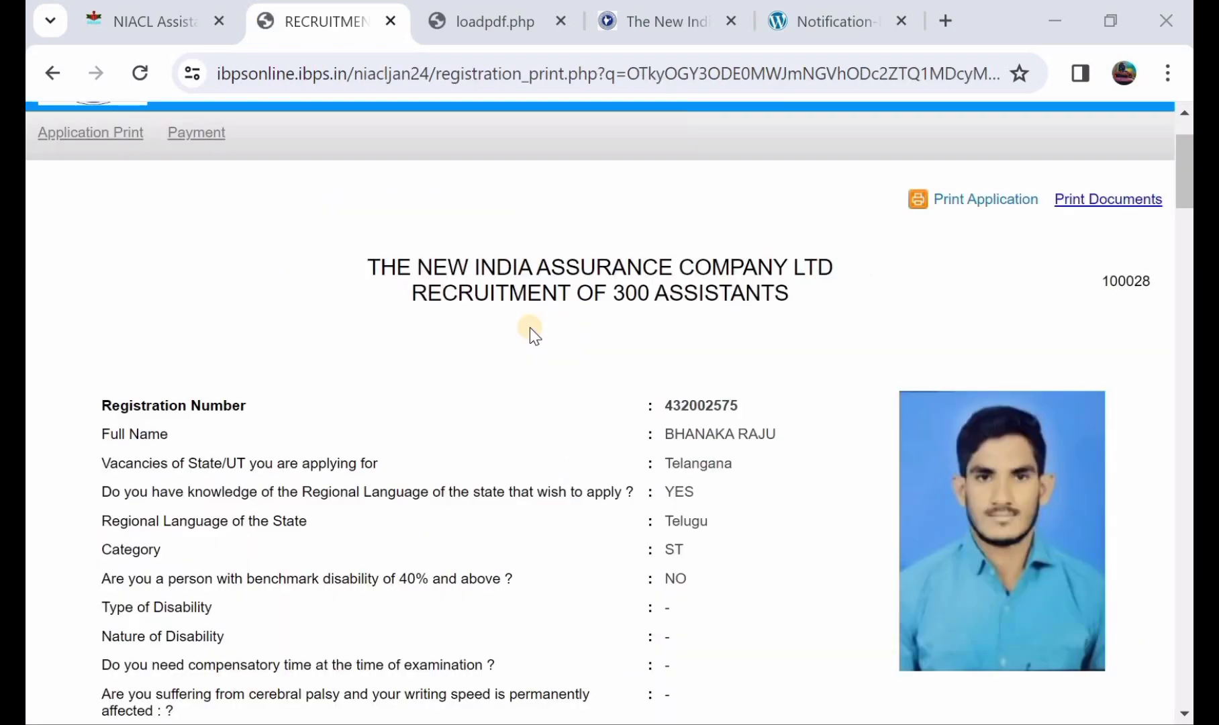
{"action": "scroll", "coordinate": [530, 328], "scroll_direction": "down", "scroll_amount": 3}
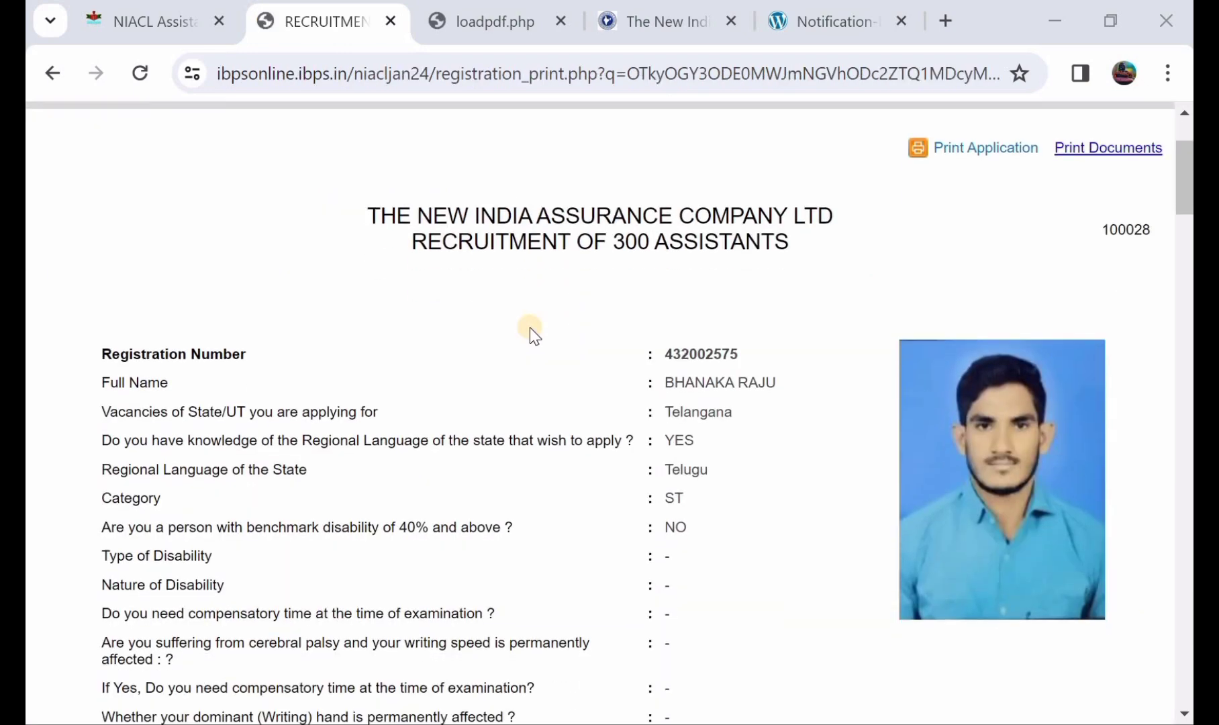
{"action": "scroll", "coordinate": [530, 327], "scroll_direction": "down", "scroll_amount": 5}
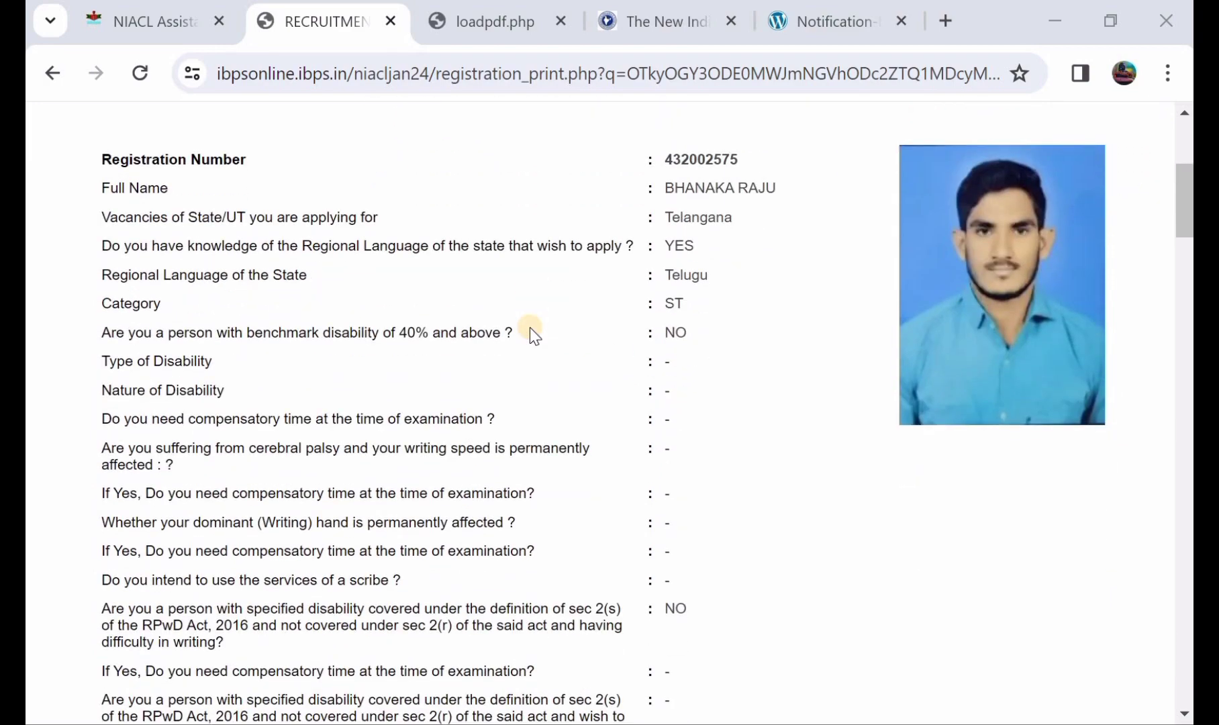
{"action": "scroll", "coordinate": [530, 327], "scroll_direction": "up", "scroll_amount": 7}
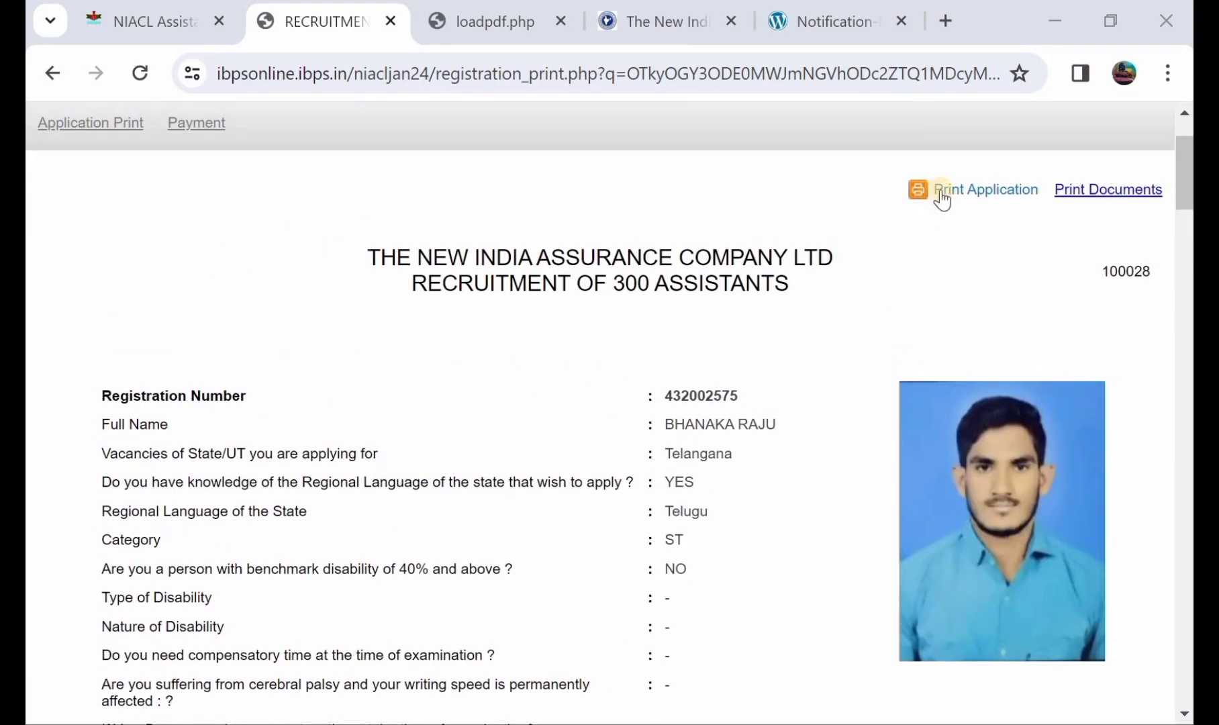
{"action": "scroll", "coordinate": [566, 338], "scroll_direction": "down", "scroll_amount": 4}
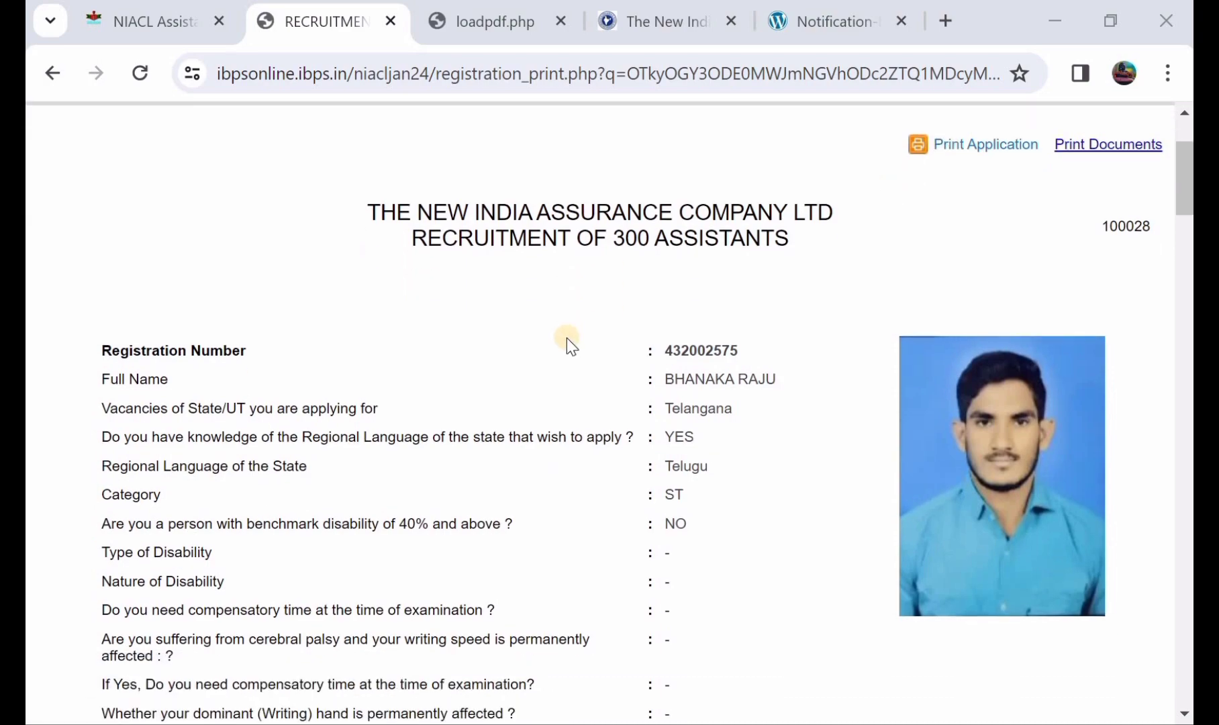
{"action": "scroll", "coordinate": [566, 338], "scroll_direction": "down", "scroll_amount": 10}
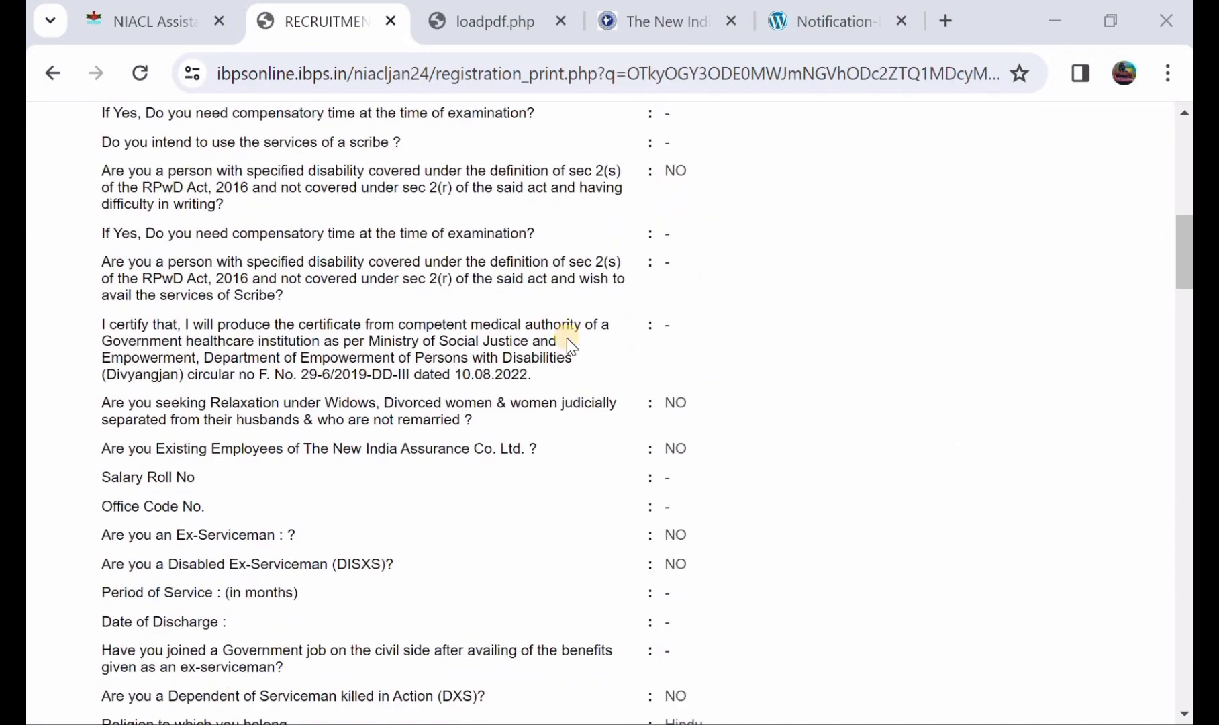
{"action": "scroll", "coordinate": [567, 338], "scroll_direction": "down", "scroll_amount": 9}
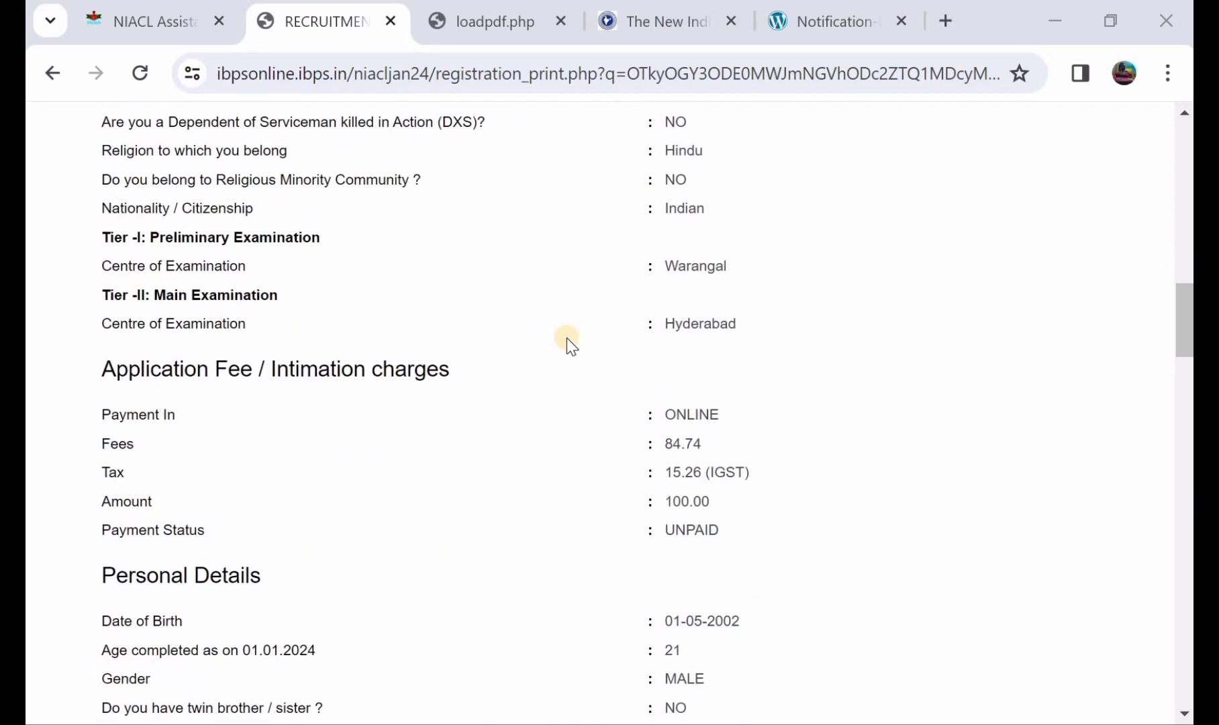
{"action": "scroll", "coordinate": [567, 338], "scroll_direction": "down", "scroll_amount": 3}
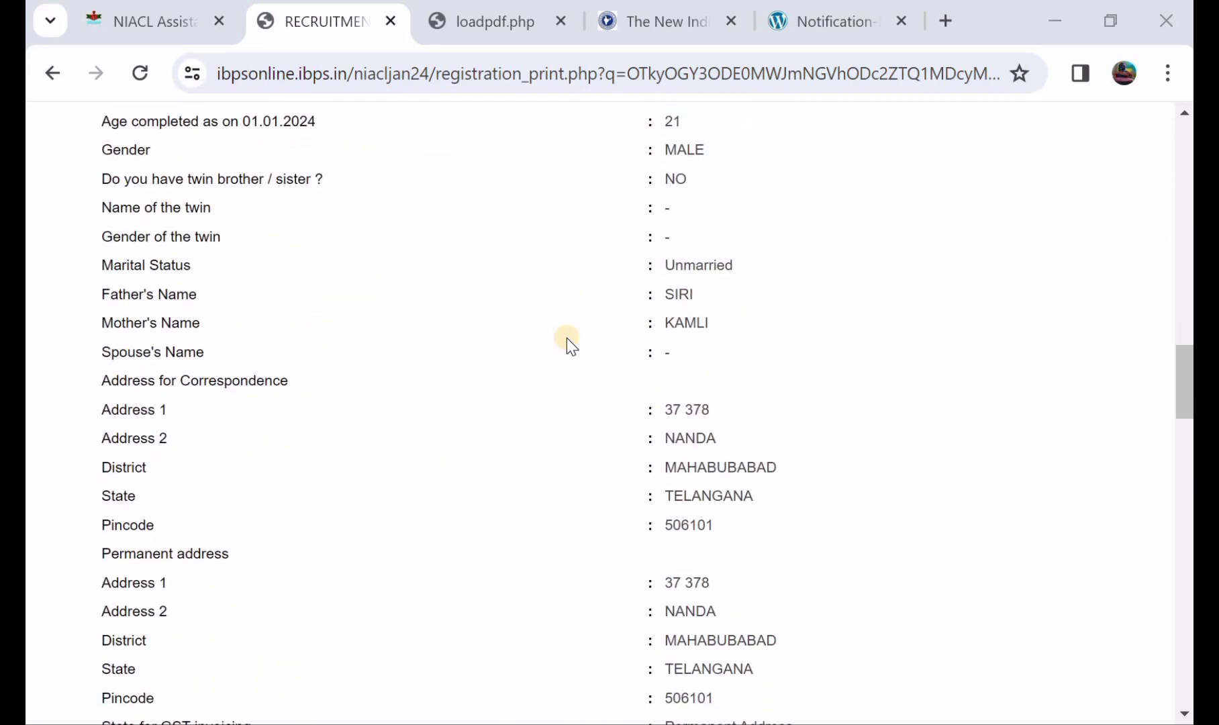
{"action": "scroll", "coordinate": [566, 338], "scroll_direction": "up", "scroll_amount": 9}
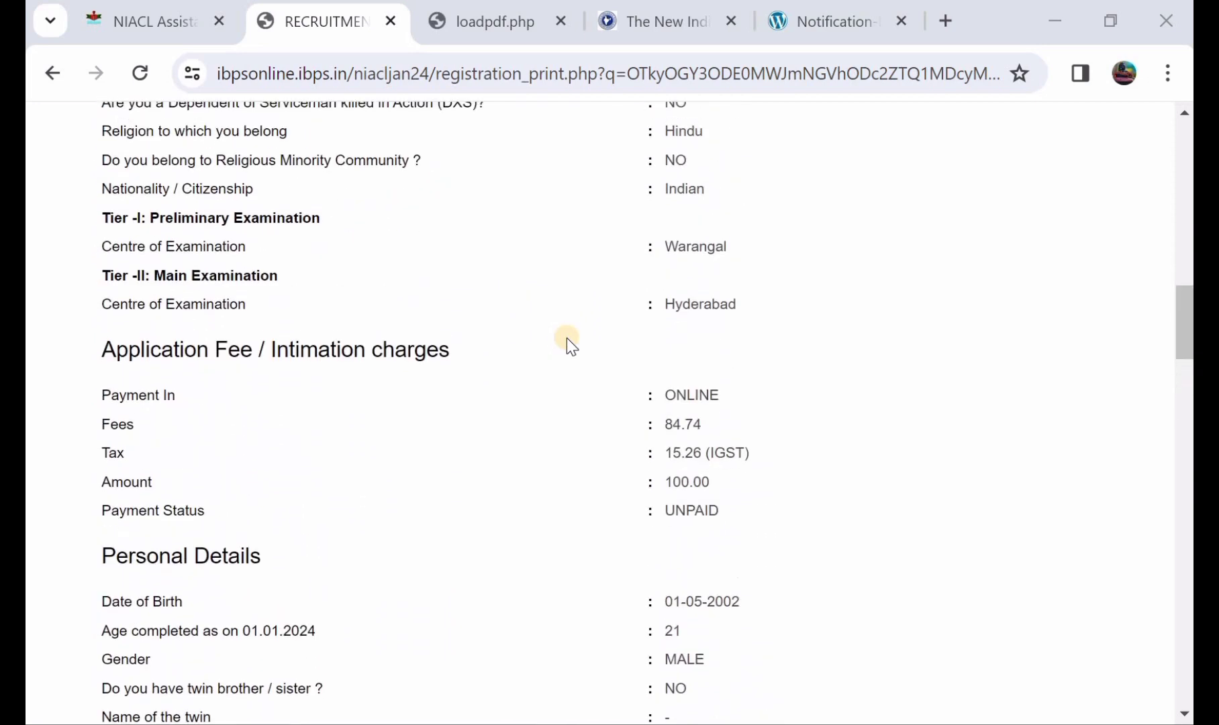
{"action": "scroll", "coordinate": [566, 338], "scroll_direction": "up", "scroll_amount": 8}
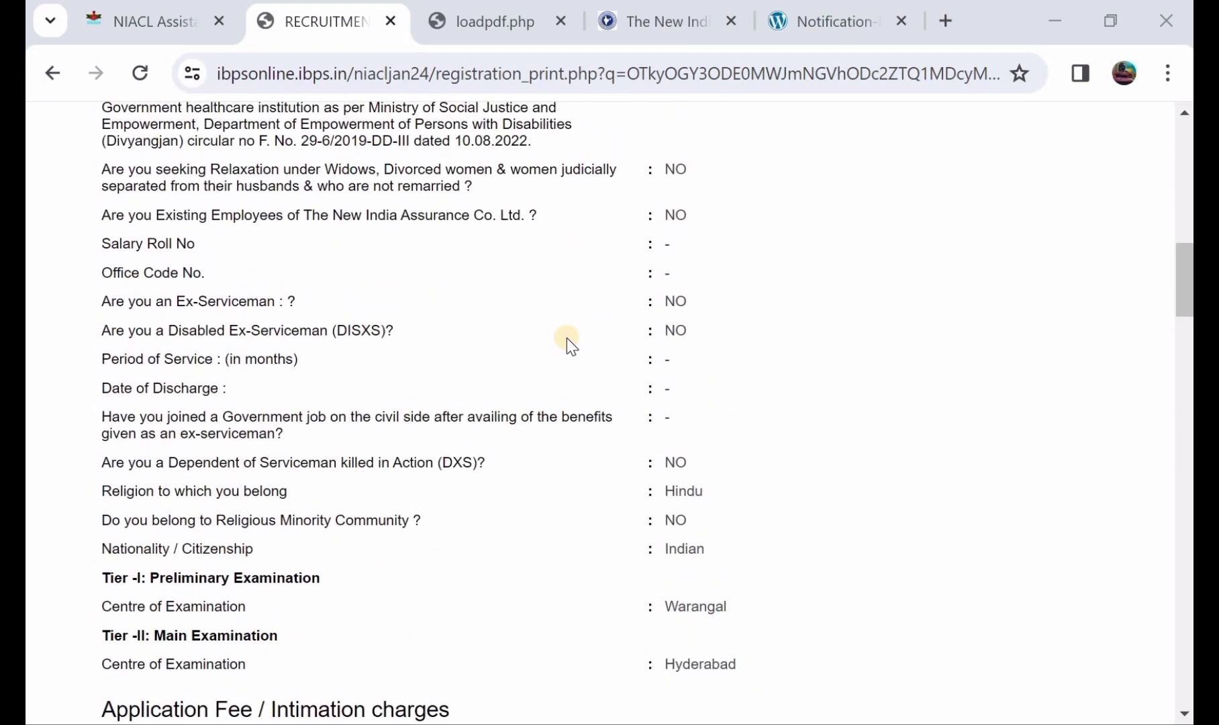
{"action": "scroll", "coordinate": [566, 339], "scroll_direction": "up", "scroll_amount": 3}
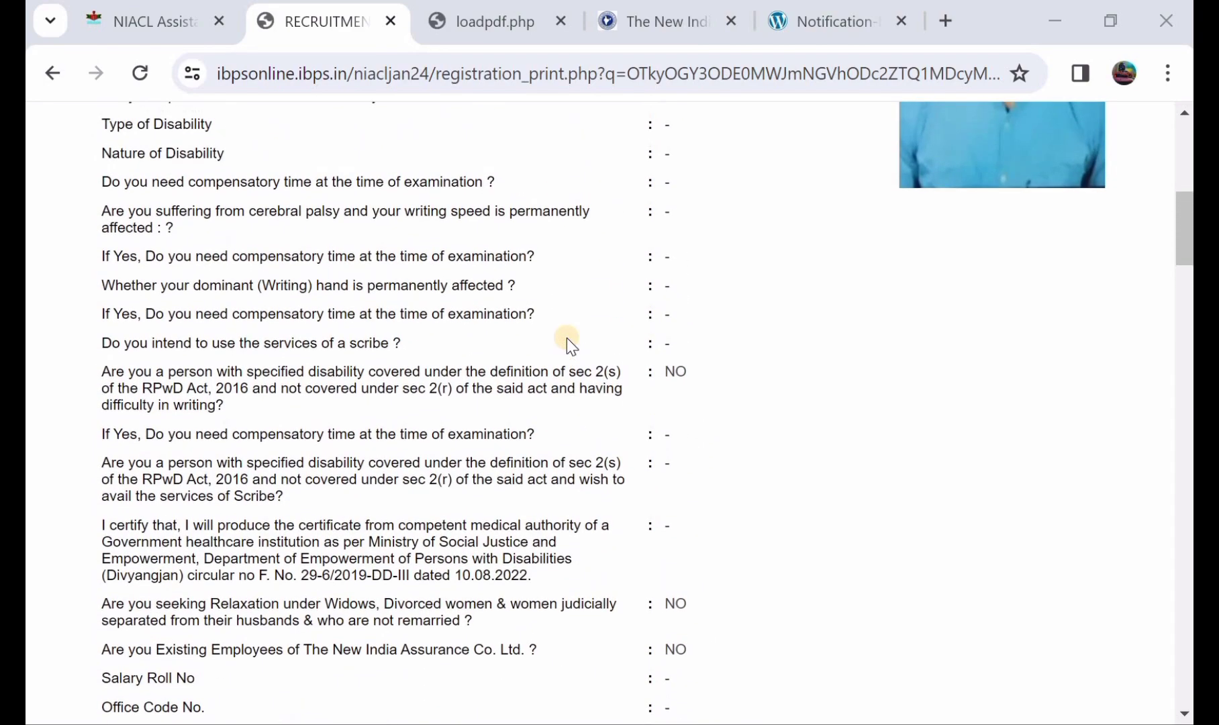
{"action": "scroll", "coordinate": [566, 338], "scroll_direction": "down", "scroll_amount": 1}
{"action": "scroll", "coordinate": [567, 338], "scroll_direction": "up", "scroll_amount": 6}
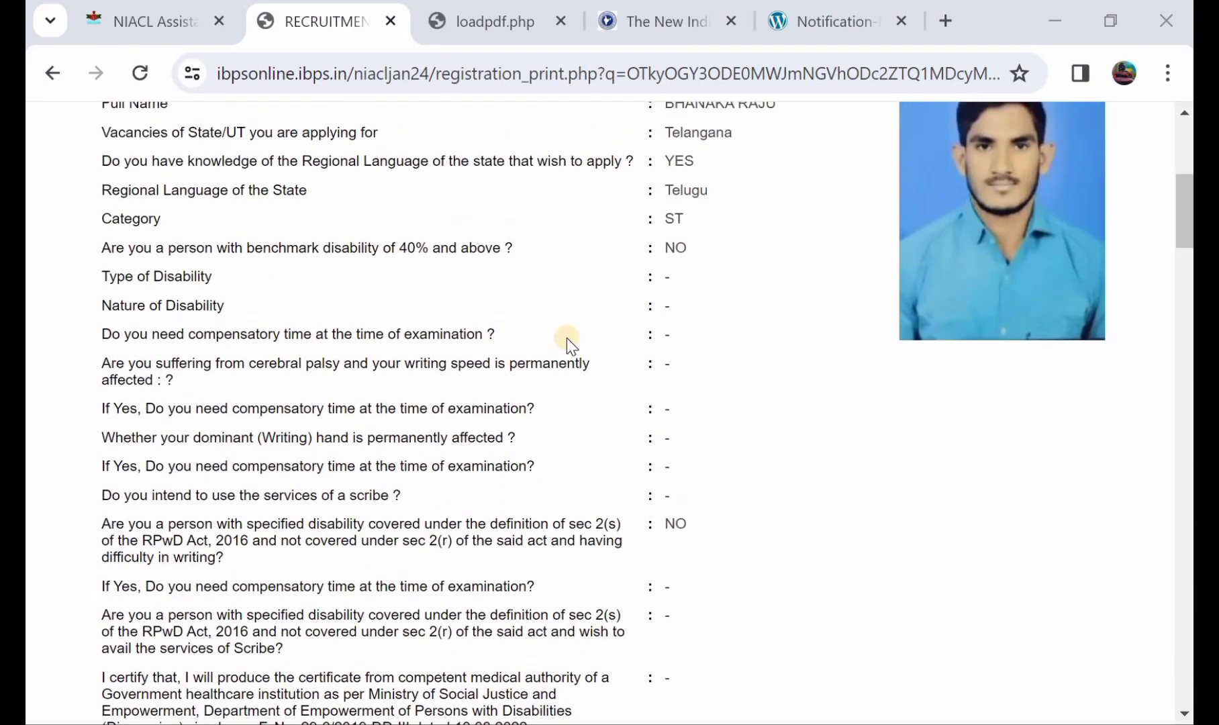